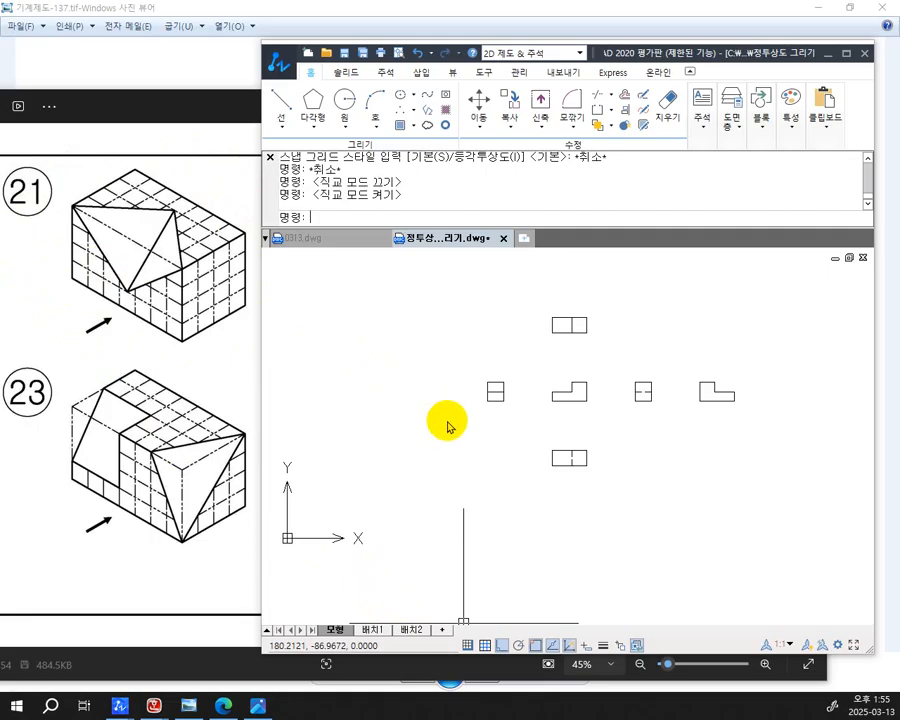
# Step: Circle figure 21's front-direction arrow in magenta with the screen pen and add labelled marks for the front, right and top view directions
pyautogui.moveTo(404, 453)
pyautogui.mouseDown(button='middle')
pyautogui.moveTo(428, 399)
pyautogui.moveTo(478, 357)
pyautogui.mouseUp(button='middle')
pyautogui.moveTo(510, 404); pyautogui.dragTo(227, 492, button='middle')
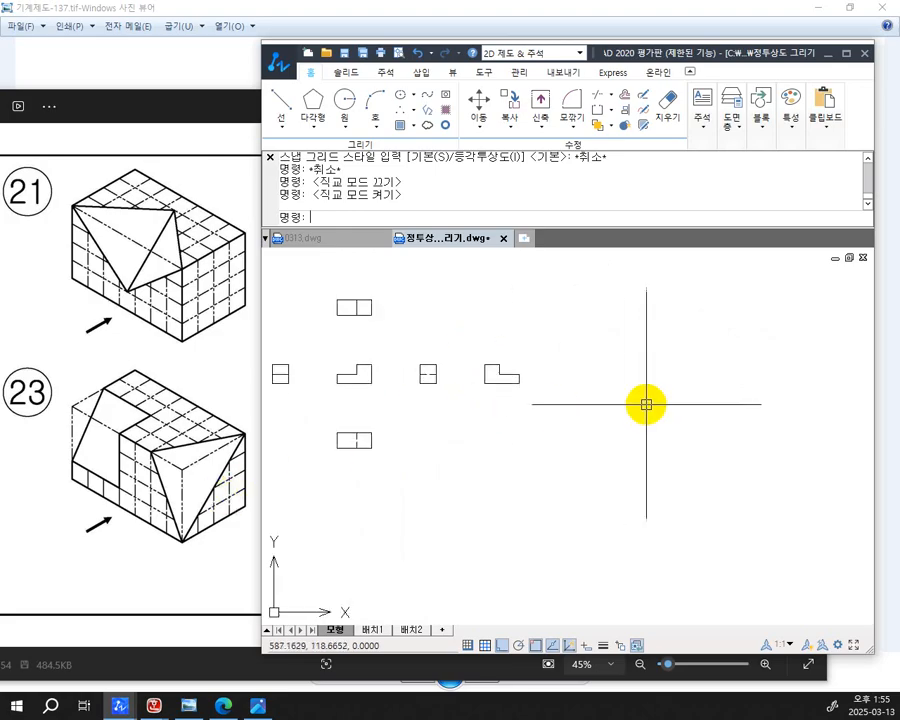
pyautogui.moveTo(646, 404)
pyautogui.mouseDown(button='middle')
pyautogui.moveTo(406, 490)
pyautogui.moveTo(428, 474)
pyautogui.mouseUp(button='middle')
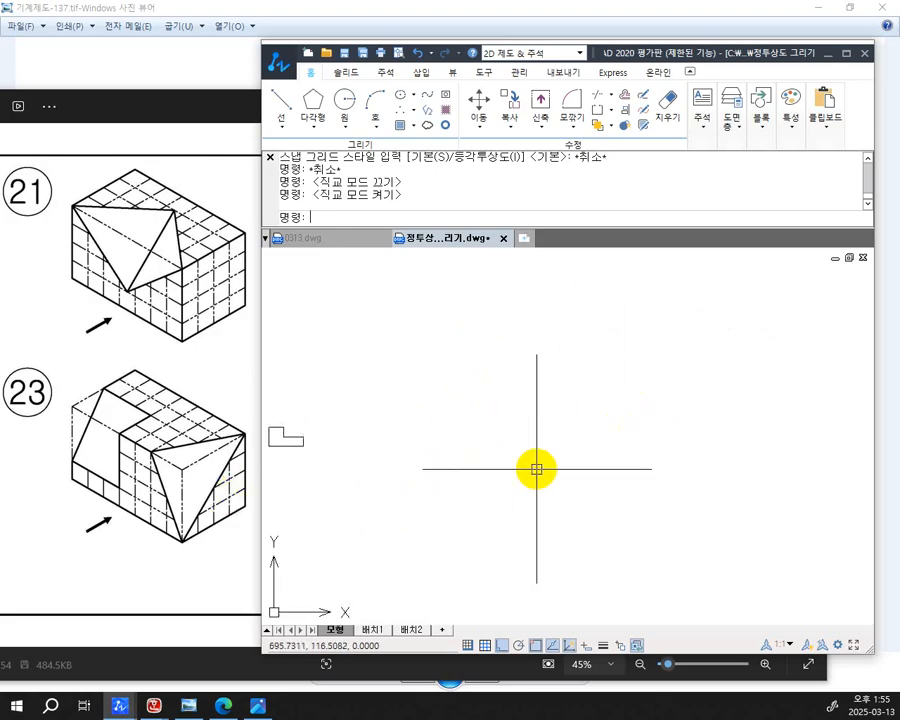
pyautogui.press('F9')
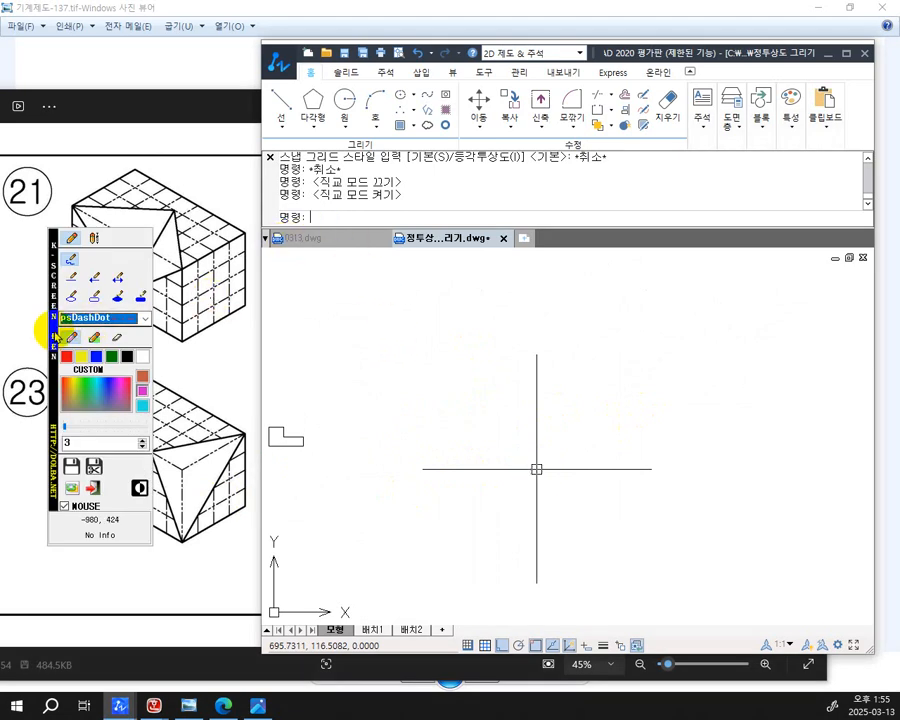
pyautogui.moveTo(50, 332)
pyautogui.mouseDown()
pyautogui.moveTo(550, 332)
pyautogui.moveTo(722, 413)
pyautogui.mouseUp()
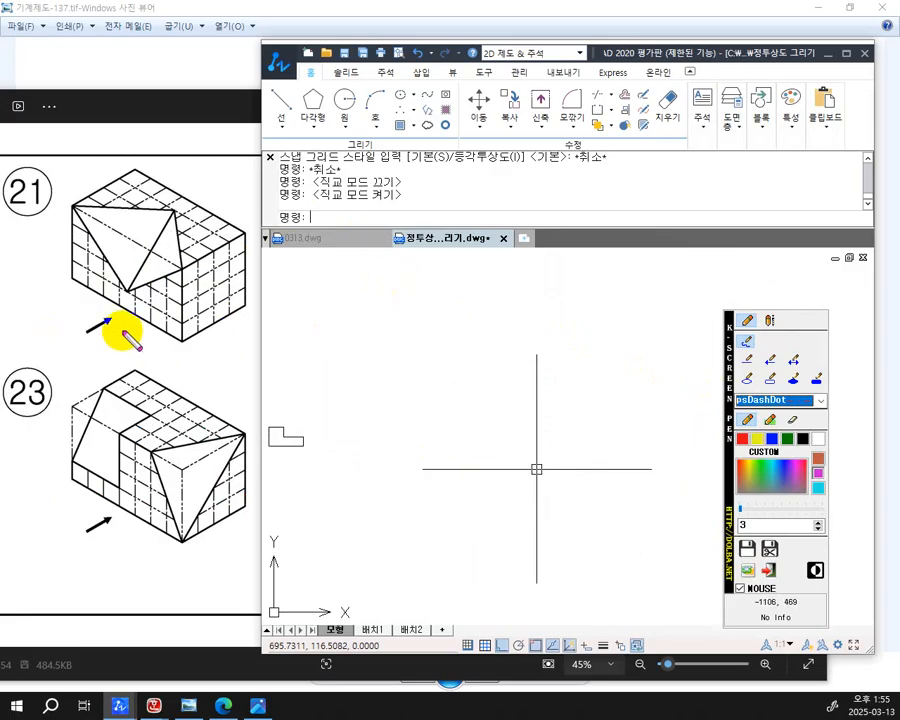
pyautogui.moveTo(82, 350)
pyautogui.mouseDown()
pyautogui.moveTo(88, 312)
pyautogui.moveTo(104, 334)
pyautogui.moveTo(122, 336)
pyautogui.mouseUp()
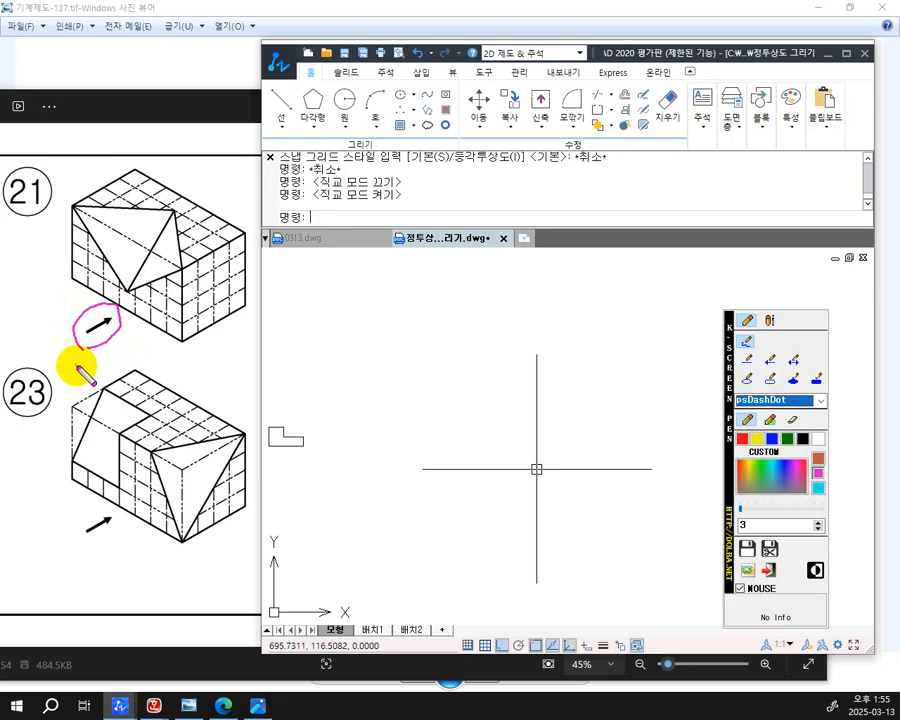
pyautogui.moveTo(76, 362)
pyautogui.mouseDown()
pyautogui.moveTo(82, 356)
pyautogui.moveTo(80, 372)
pyautogui.mouseUp()
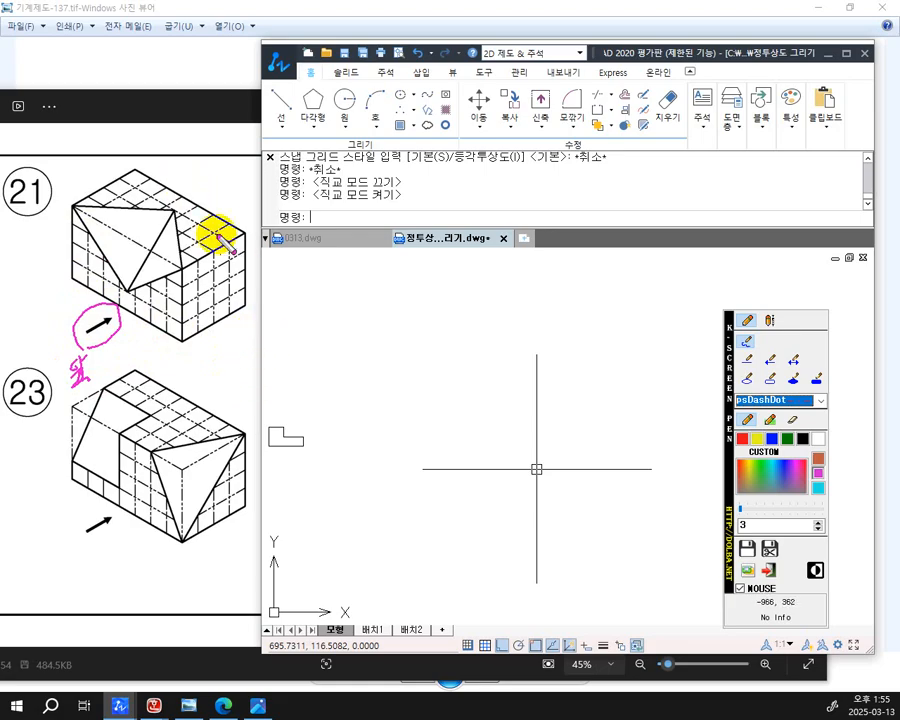
pyautogui.moveTo(238, 330)
pyautogui.mouseDown()
pyautogui.moveTo(237, 338)
pyautogui.moveTo(248, 316)
pyautogui.moveTo(281, 363)
pyautogui.mouseUp()
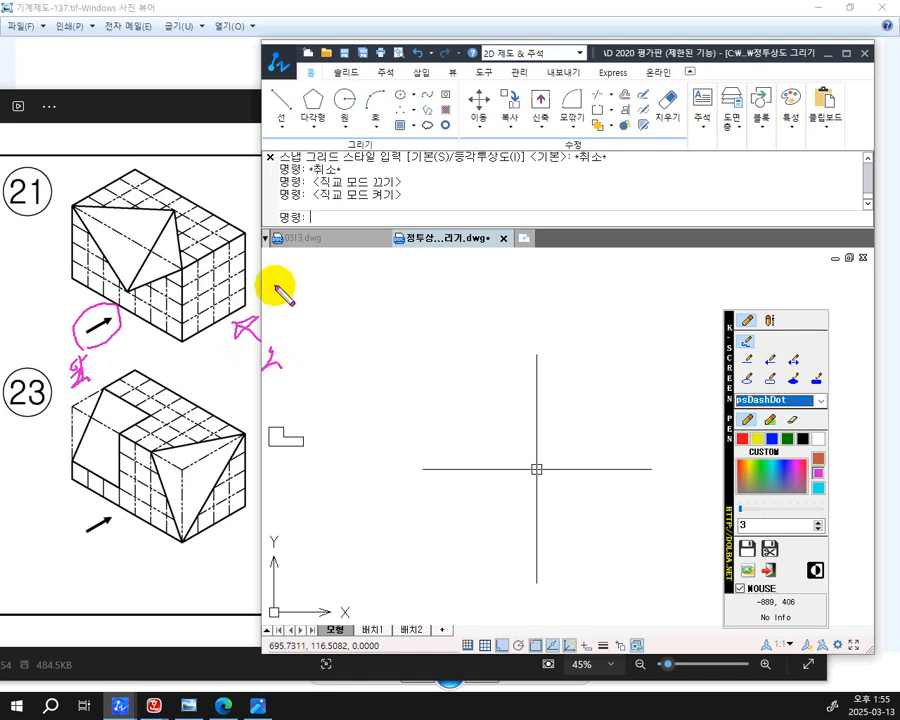
pyautogui.moveTo(168, 127)
pyautogui.mouseDown()
pyautogui.moveTo(170, 170)
pyautogui.moveTo(177, 152)
pyautogui.mouseUp()
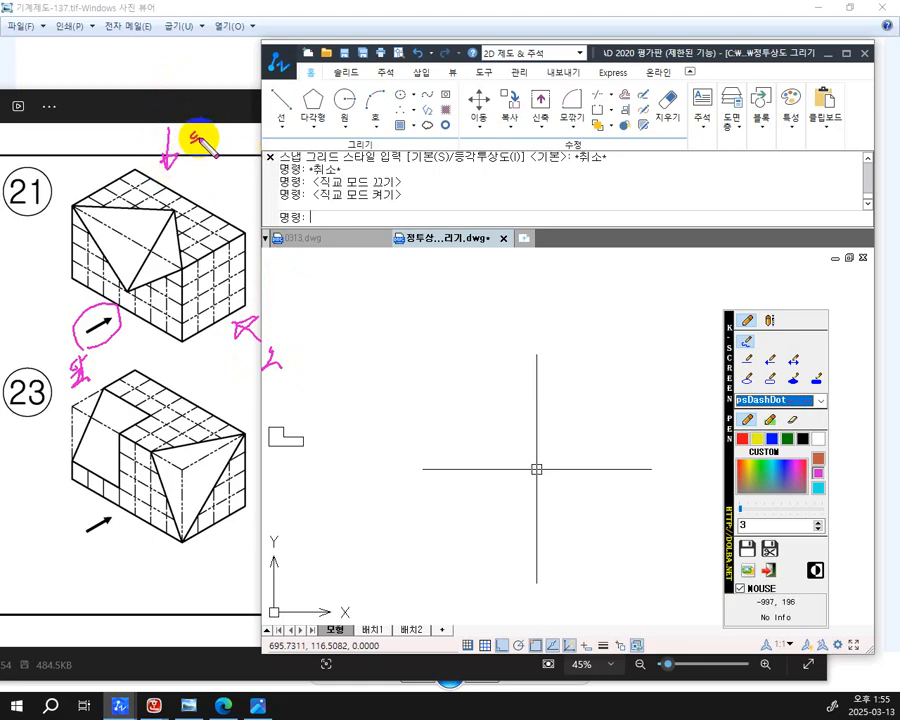
pyautogui.moveTo(199, 139); pyautogui.dragTo(193, 156)
pyautogui.moveTo(202, 123); pyautogui.dragTo(202, 164)
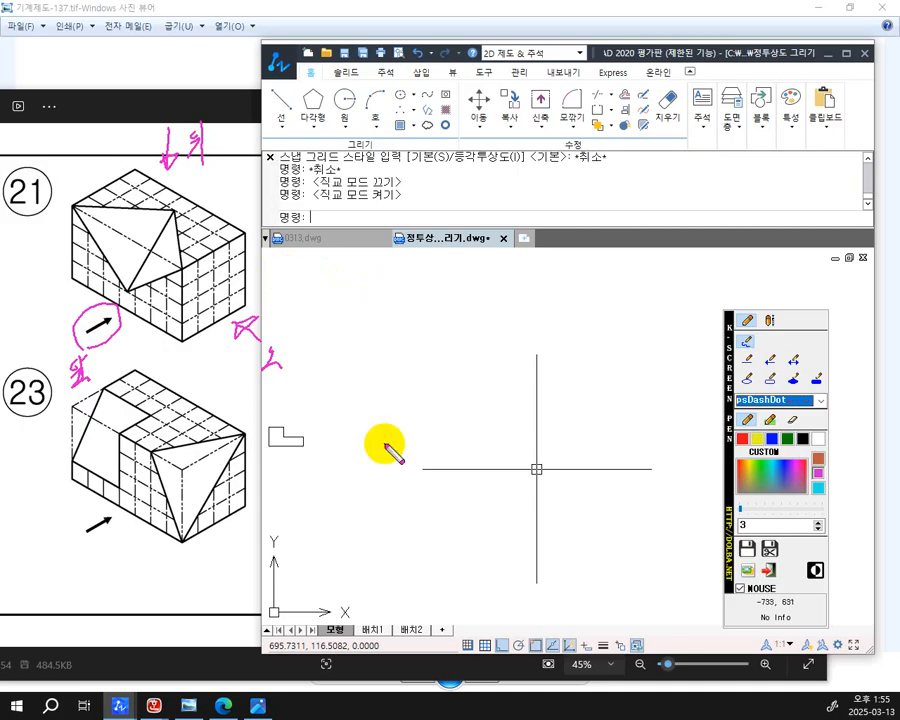
# Step: Hatch the front face of figure 21 in green and outline it with red dash-dot lines
pyautogui.click(788, 442)
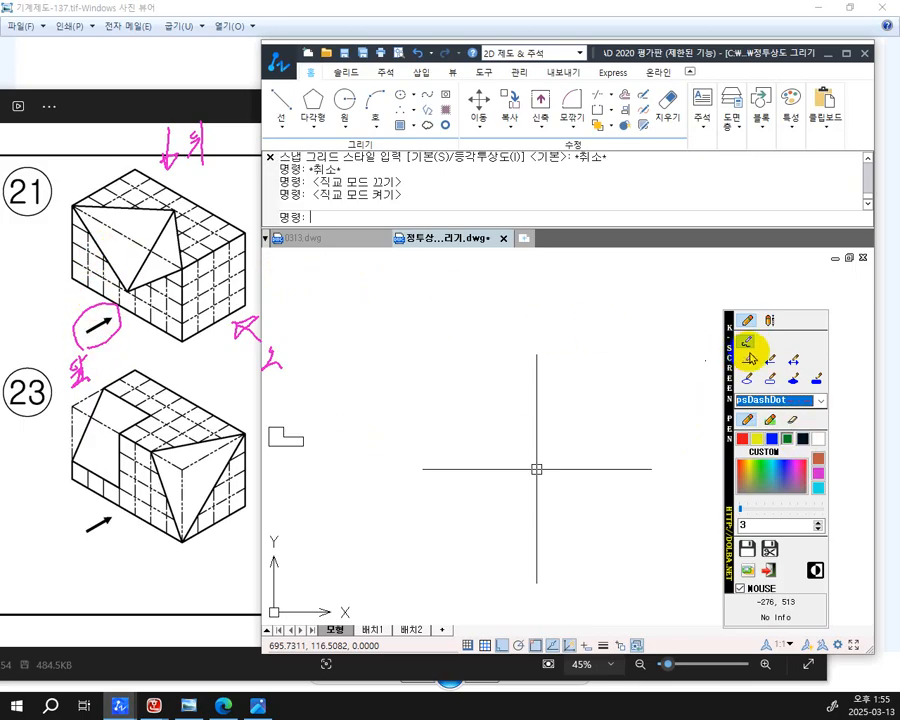
pyautogui.moveTo(82, 226)
pyautogui.mouseDown()
pyautogui.moveTo(84, 262)
pyautogui.moveTo(100, 256)
pyautogui.moveTo(140, 285)
pyautogui.moveTo(120, 280)
pyautogui.moveTo(126, 285)
pyautogui.moveTo(150, 278)
pyautogui.moveTo(196, 344)
pyautogui.mouseUp()
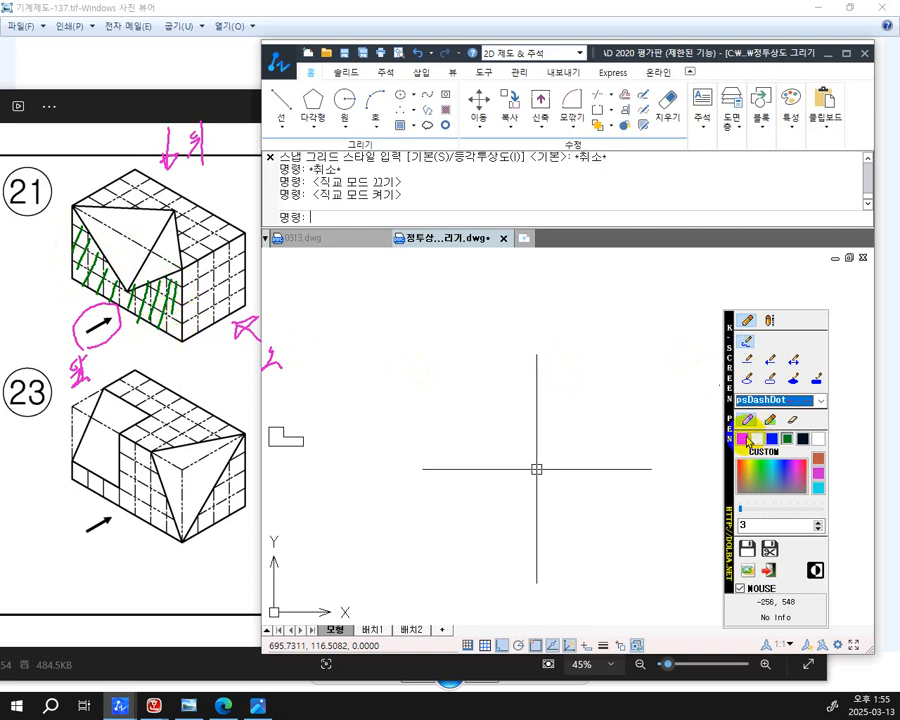
pyautogui.click(748, 358)
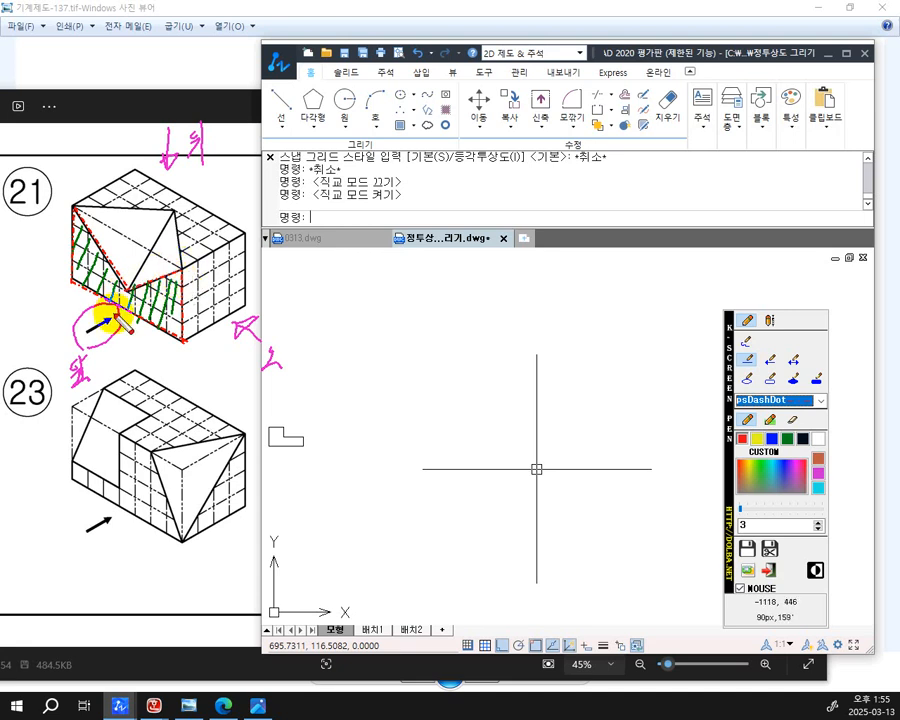
pyautogui.click(752, 356)
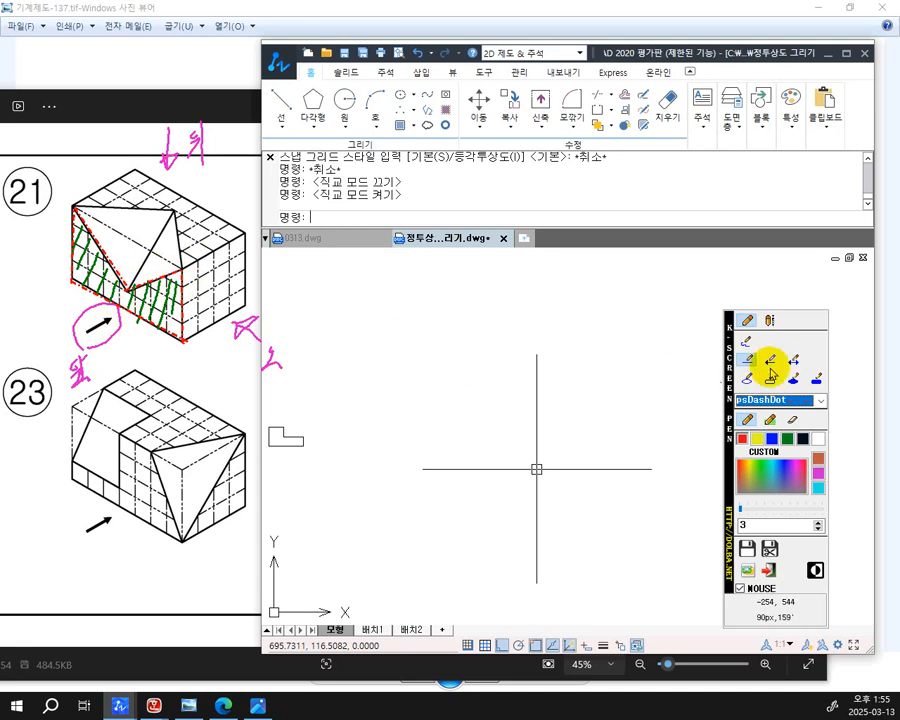
# Step: Trace the original top front edge across figure 21's cutout with blue dash-dot lines
pyautogui.click(778, 440)
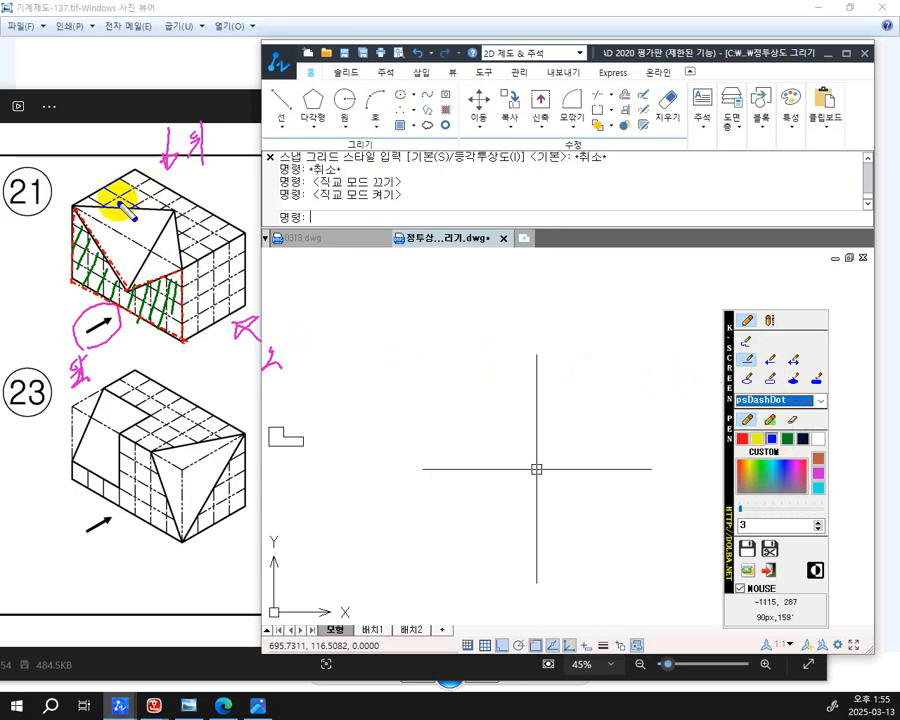
pyautogui.moveTo(76, 206)
pyautogui.mouseDown()
pyautogui.moveTo(180, 208)
pyautogui.moveTo(180, 228)
pyautogui.mouseUp()
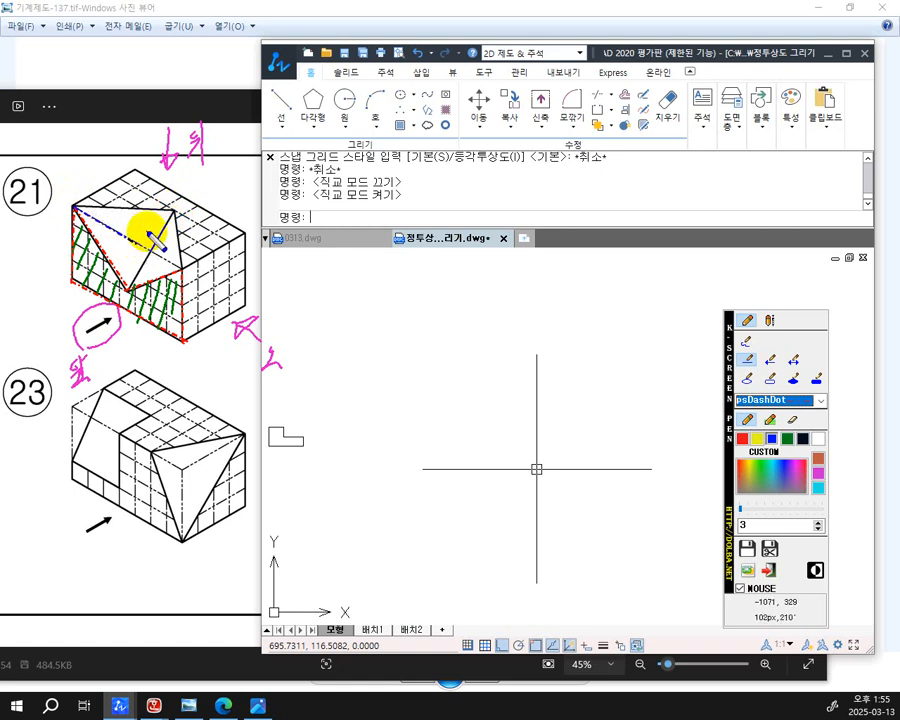
pyautogui.moveTo(72, 207)
pyautogui.mouseDown()
pyautogui.moveTo(147, 263)
pyautogui.moveTo(197, 285)
pyautogui.mouseUp()
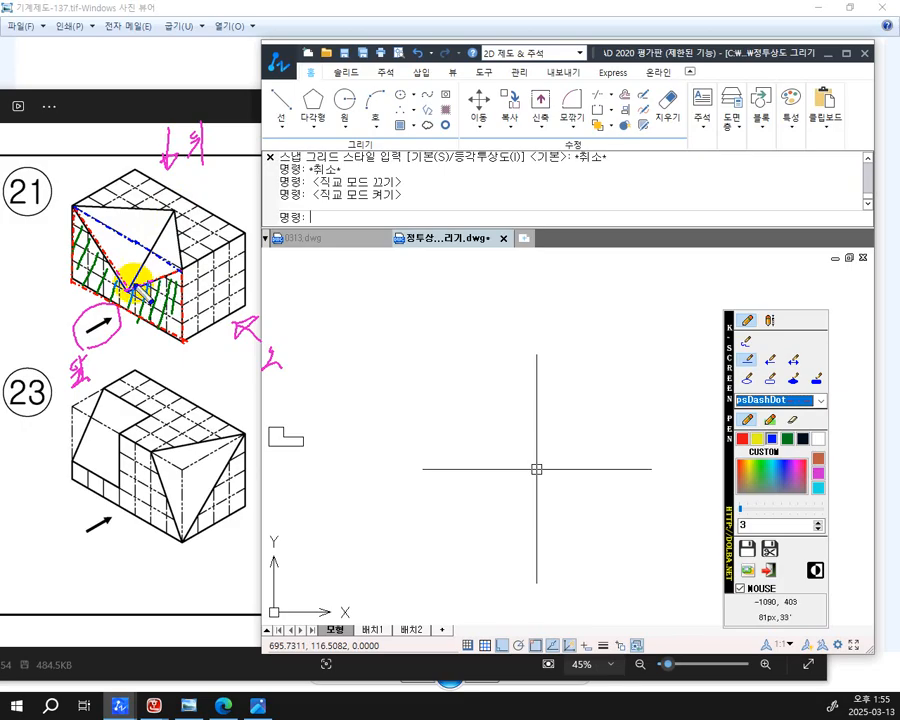
pyautogui.moveTo(152, 241)
pyautogui.mouseDown()
pyautogui.moveTo(174, 209)
pyautogui.moveTo(128, 290)
pyautogui.mouseUp()
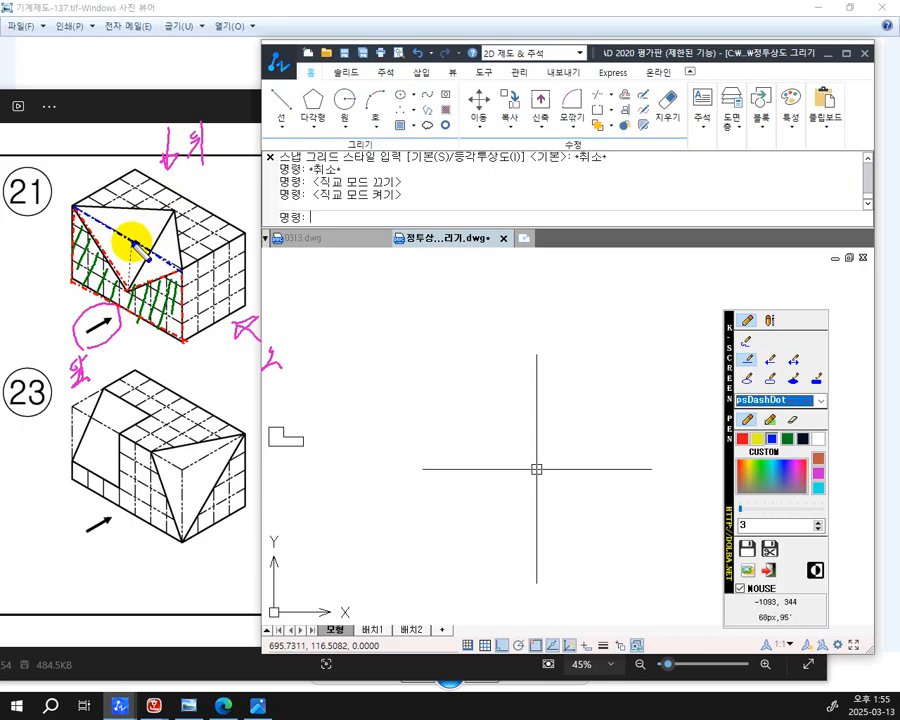
pyautogui.moveTo(133, 242); pyautogui.dragTo(134, 241)
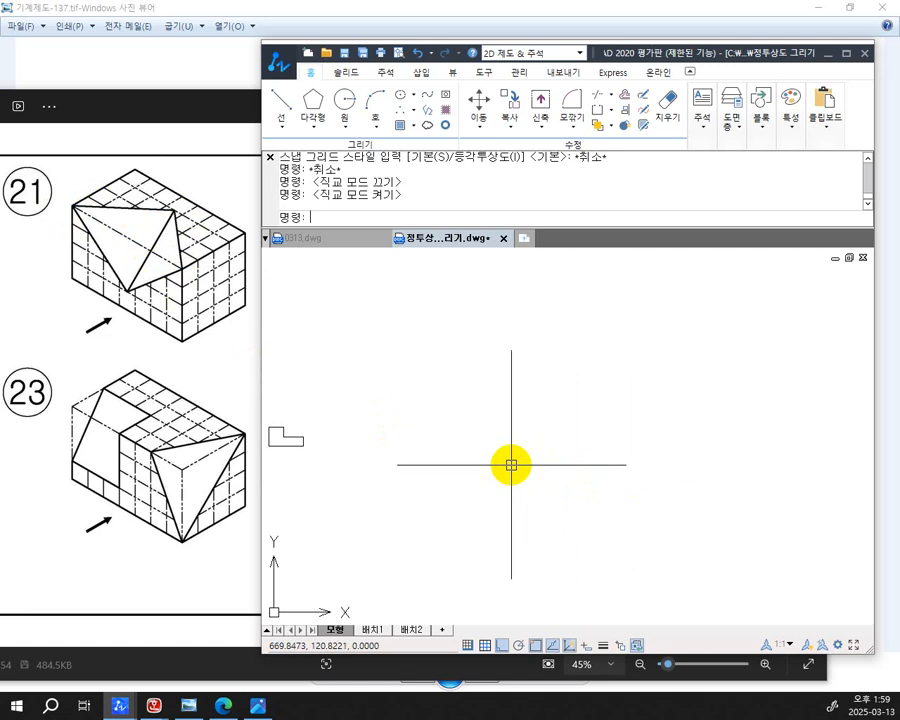
# Step: Draw a 70 by 70 square in the empty area beside the existing views
pyautogui.write('rec')
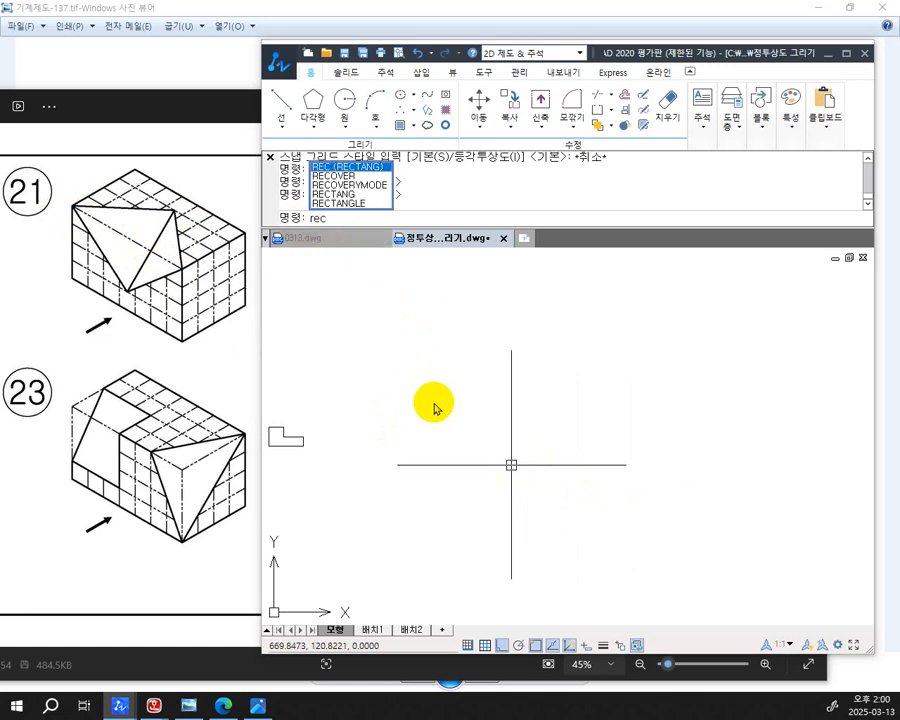
pyautogui.press('Return')
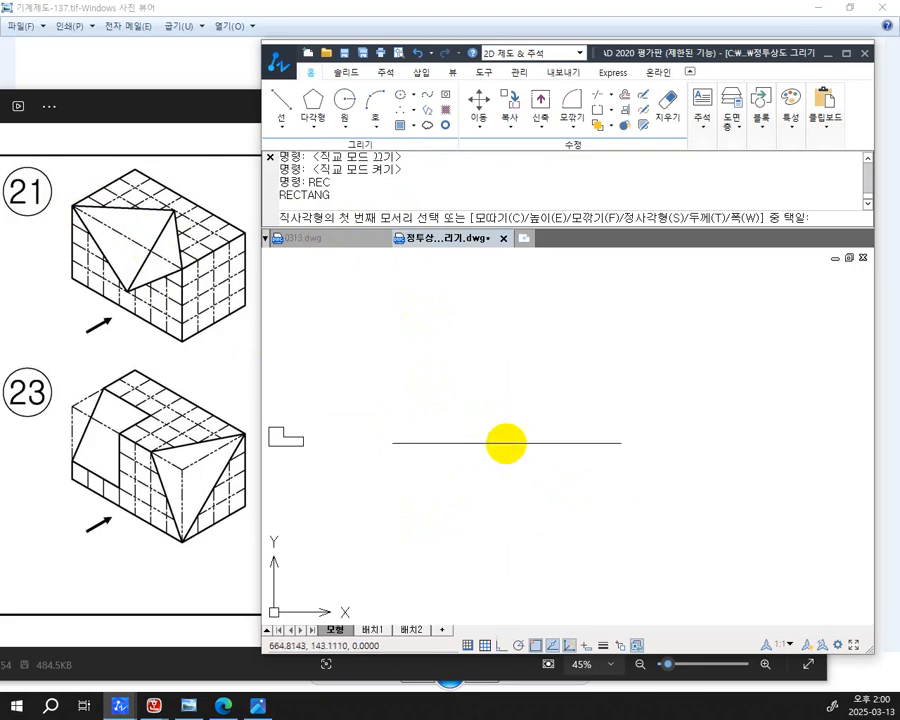
pyautogui.click(466, 417)
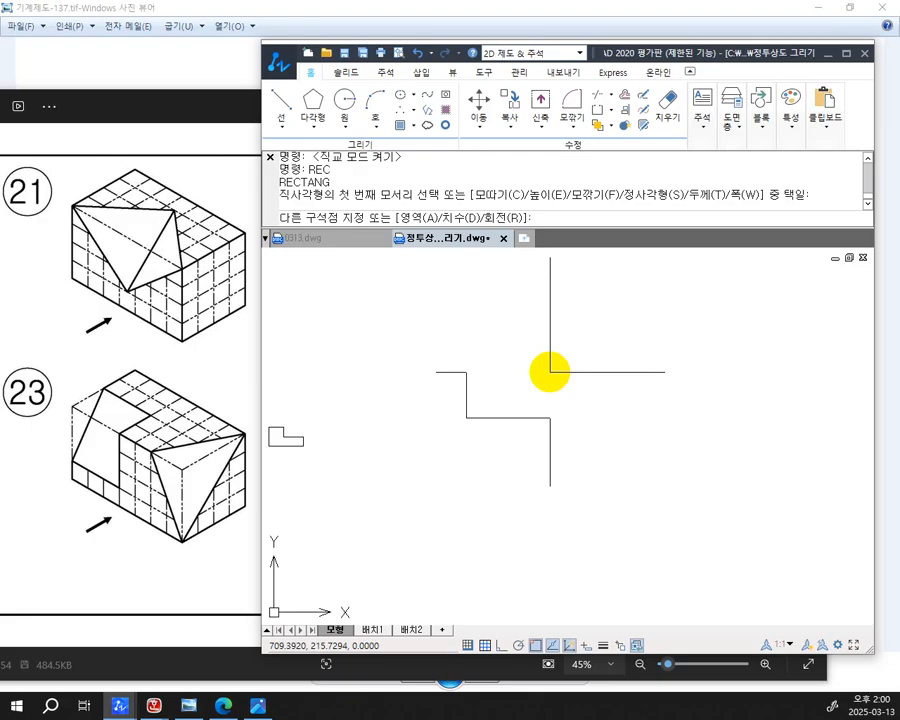
pyautogui.write('@70,70')
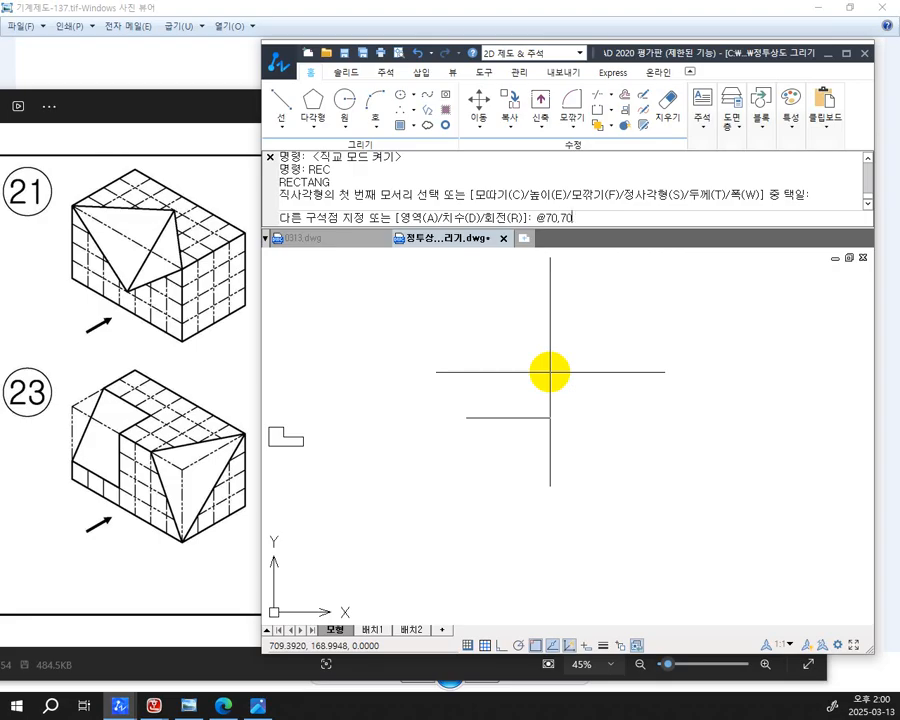
pyautogui.press('Return')
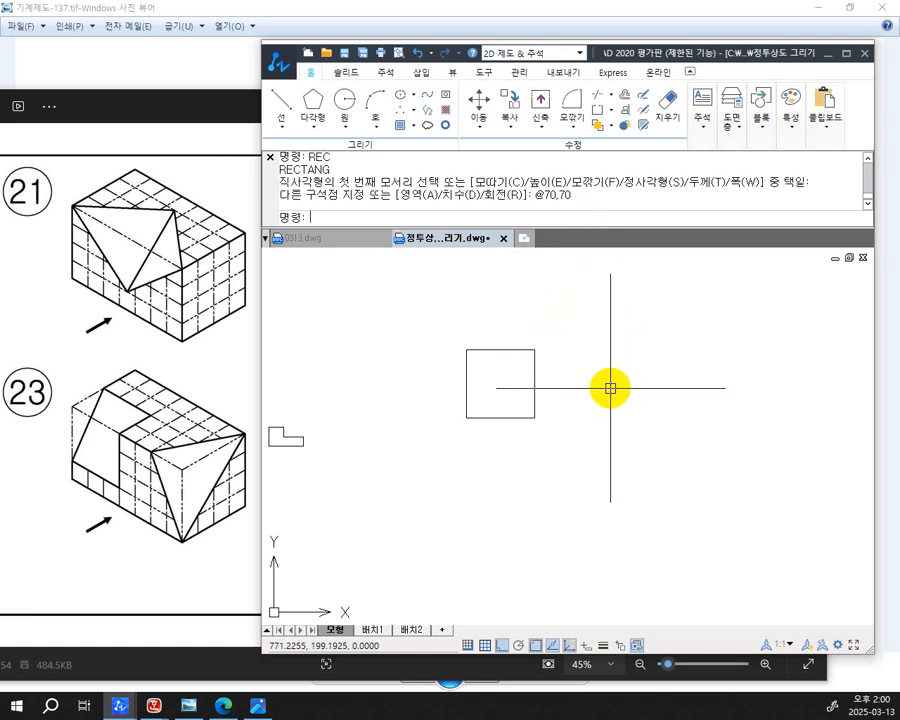
# Step: Draw a rectangle 70 wide and 40 high to the right of the square for the front view
pyautogui.write('REC')
pyautogui.press('Return')
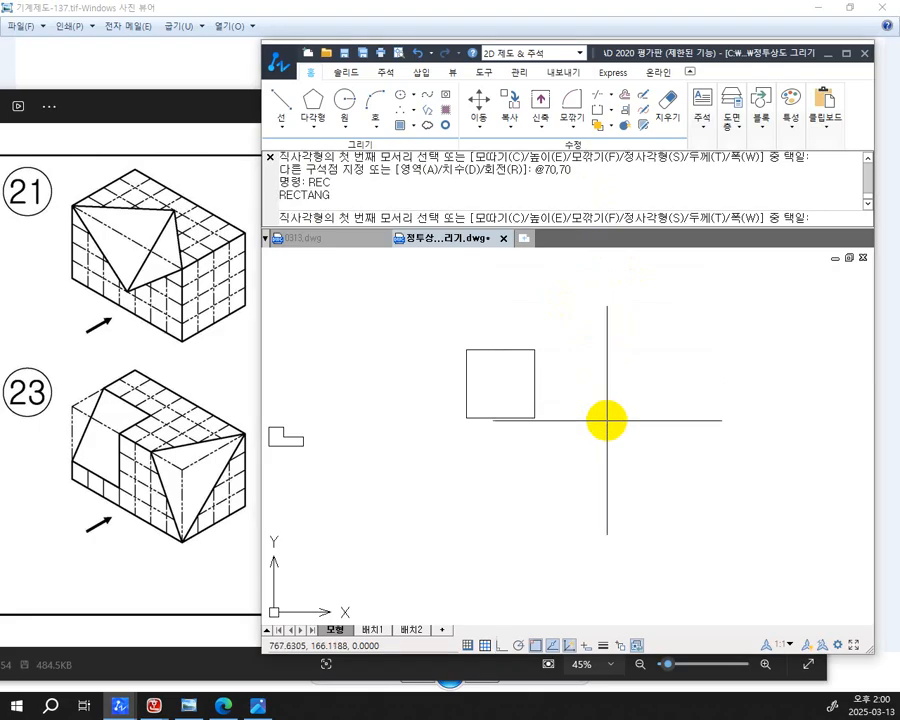
pyautogui.click(602, 418)
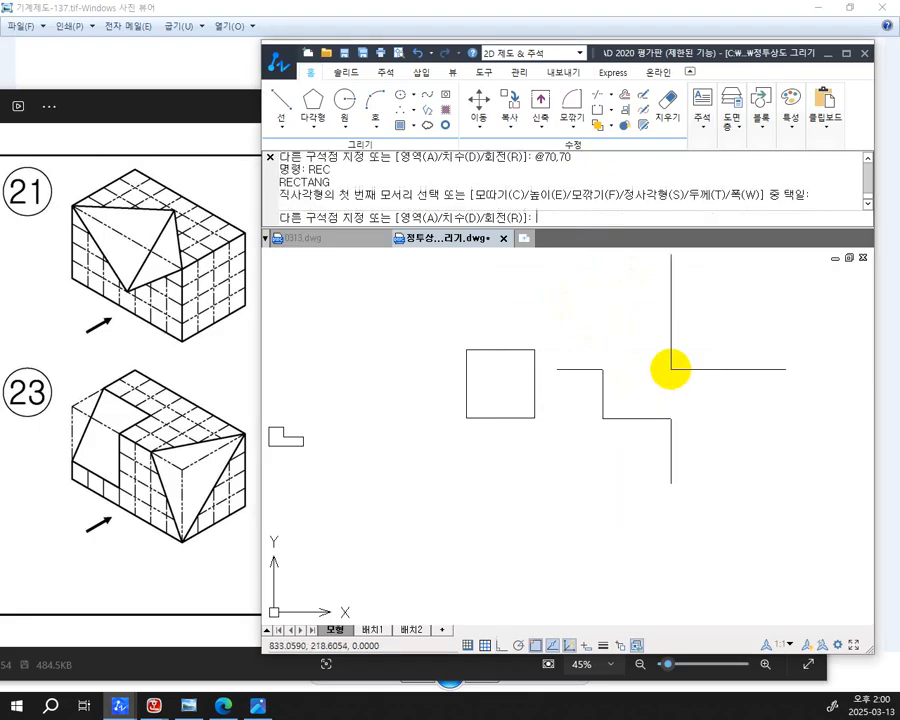
pyautogui.write('@70,40')
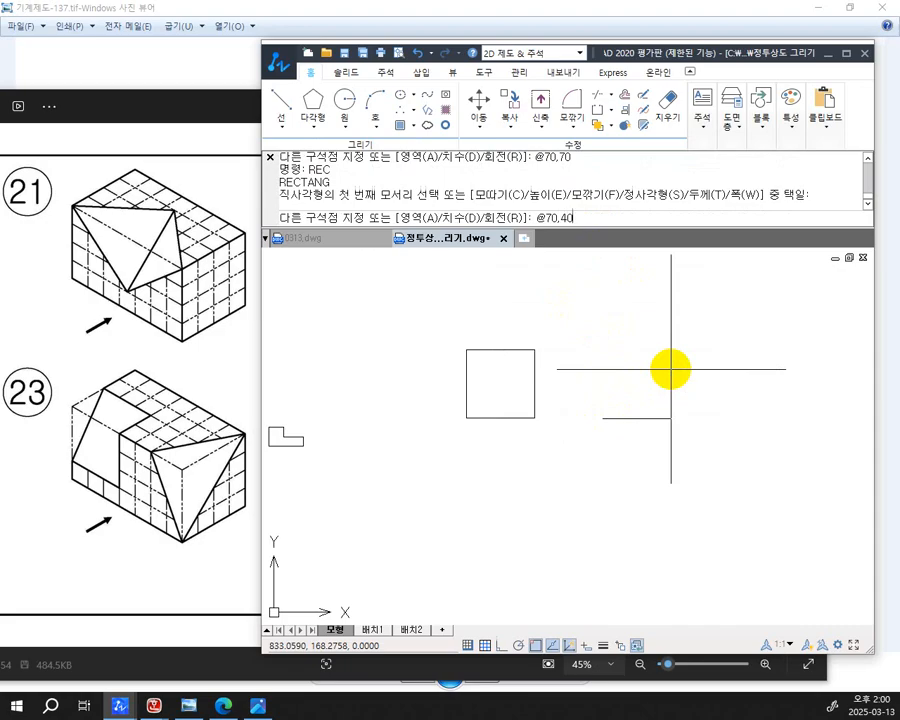
pyautogui.press('Return')
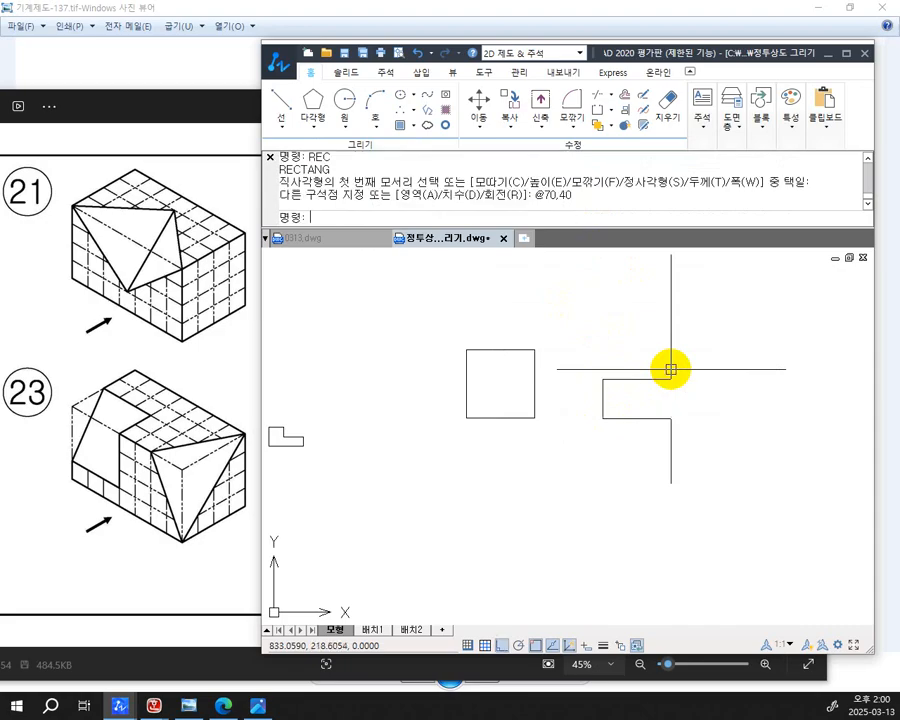
# Step: Erase the 70 by 70 square
pyautogui.click(546, 446)
pyautogui.click(505, 386)
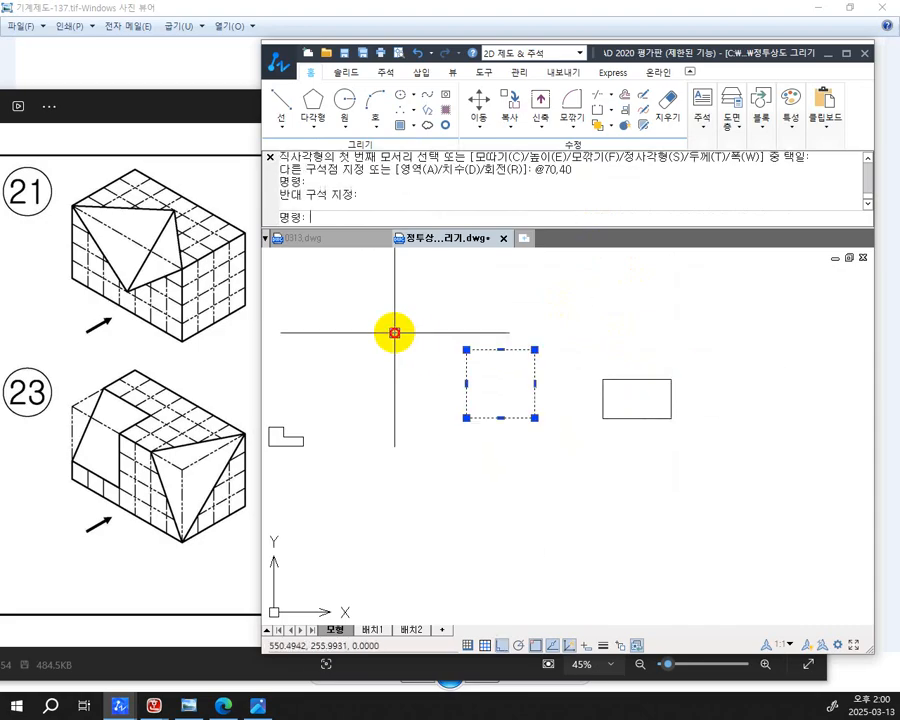
pyautogui.write('E')
pyautogui.press('Return')
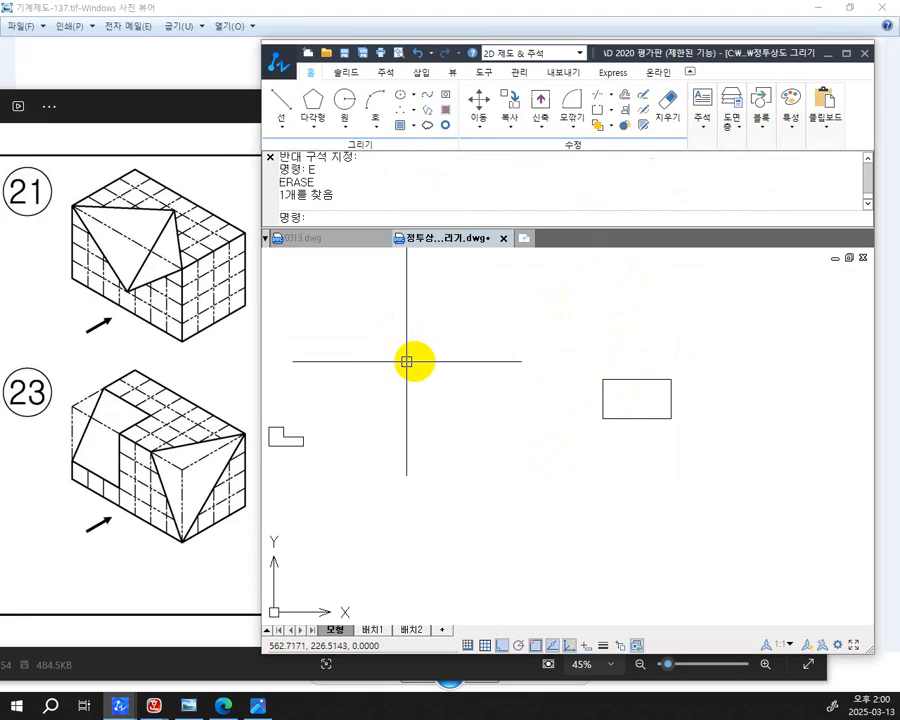
# Step: With ortho off, draw the front view's V-shaped lines from the rectangle's upper-left corner by relative offset 35,-30, ending at its upper-right corner
pyautogui.scroll(2, 672, 408)
pyautogui.moveTo(672, 408); pyautogui.dragTo(498, 500, button='middle')
pyautogui.scroll(1, 498, 500)
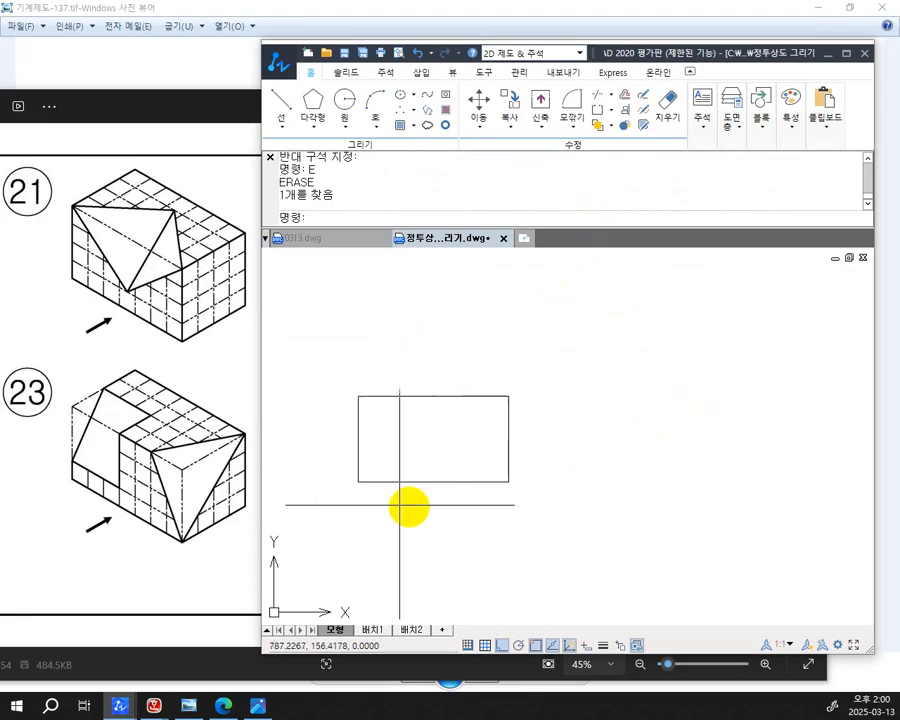
pyautogui.scroll(1, 412, 512)
pyautogui.moveTo(412, 512); pyautogui.dragTo(480, 516, button='middle')
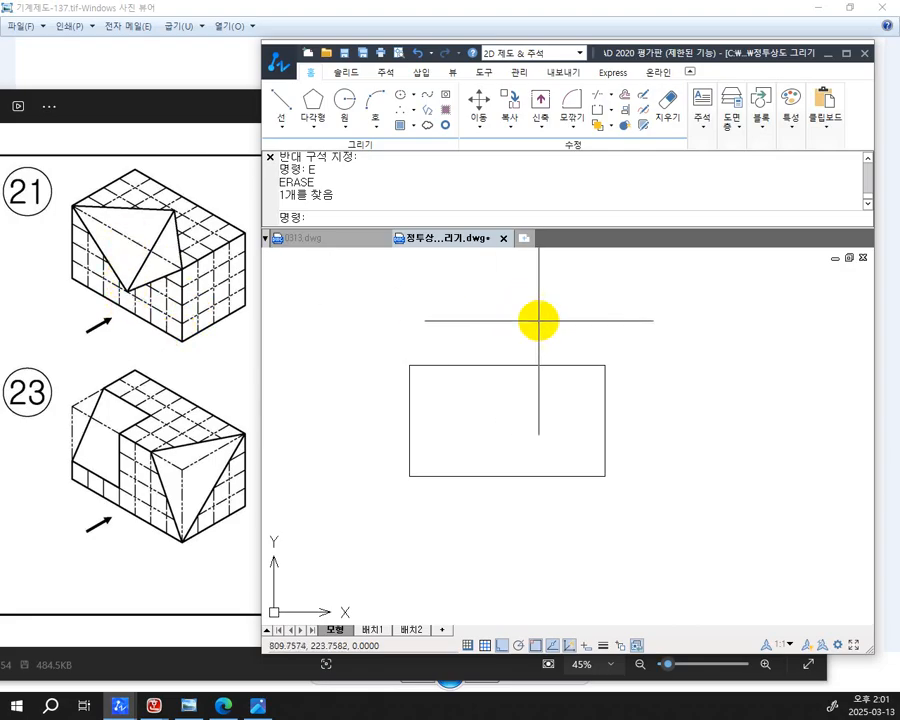
pyautogui.write('l')
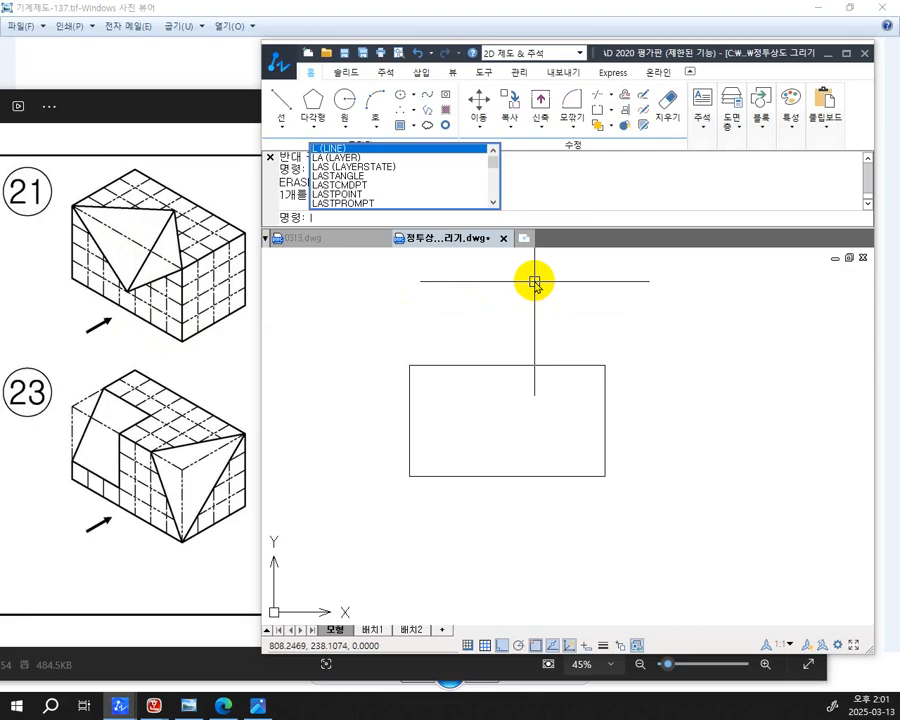
pyautogui.press('Return')
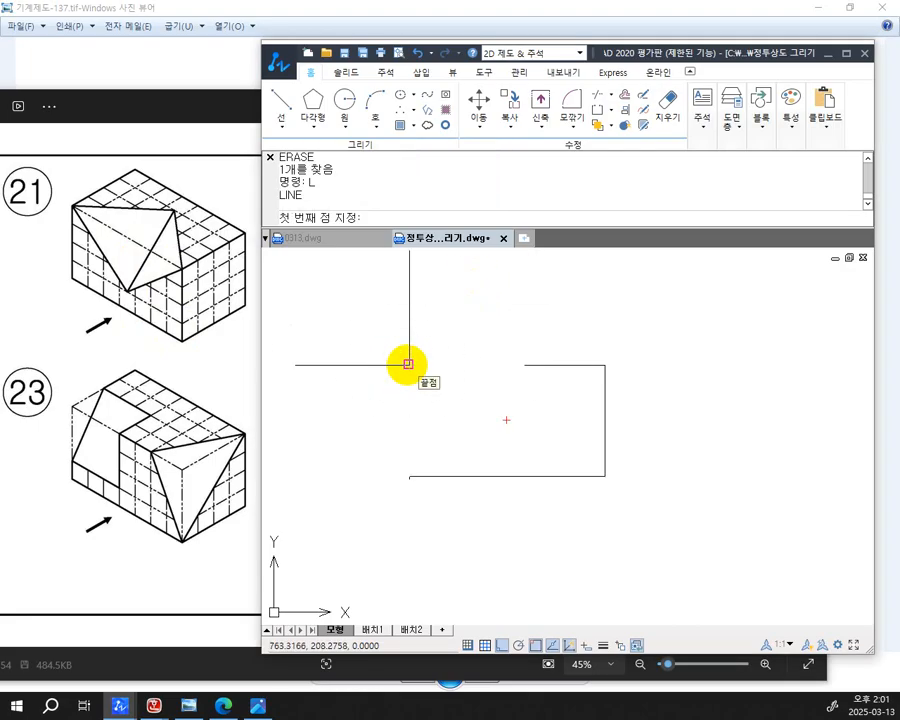
pyautogui.click(408, 364)
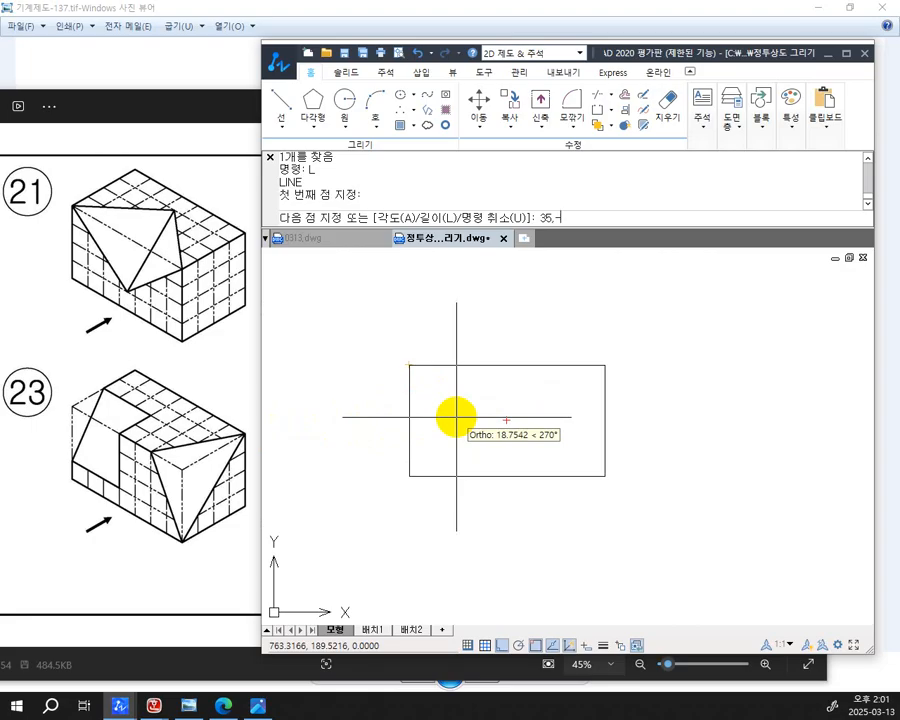
pyautogui.press('Return')
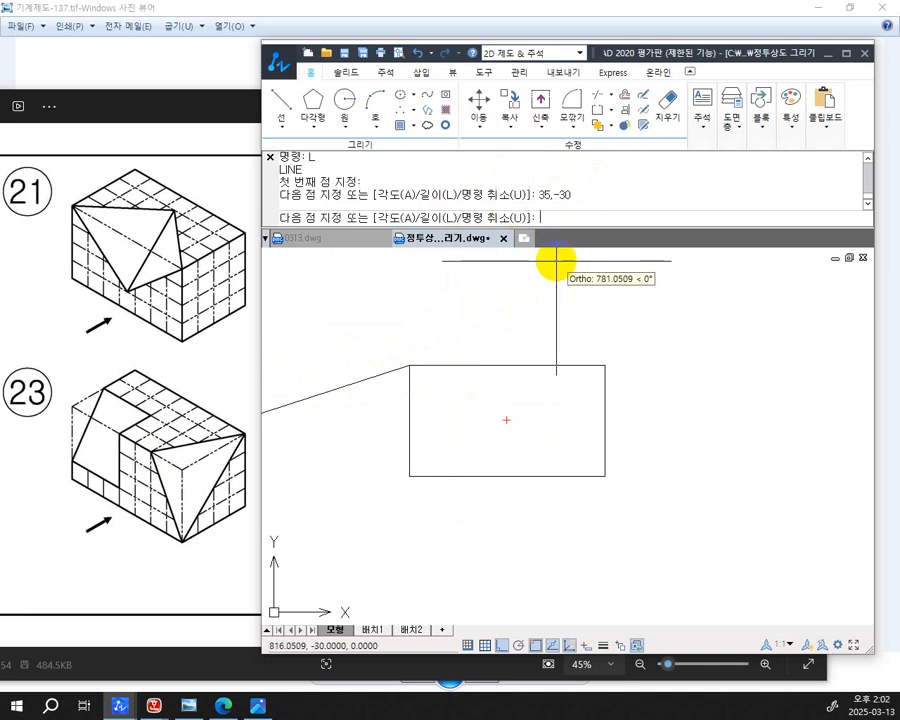
pyautogui.press('Return')
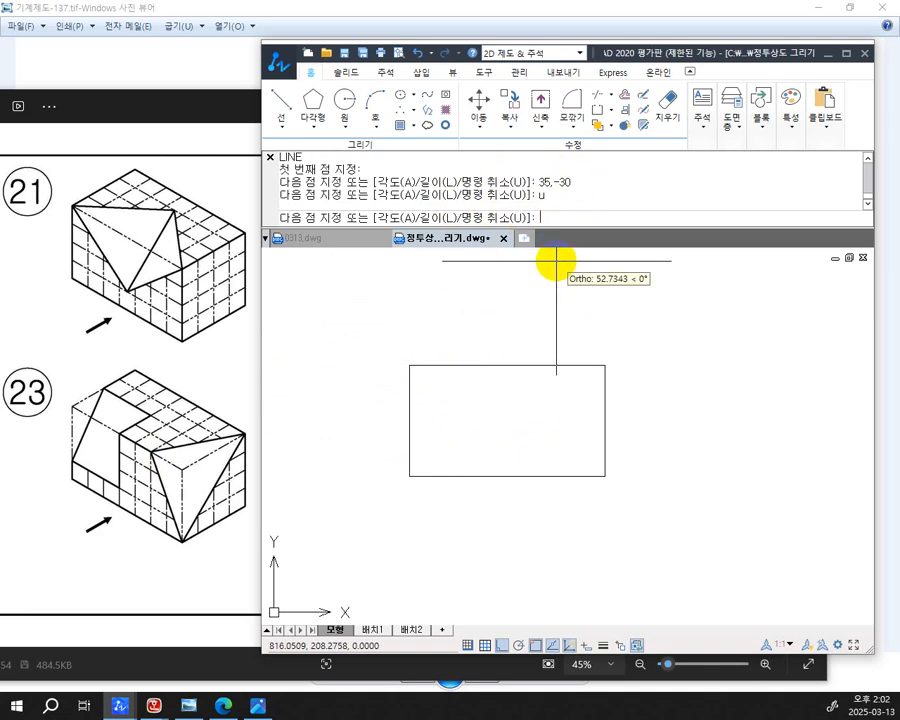
pyautogui.press('F8')
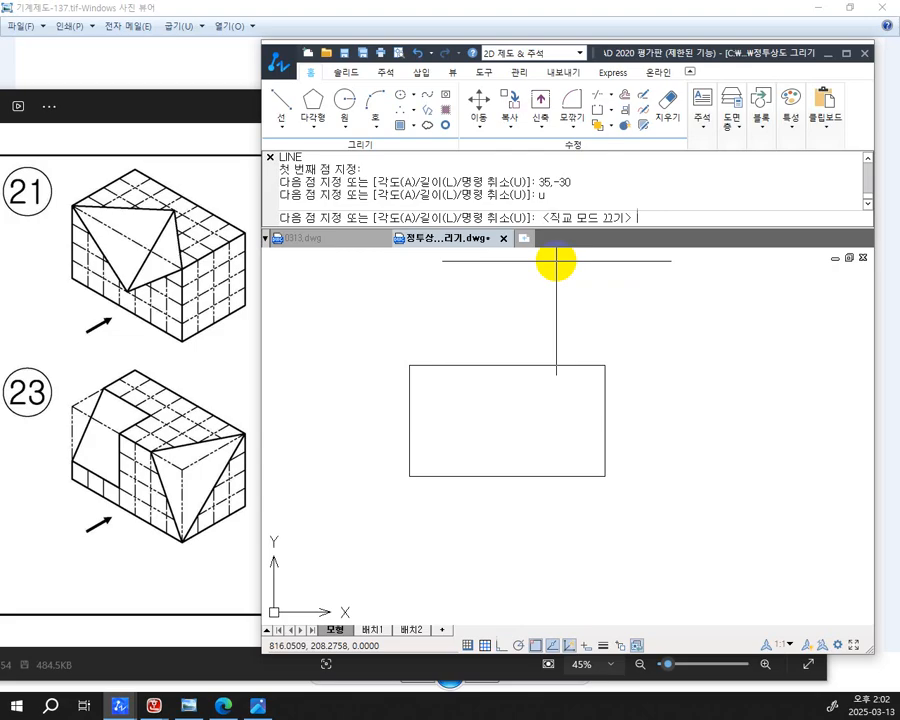
pyautogui.write('@35,-30')
pyautogui.press('Return')
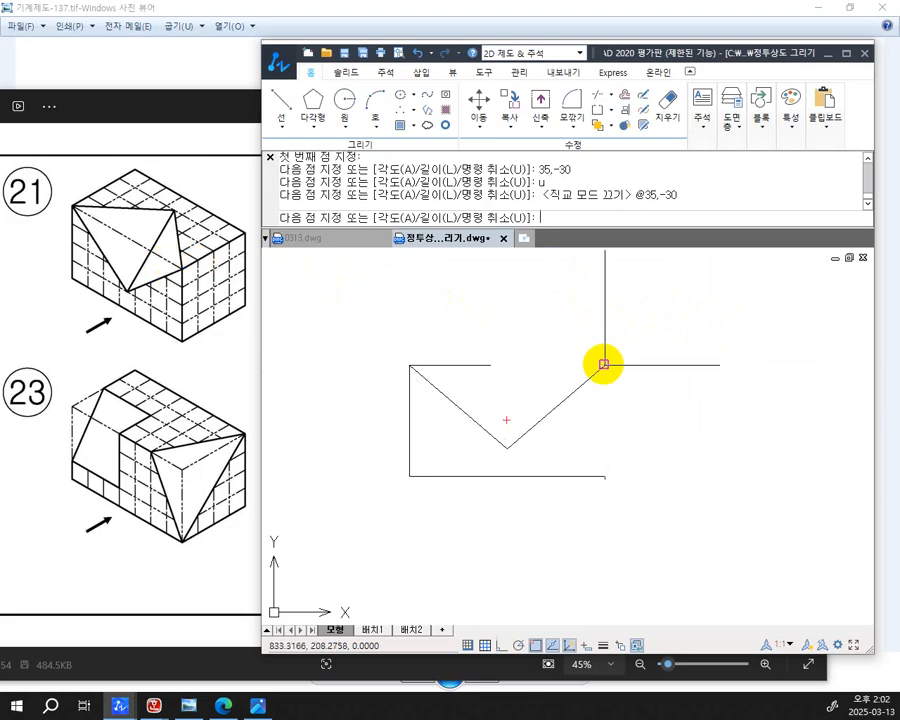
pyautogui.click(604, 364)
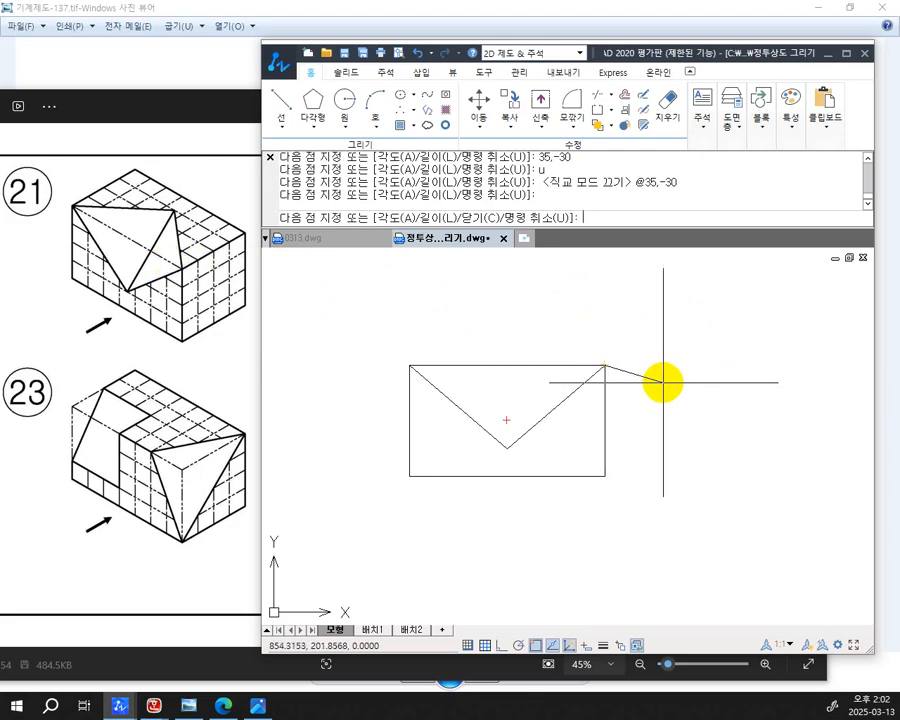
pyautogui.press('Return')
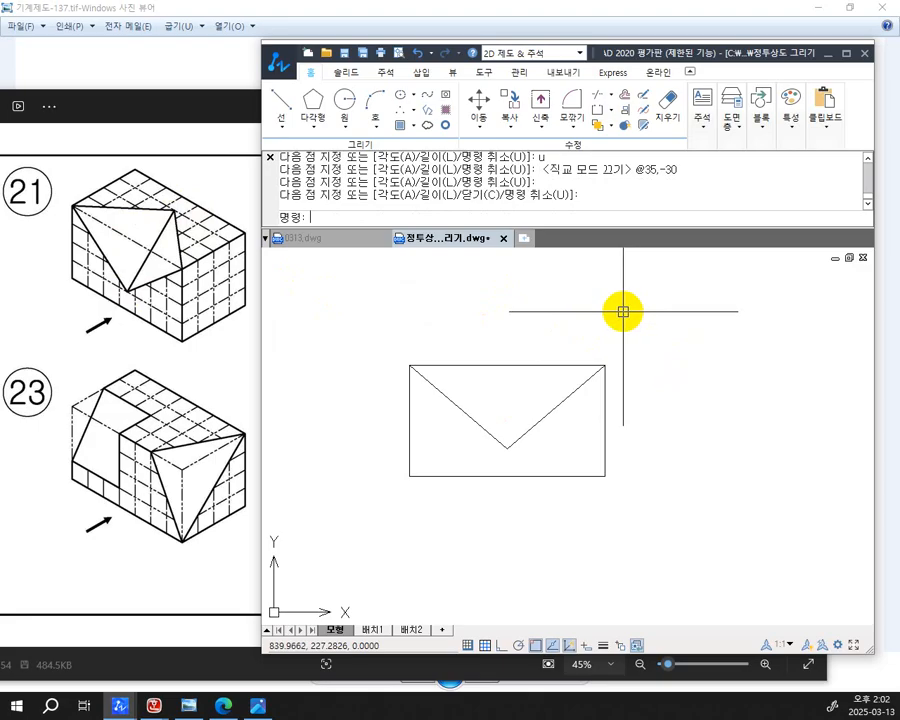
# Step: Draw a vertical line from the V's lowest point up to the midpoint of the rectangle's upper edge
pyautogui.write('l')
pyautogui.press('Return')
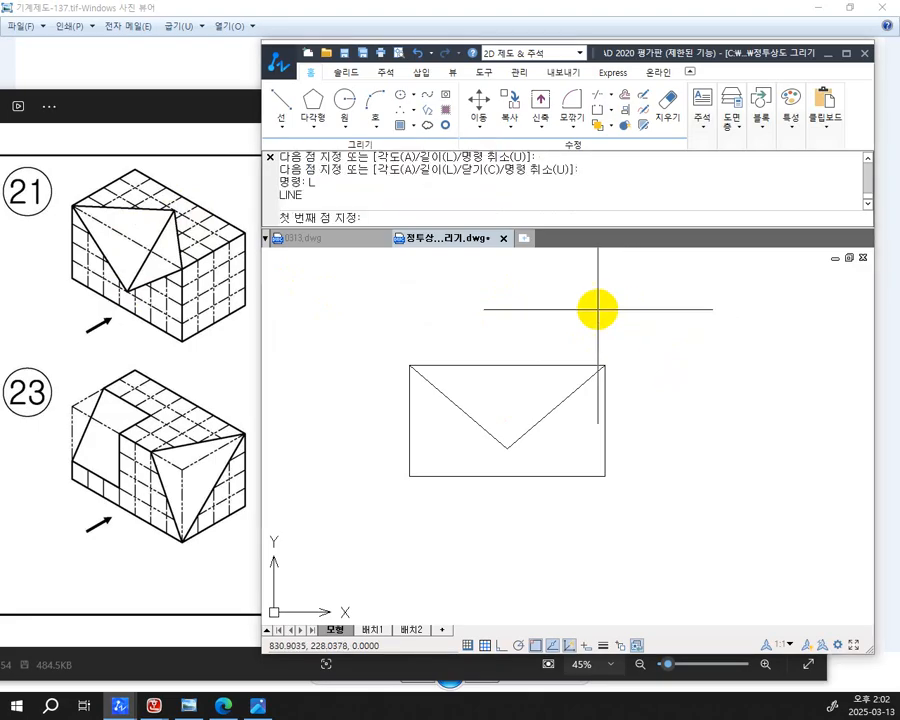
pyautogui.click(506, 446)
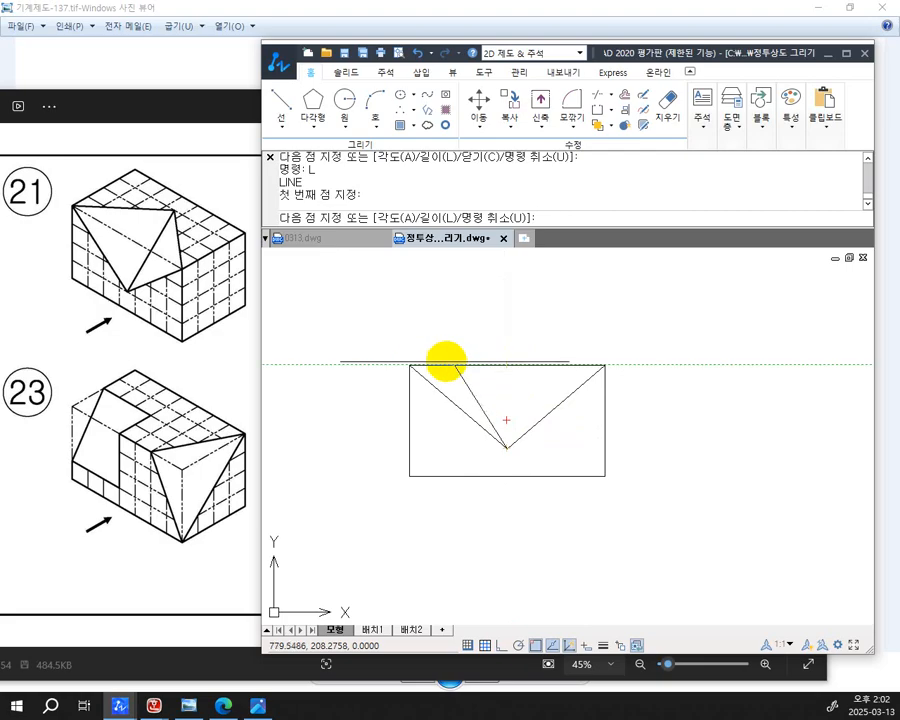
pyautogui.click(506, 363)
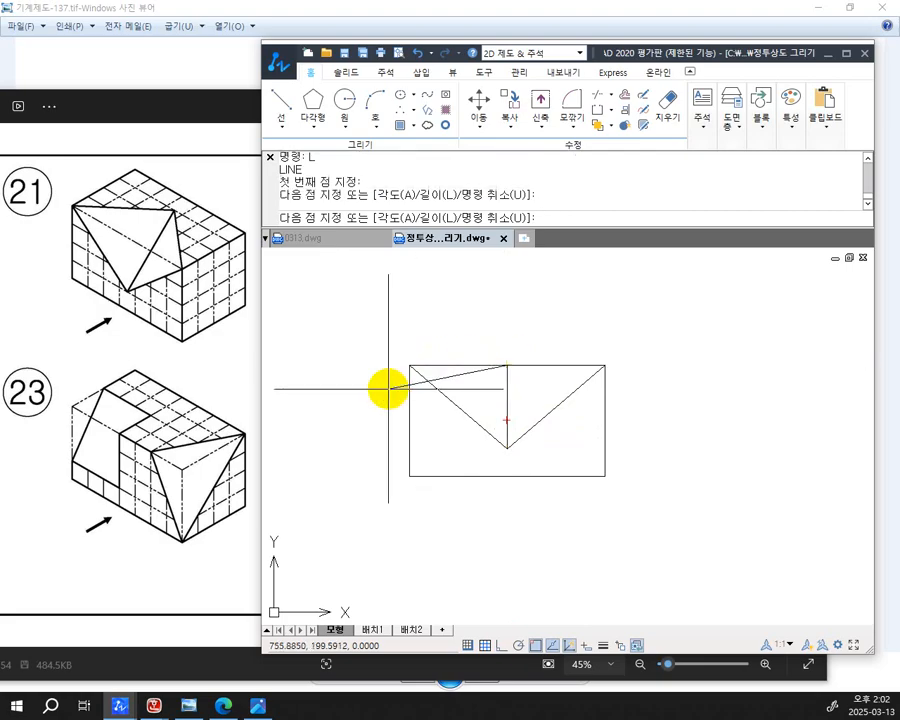
pyautogui.press('Return')
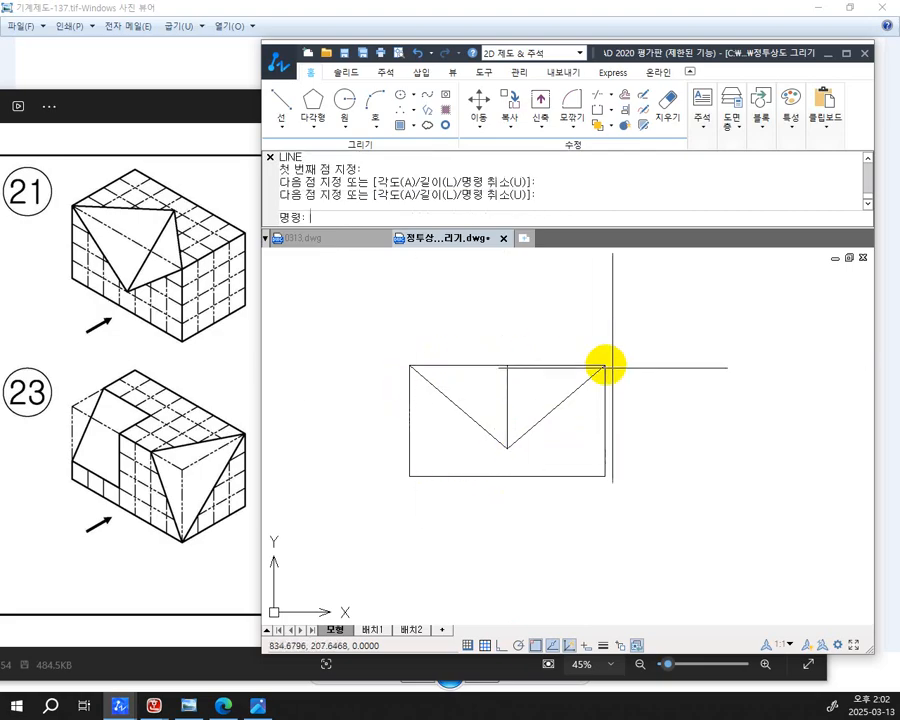
# Step: Switch to the K-Screen Pen and sketch a blue freehand side-view arrow and an outline around figure 21's right face
pyautogui.moveTo(652, 385); pyautogui.dragTo(641, 460, button='middle')
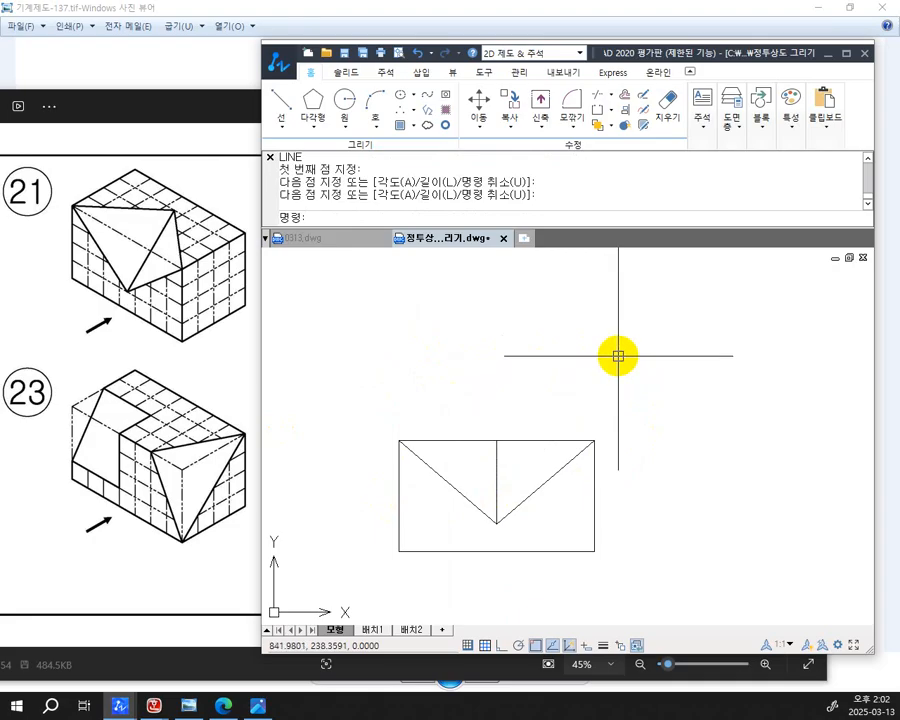
pyautogui.moveTo(635, 344); pyautogui.dragTo(631, 362, button='middle')
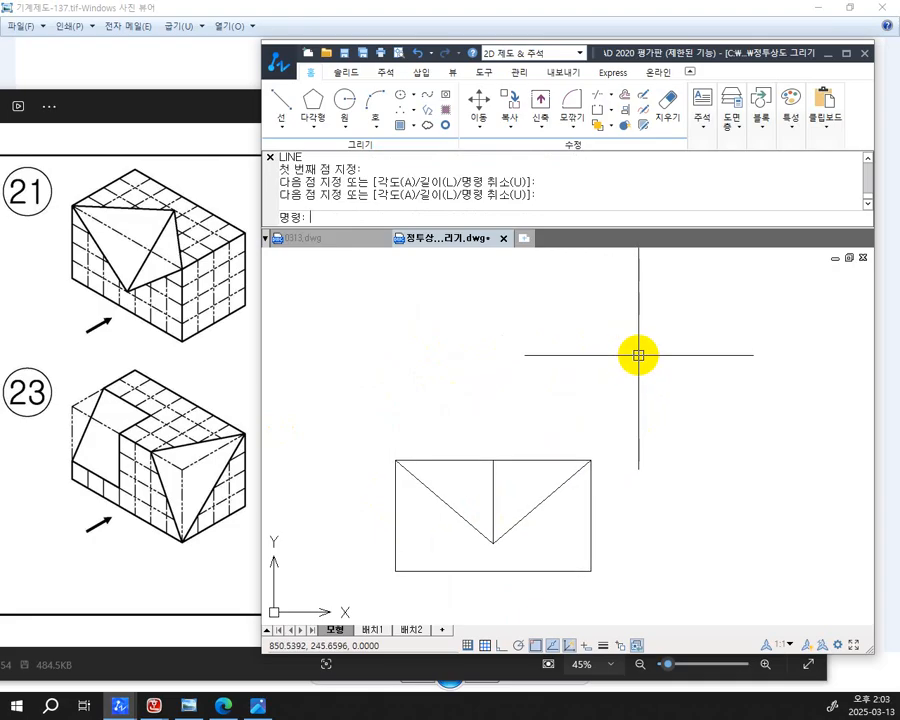
pyautogui.press('F9')
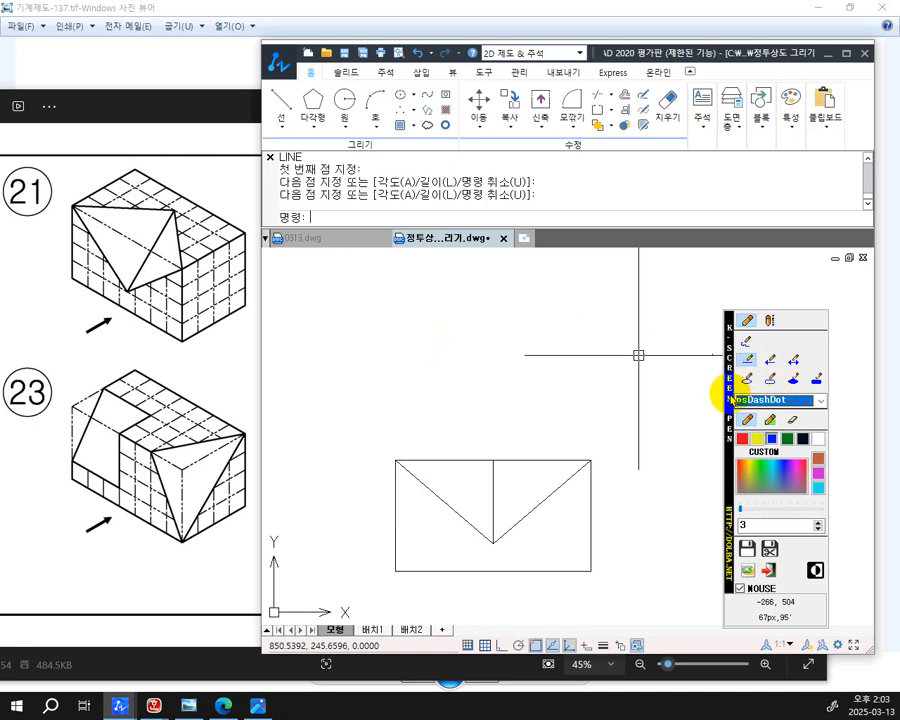
pyautogui.moveTo(727, 392); pyautogui.dragTo(38, 474)
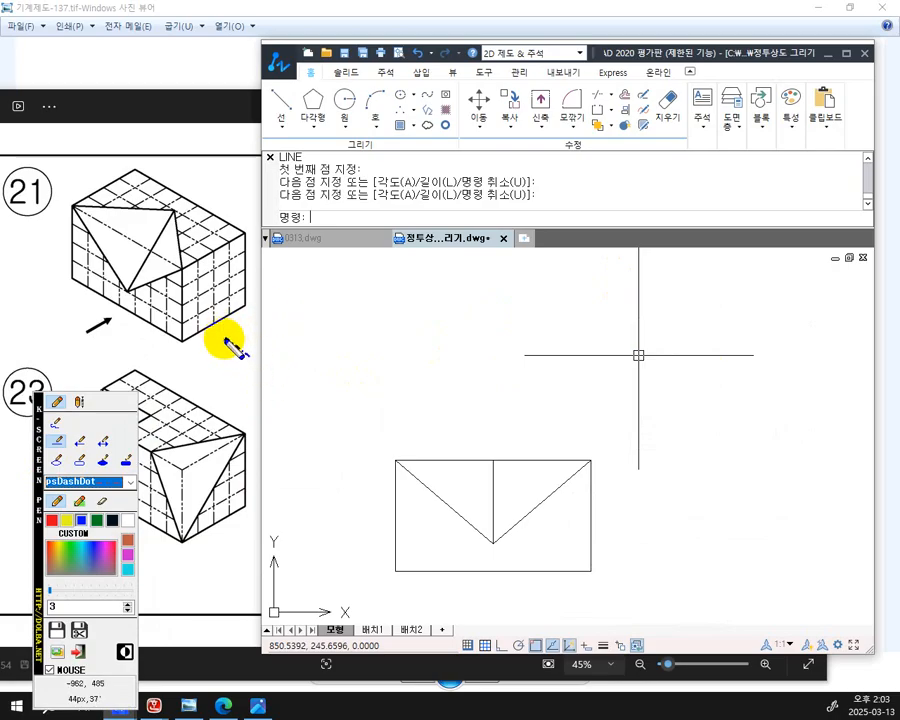
pyautogui.click(56, 422)
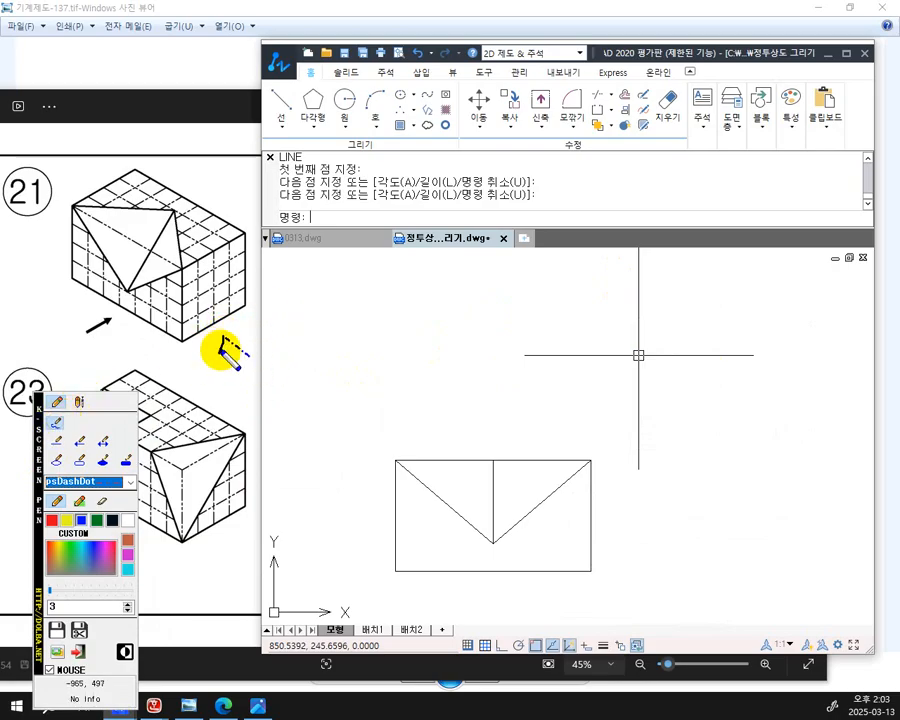
pyautogui.moveTo(221, 350); pyautogui.dragTo(226, 340)
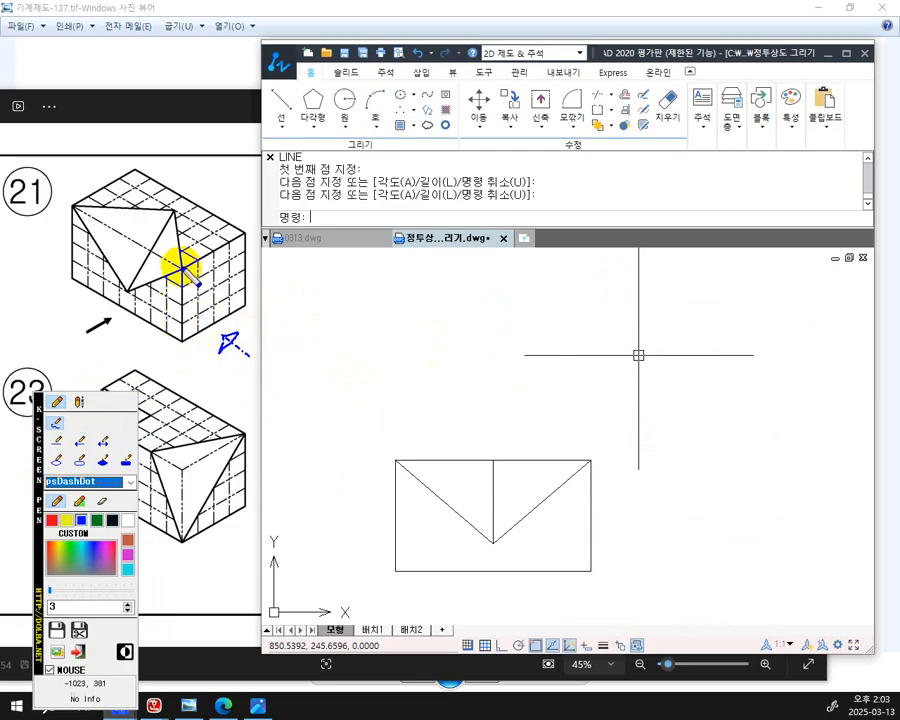
pyautogui.moveTo(188, 333)
pyautogui.mouseDown()
pyautogui.moveTo(183, 342)
pyautogui.moveTo(213, 311)
pyautogui.moveTo(249, 307)
pyautogui.moveTo(242, 230)
pyautogui.moveTo(184, 265)
pyautogui.moveTo(182, 321)
pyautogui.moveTo(201, 330)
pyautogui.moveTo(225, 313)
pyautogui.mouseUp()
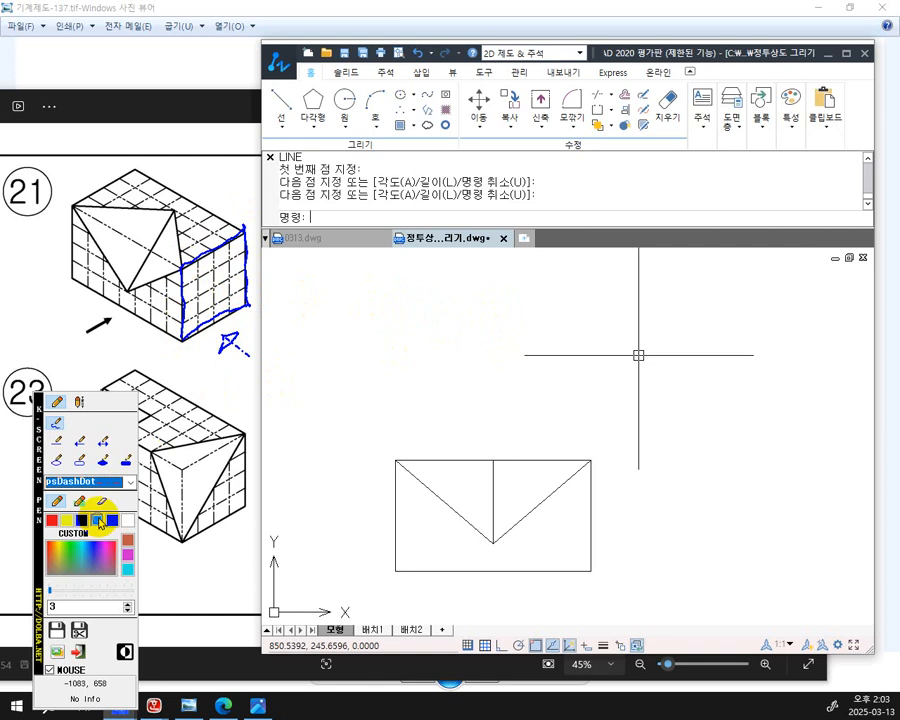
# Step: Trace the cutout's slanted ridge on figure 21 in green dash-dot and project it onto the right face as a green dashed line
pyautogui.click(57, 441)
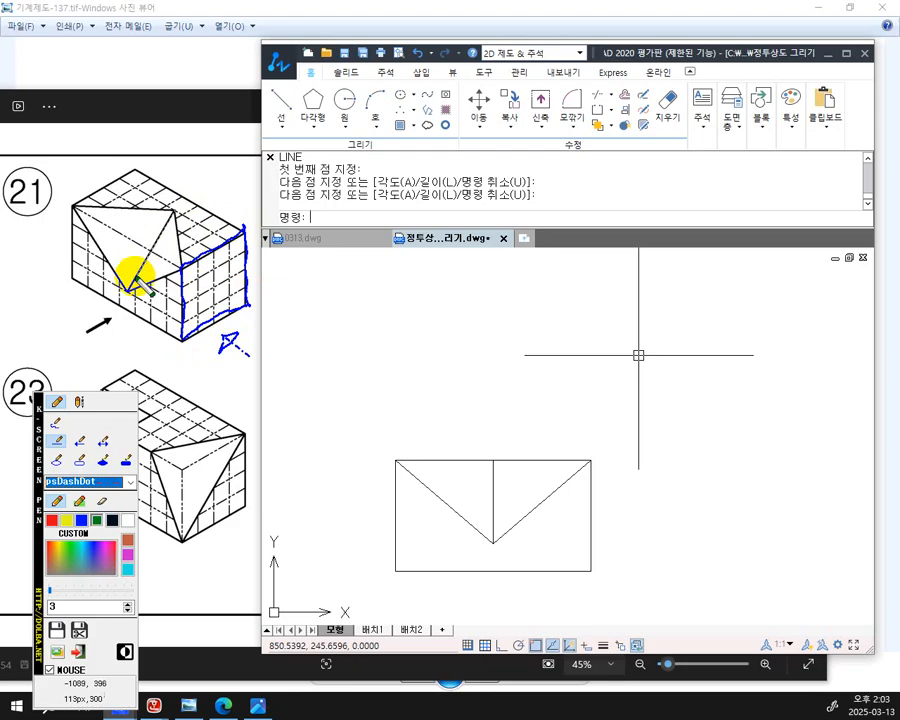
pyautogui.moveTo(128, 290); pyautogui.dragTo(175, 213)
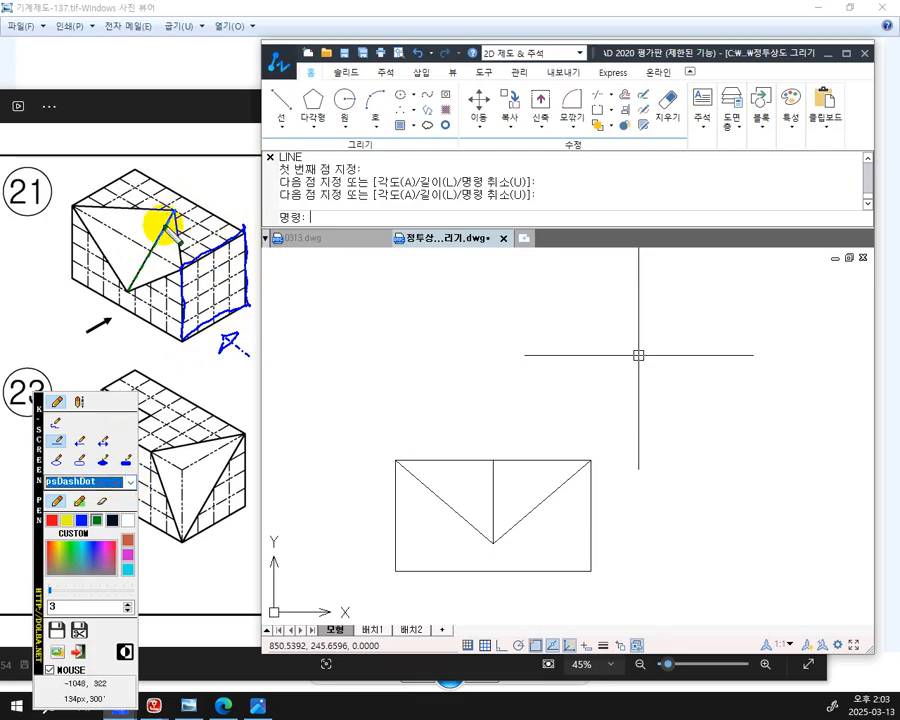
pyautogui.click(131, 484)
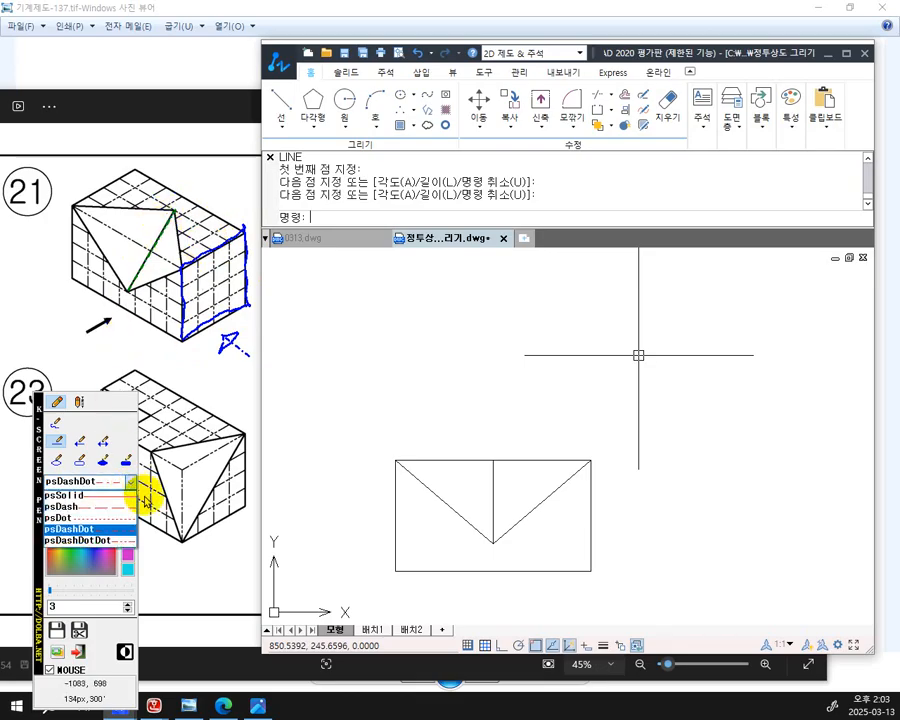
pyautogui.click(124, 509)
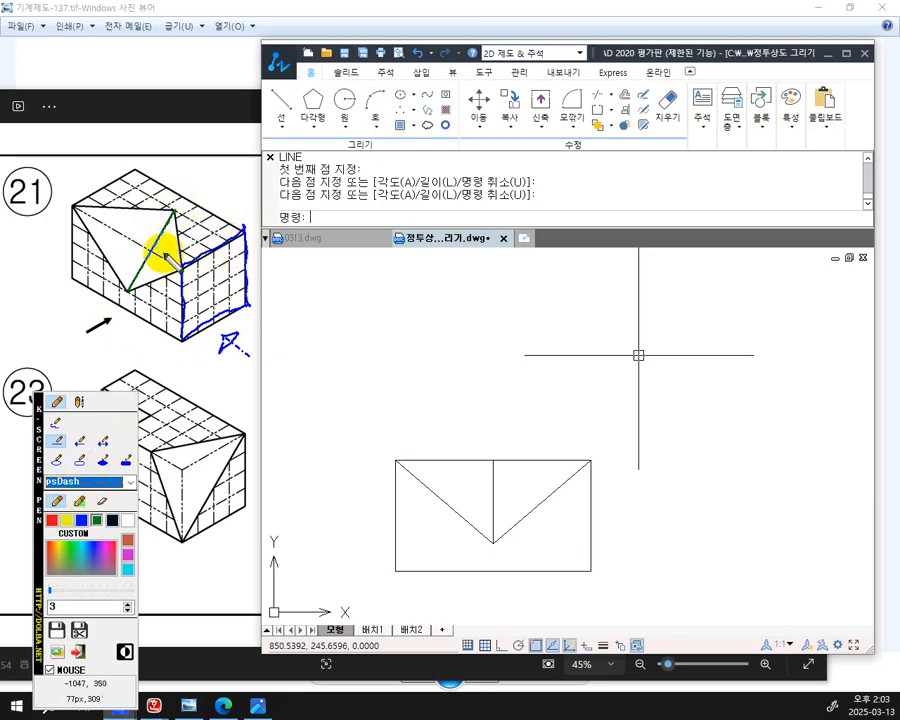
pyautogui.moveTo(156, 247); pyautogui.dragTo(220, 287)
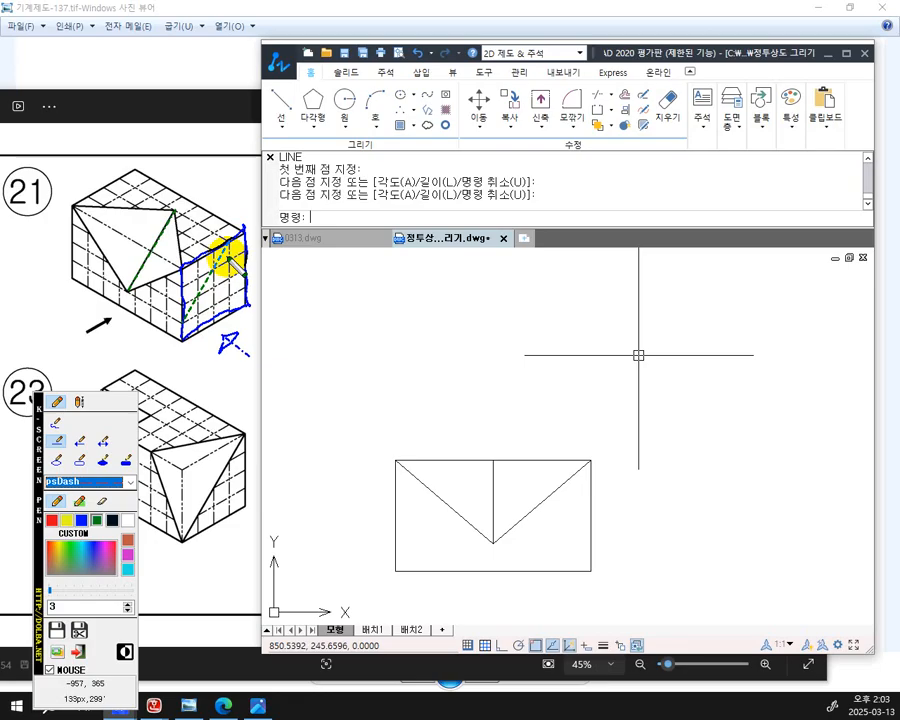
pyautogui.press('Escape')
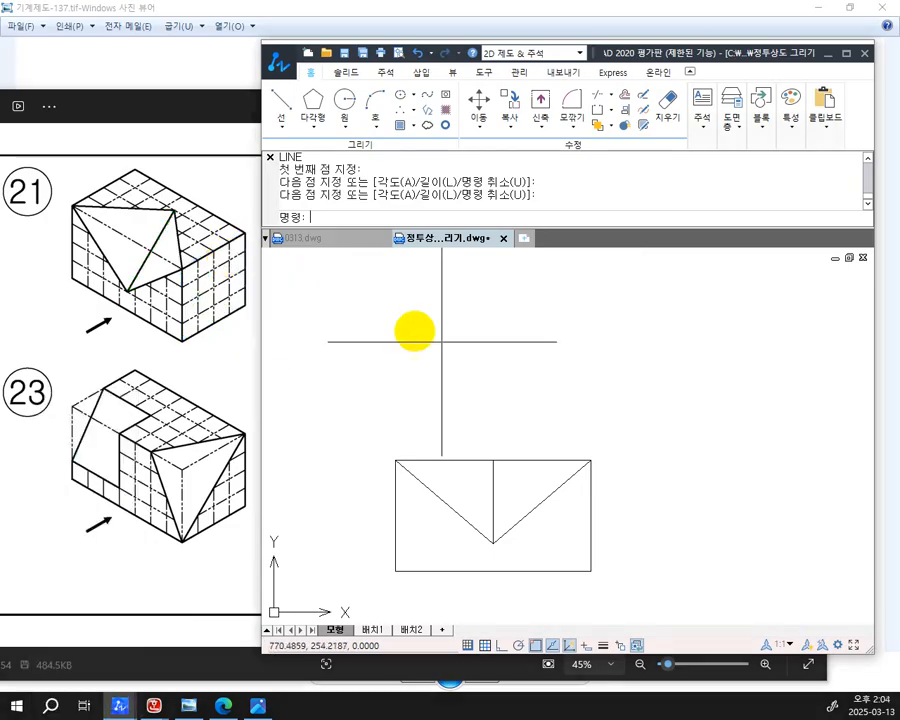
# Step: Draw the side view's 40 by 40 rectangle, starting at relative offset 50,0 from the front view's lower-right corner
pyautogui.moveTo(739, 503)
pyautogui.mouseDown(button='middle')
pyautogui.moveTo(646, 467)
pyautogui.moveTo(659, 468)
pyautogui.mouseUp(button='middle')
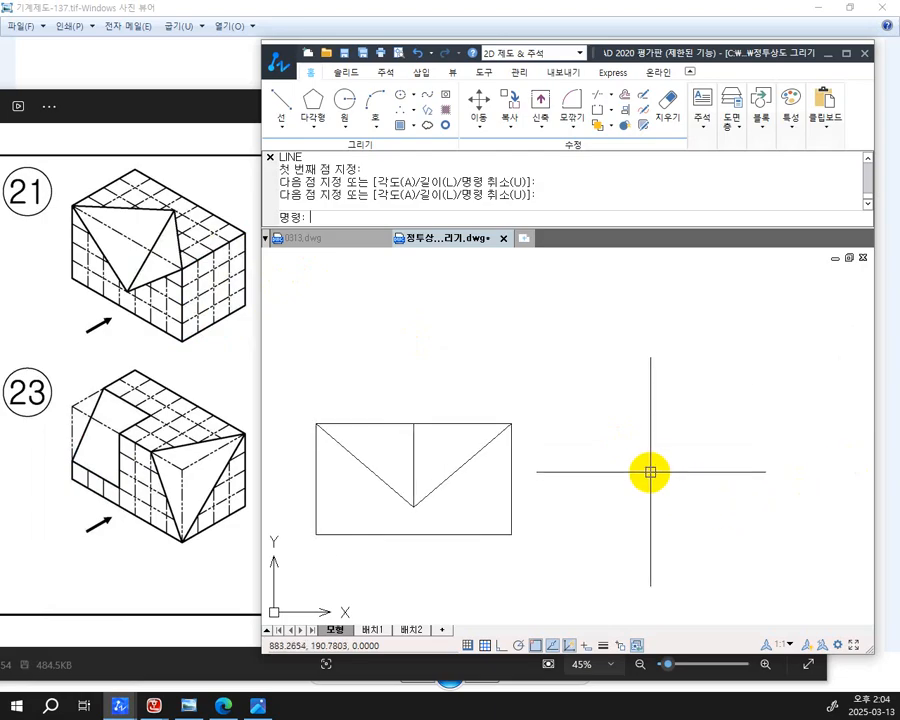
pyautogui.write('rec')
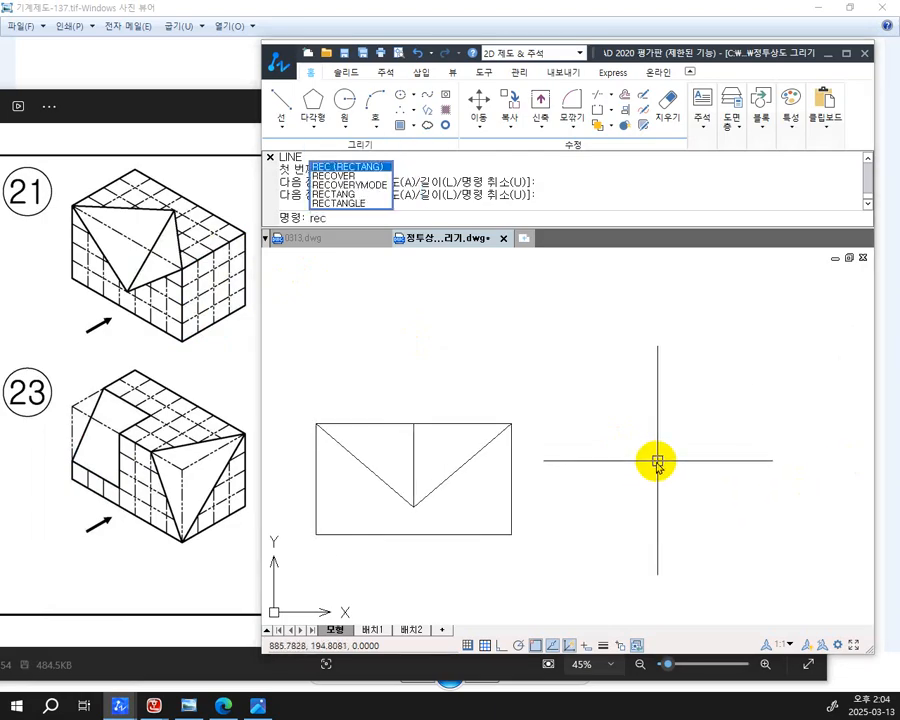
pyautogui.press('Return')
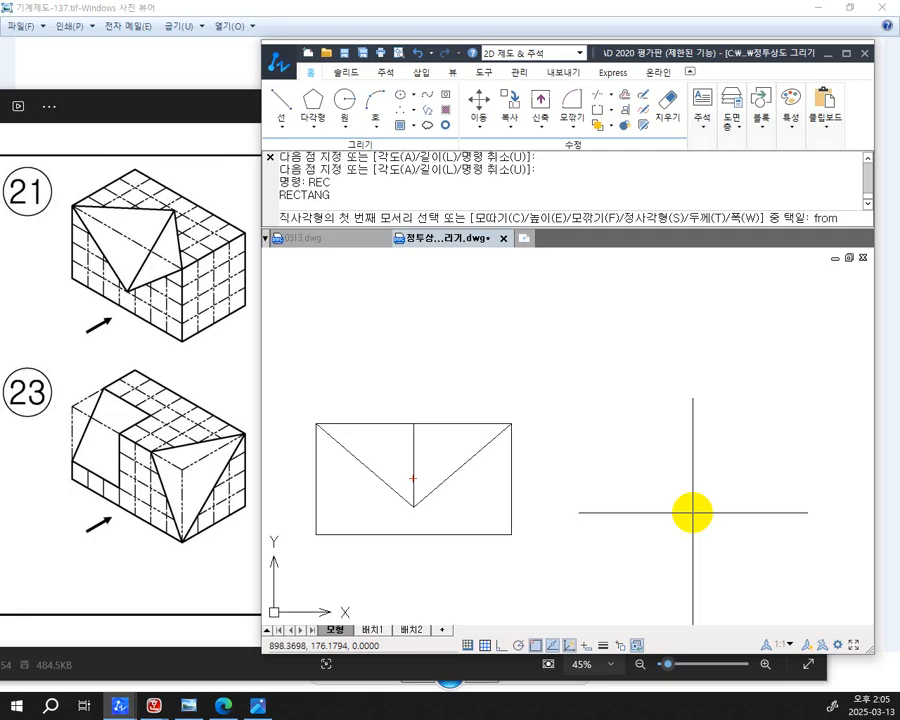
pyautogui.press('Return')
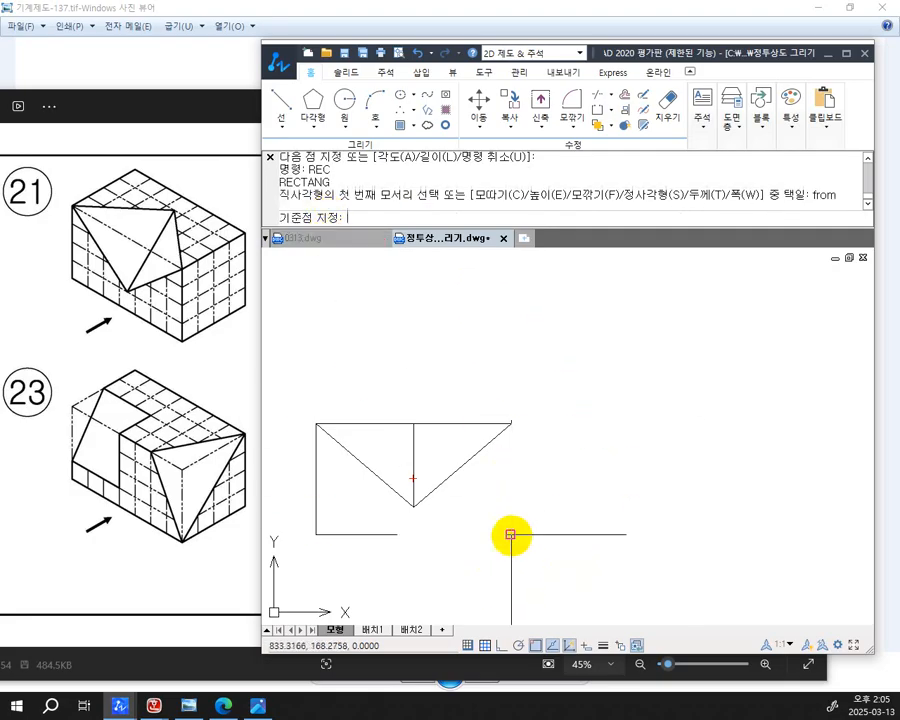
pyautogui.click(510, 534)
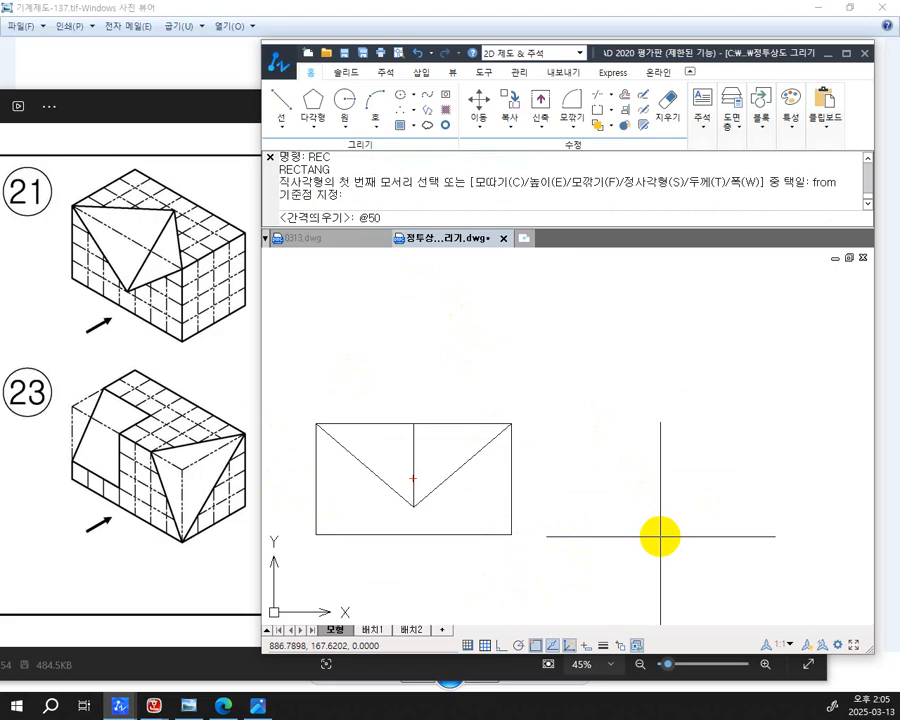
pyautogui.press('Return')
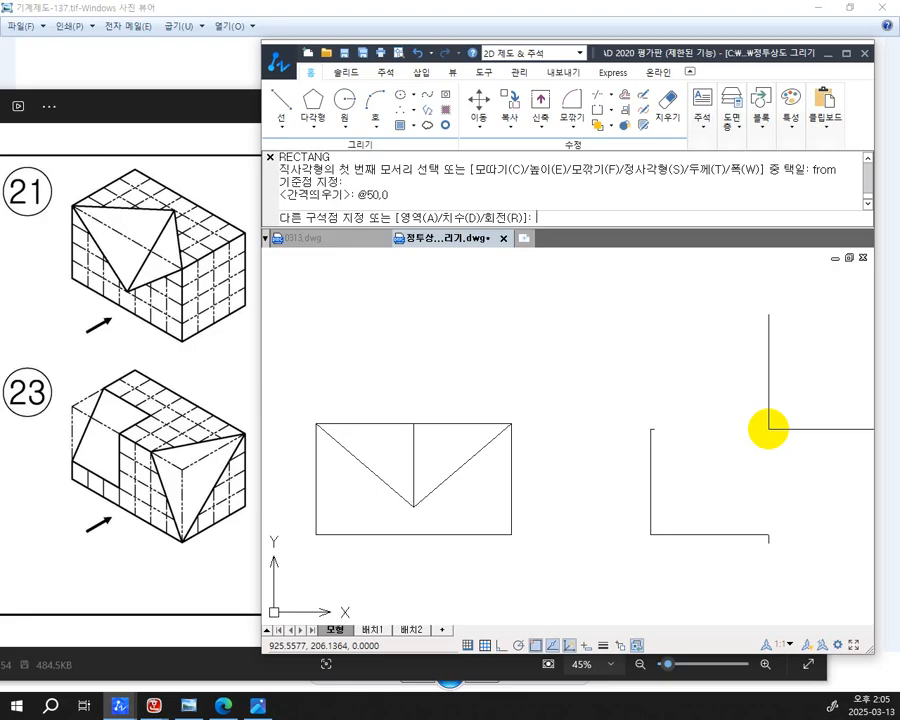
pyautogui.write('@40,40')
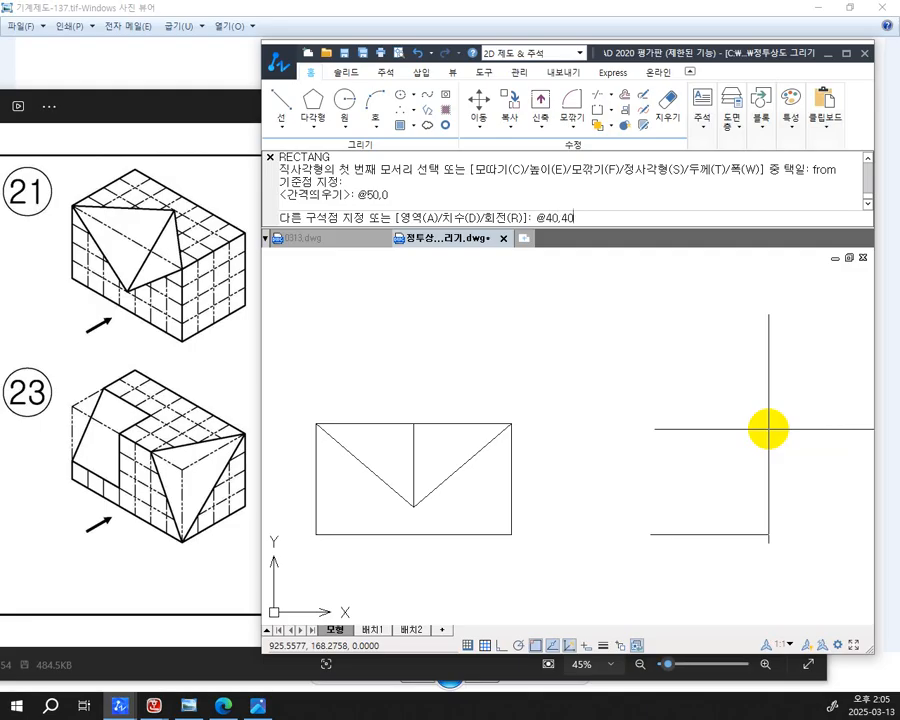
pyautogui.press('Return')
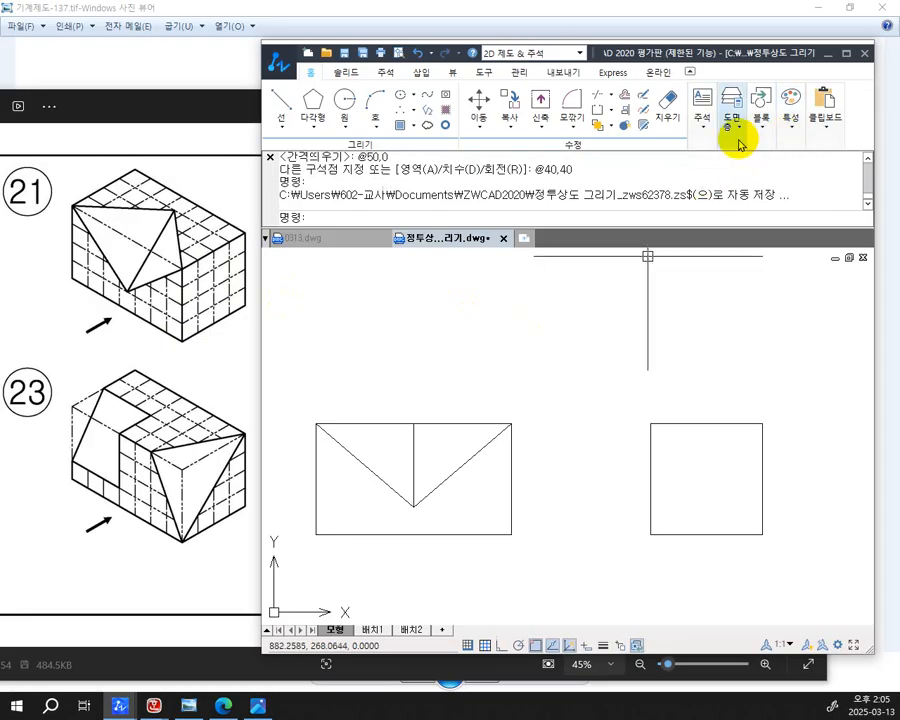
# Step: Check the loaded linetypes in the linetype manager and close it without changes
pyautogui.click(793, 128)
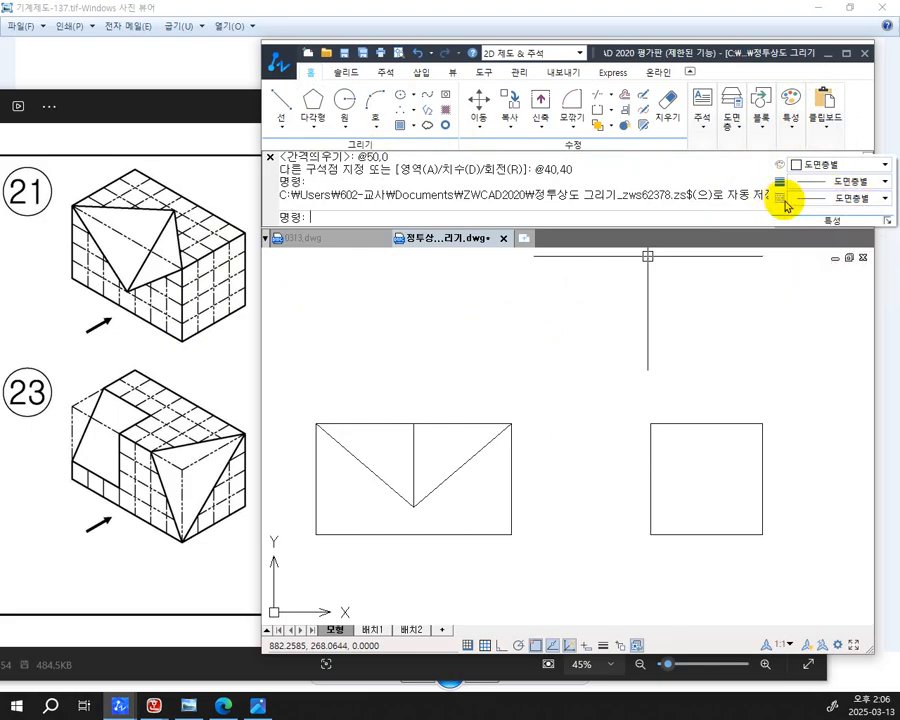
pyautogui.click(885, 202)
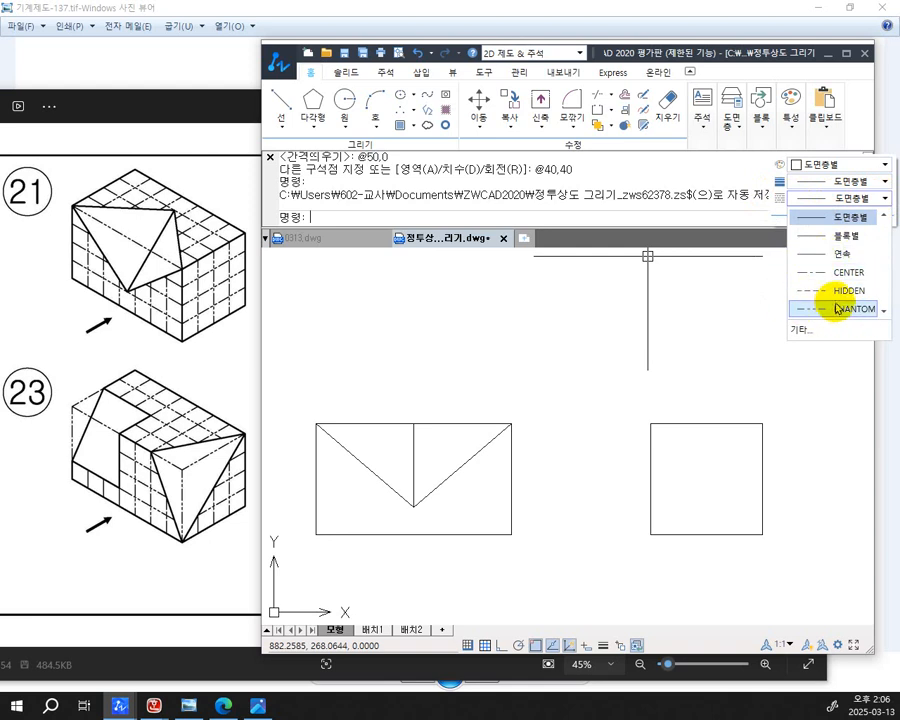
pyautogui.click(800, 329)
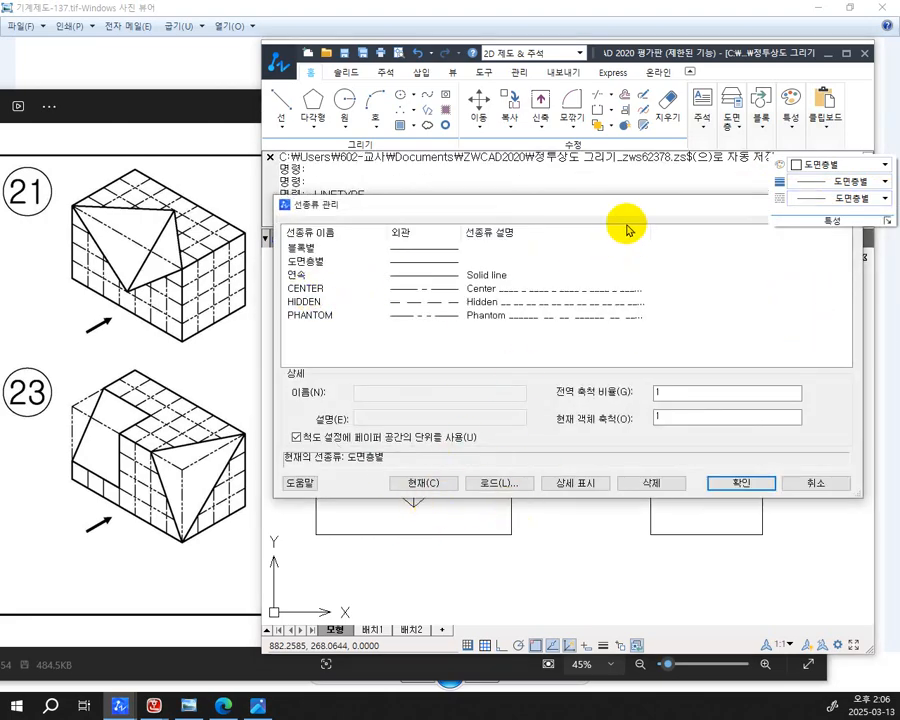
pyautogui.click(849, 203)
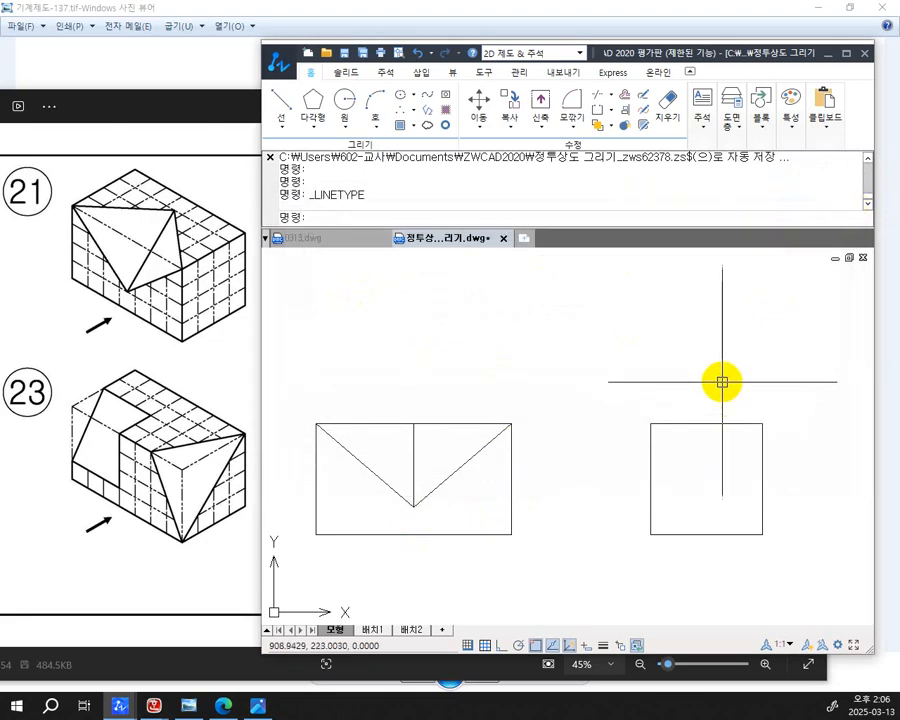
# Step: Set the current linetype to HIDDEN
pyautogui.click(790, 131)
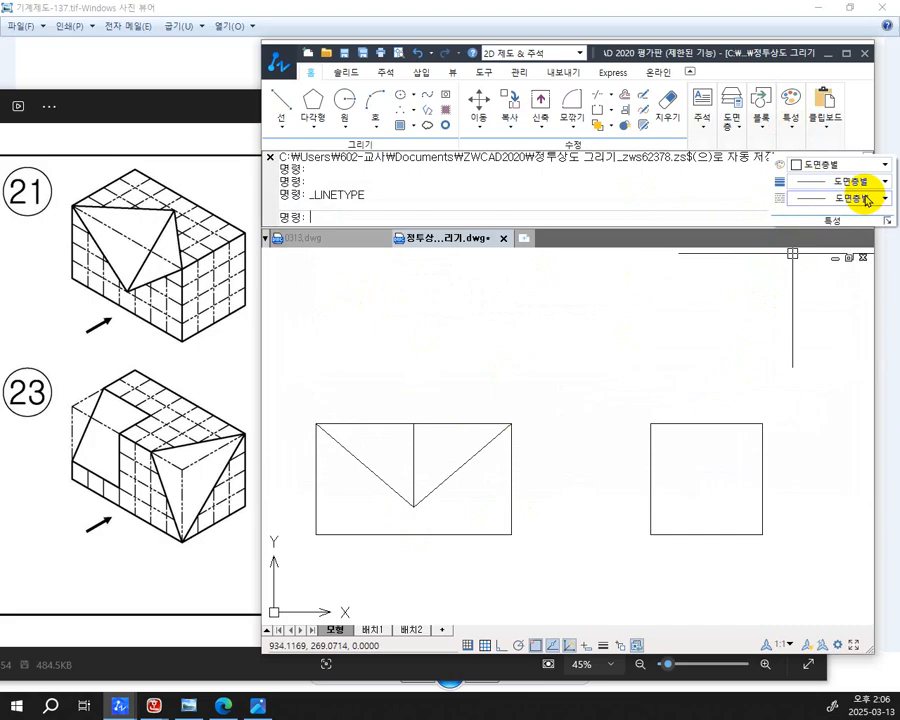
pyautogui.click(866, 198)
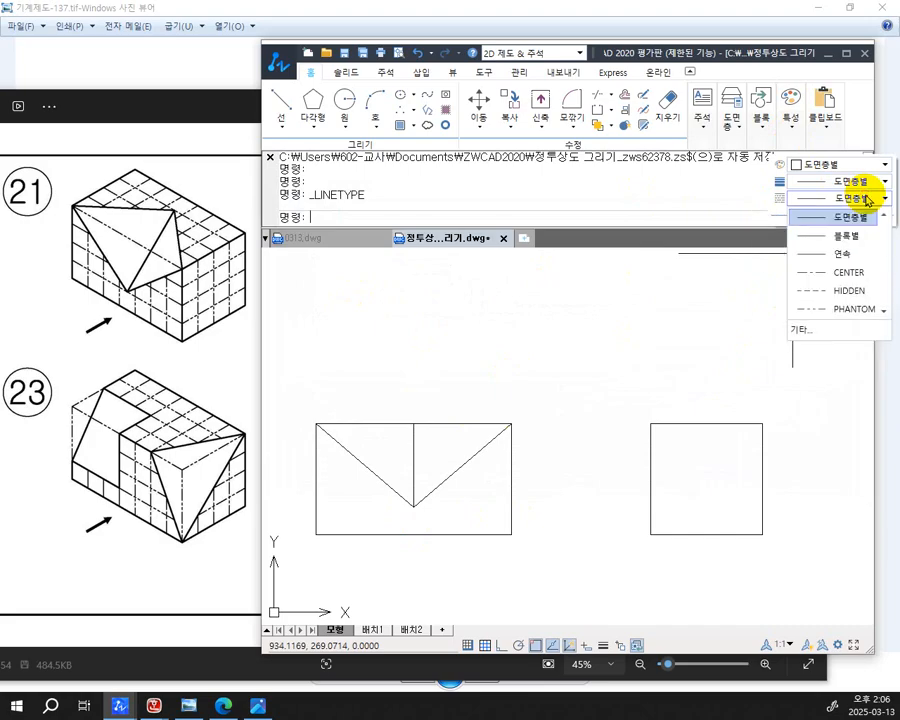
pyautogui.click(823, 296)
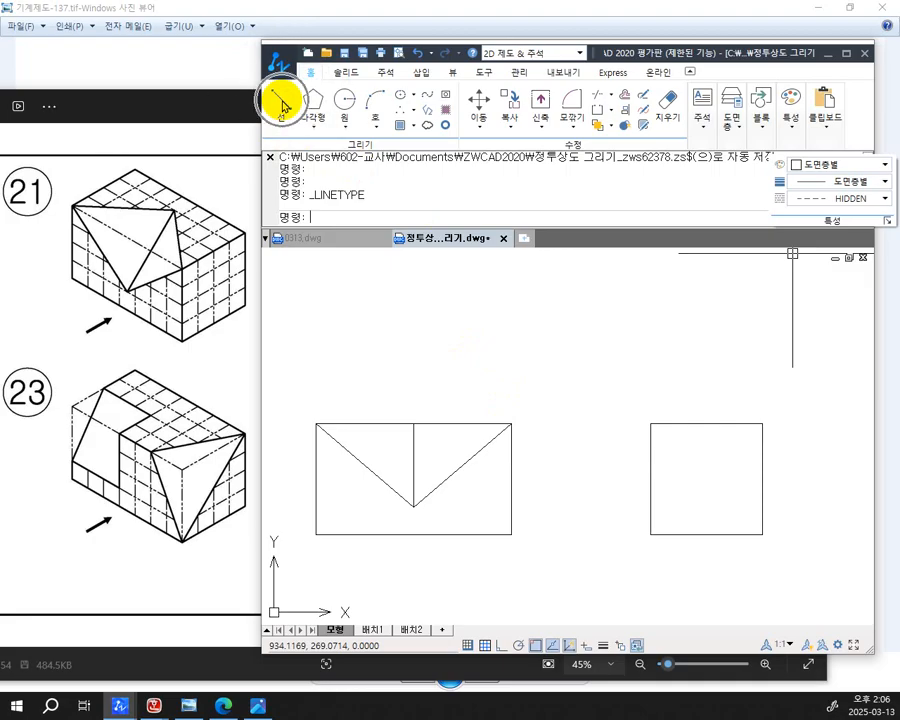
pyautogui.click(283, 103)
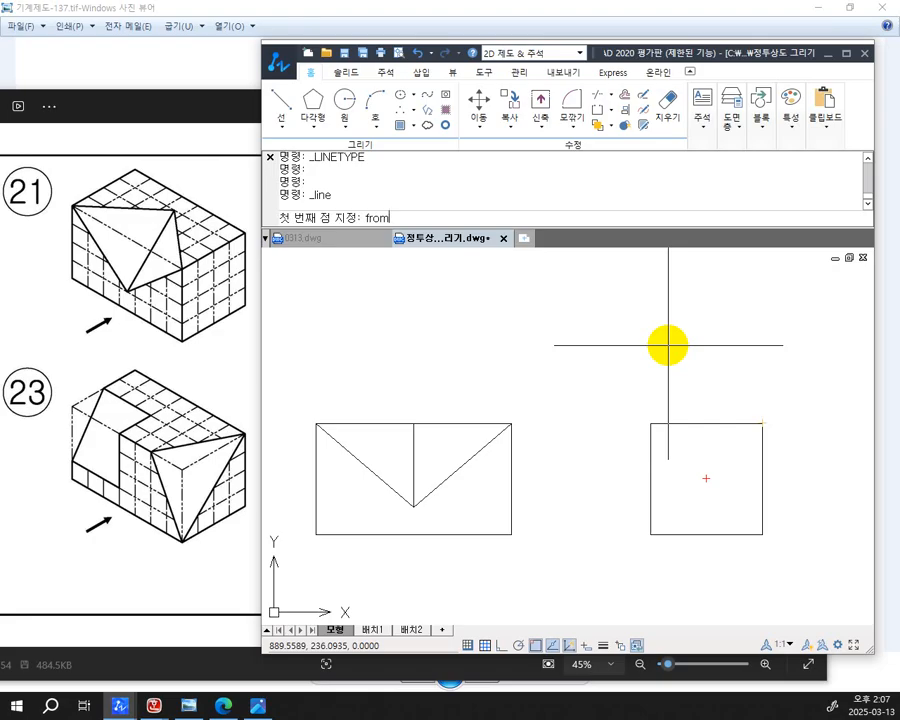
pyautogui.press('Return')
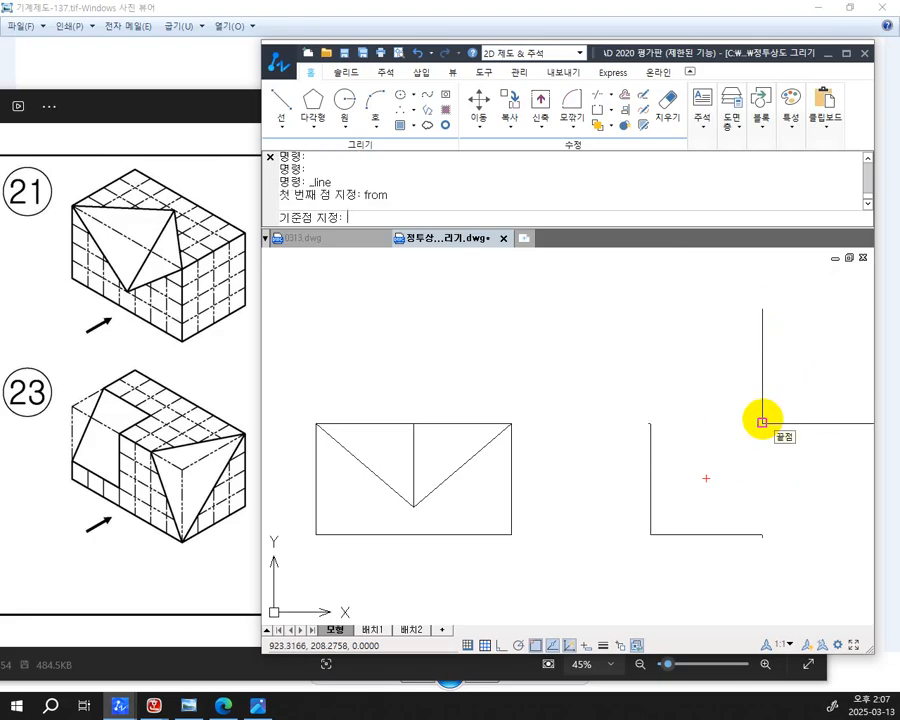
pyautogui.click(762, 422)
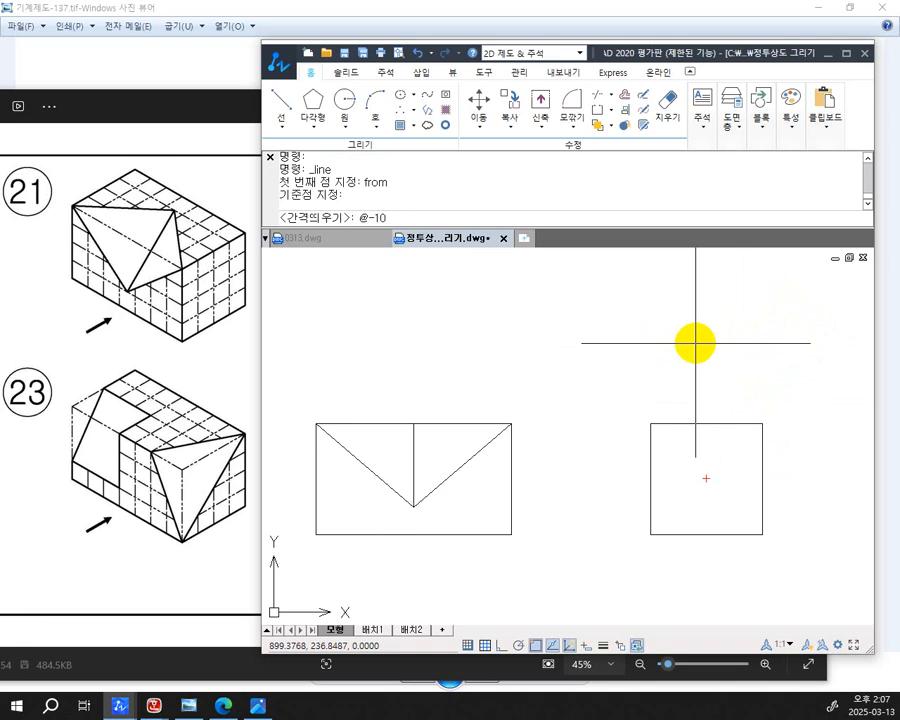
pyautogui.press('Return')
pyautogui.press('Return')
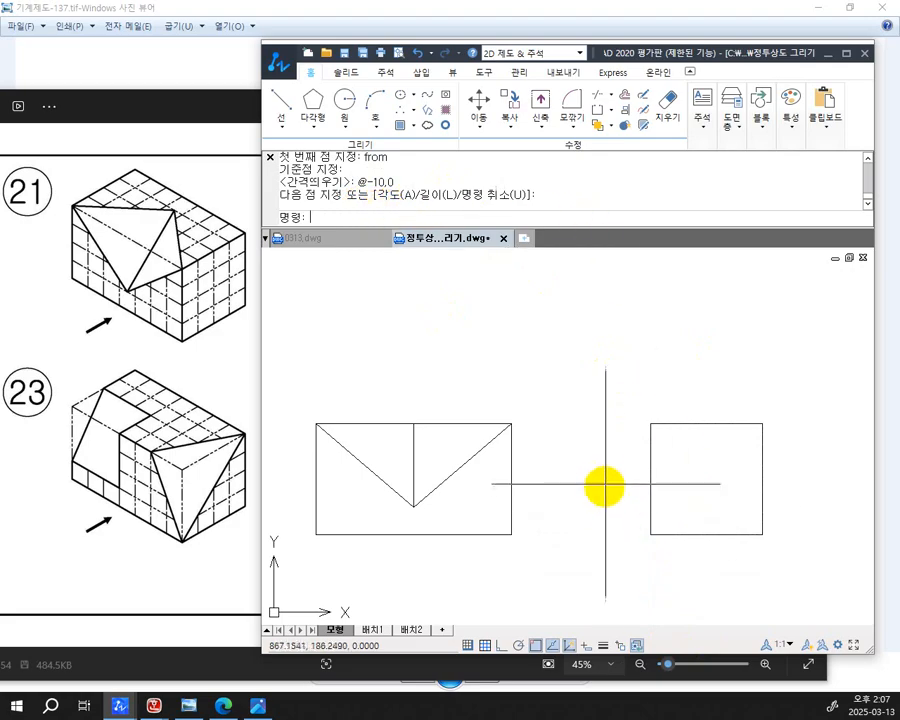
# Step: Start a line at relative offset -10,0 from the side view rectangle's upper-right corner
pyautogui.write('L')
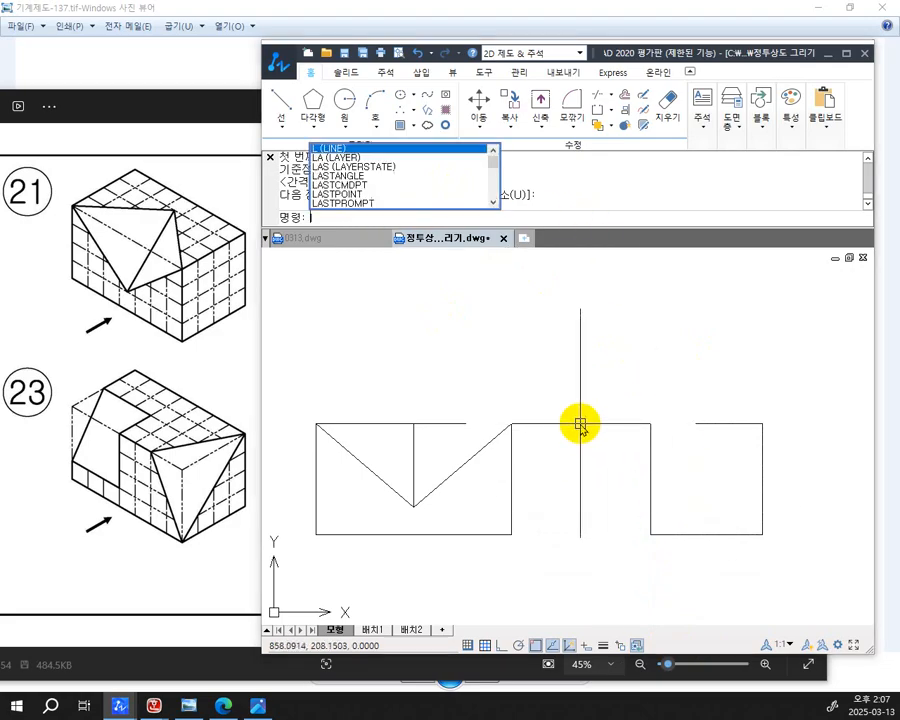
pyautogui.press('Return')
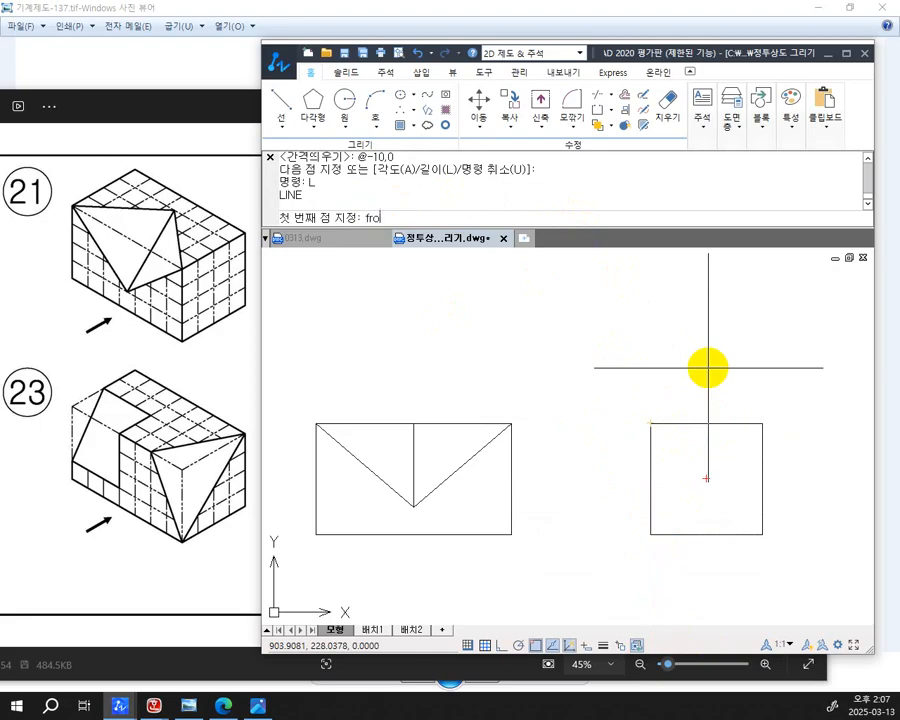
pyautogui.press('Return')
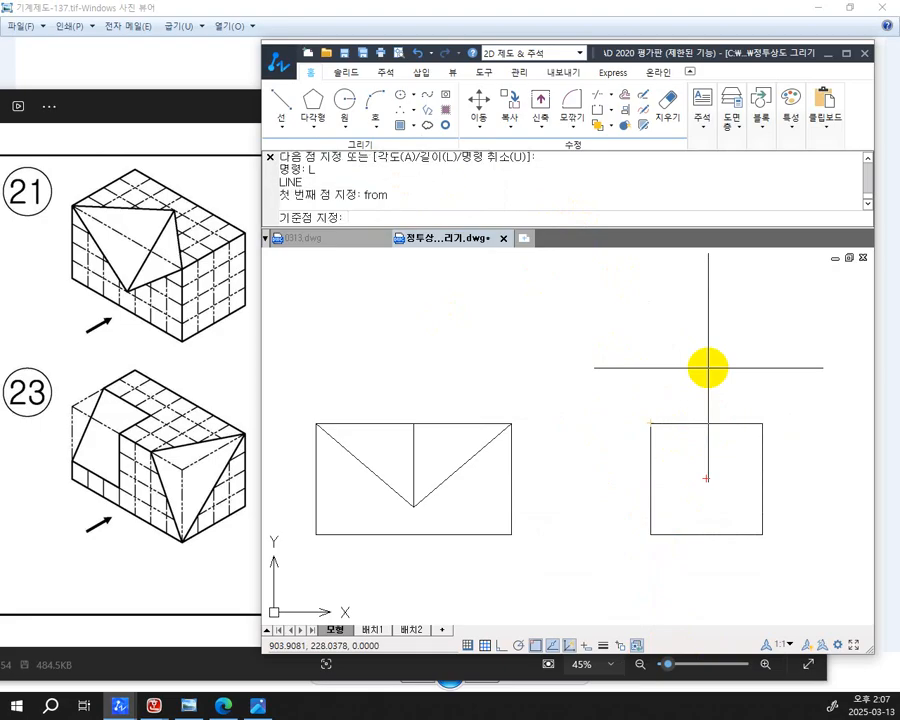
pyautogui.click(762, 424)
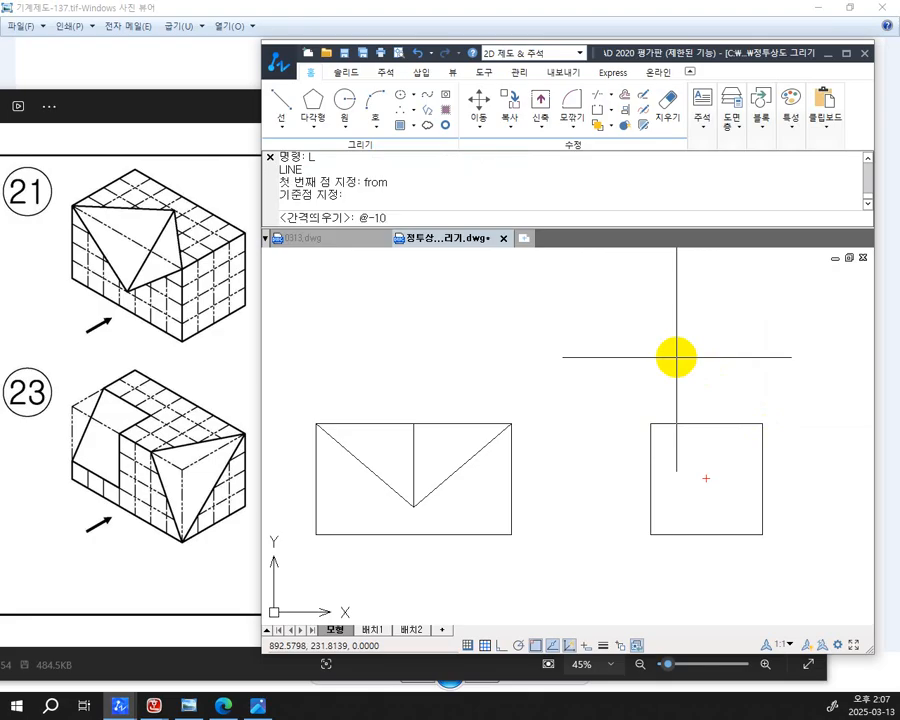
pyautogui.write('@-10,0')
pyautogui.press('Return')
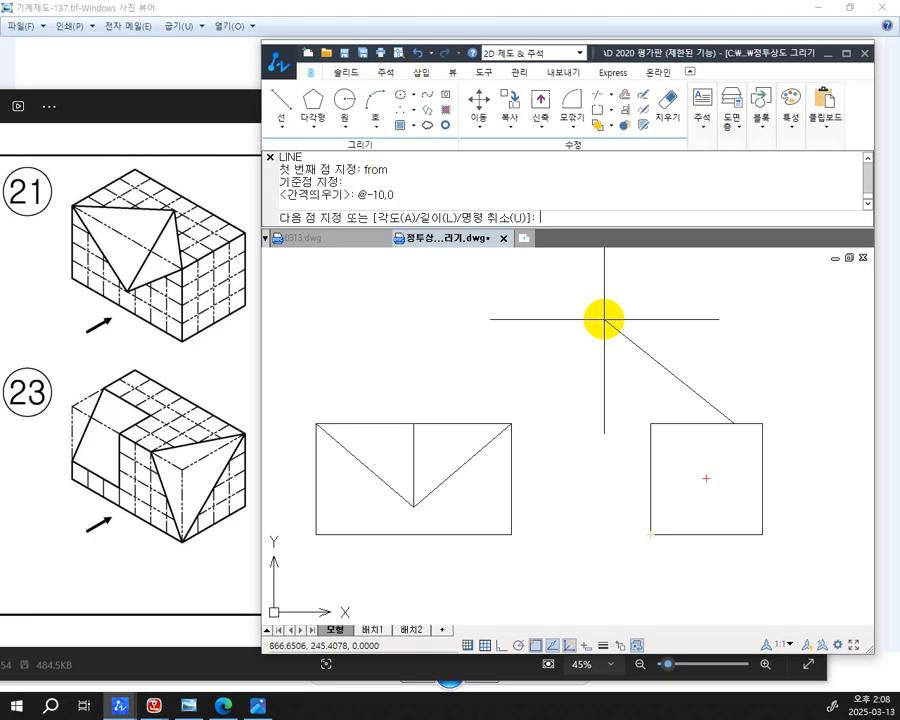
# Step: Switch to the K-Screen Pen and handwrite ".x" and ".y" in green freehand above the front view
pyautogui.hotkey('ctrl', 'F12')
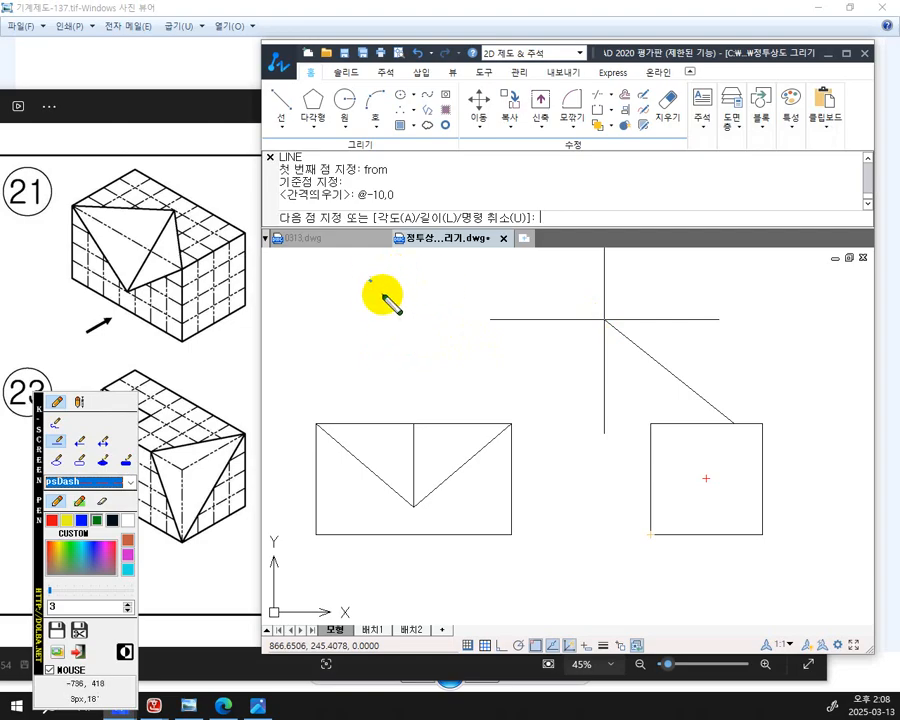
pyautogui.click(59, 424)
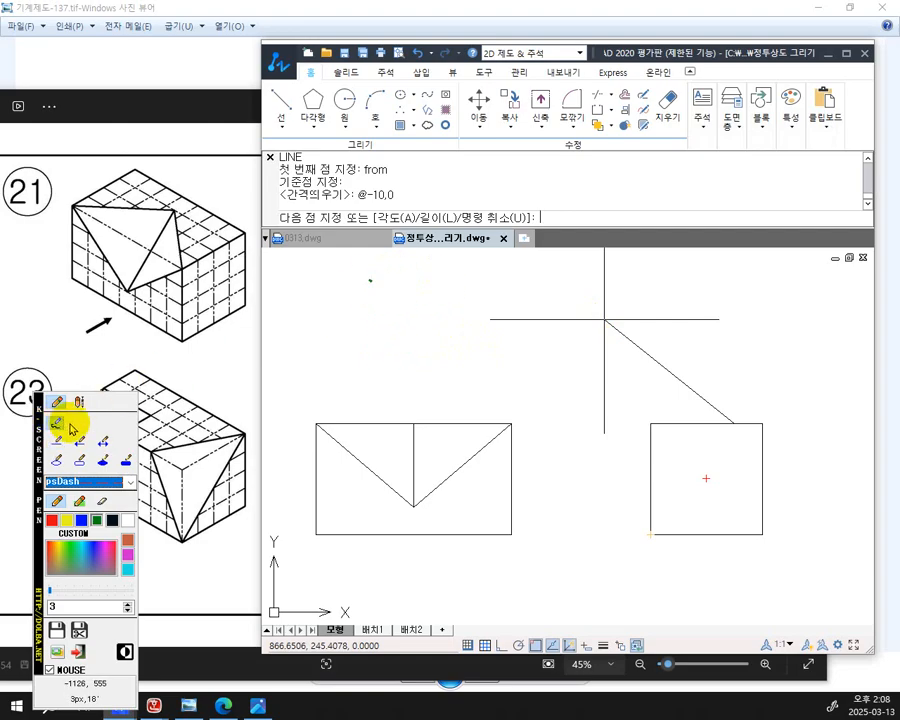
pyautogui.moveTo(366, 286)
pyautogui.mouseDown()
pyautogui.moveTo(388, 271)
pyautogui.moveTo(404, 289)
pyautogui.moveTo(375, 301)
pyautogui.mouseUp()
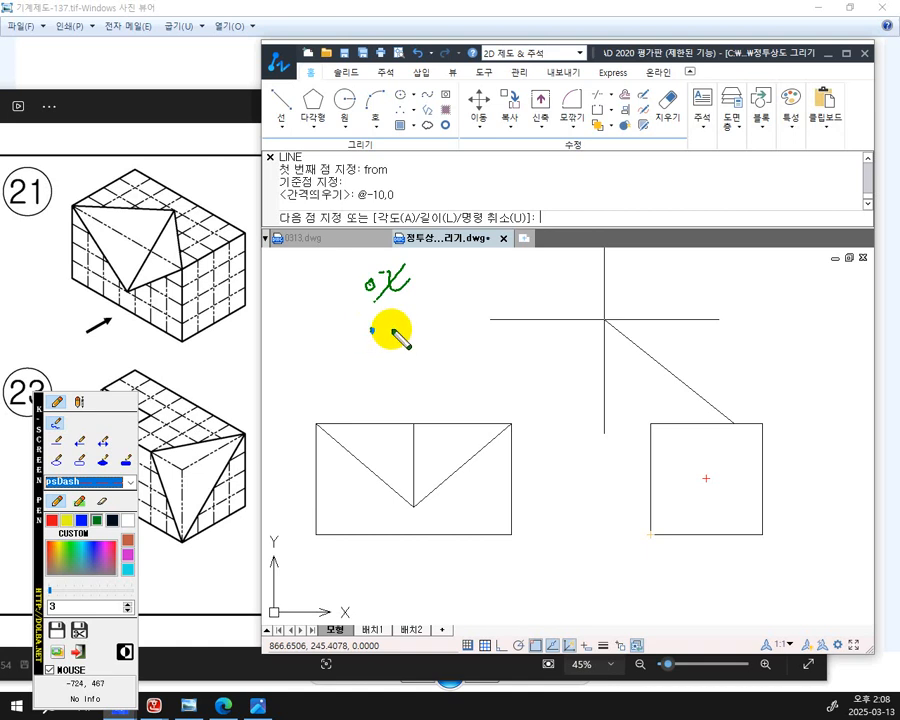
pyautogui.moveTo(389, 328)
pyautogui.mouseDown()
pyautogui.moveTo(397, 318)
pyautogui.moveTo(369, 354)
pyautogui.mouseUp()
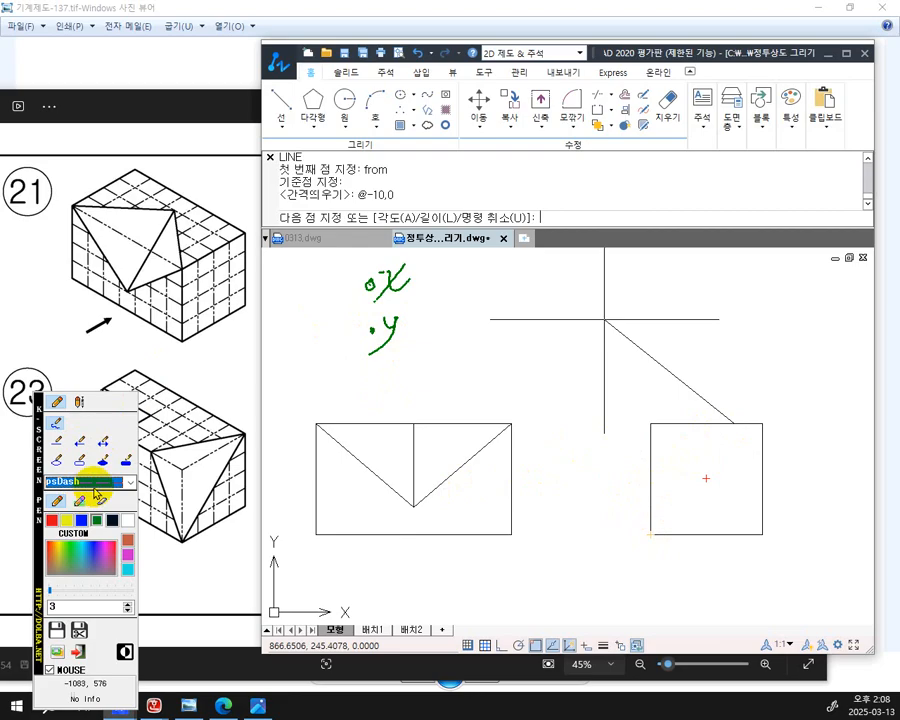
# Step: Sketch a green dashed line from the hidden line's start to the side view's left edge and circle its lower end in red
pyautogui.click(57, 440)
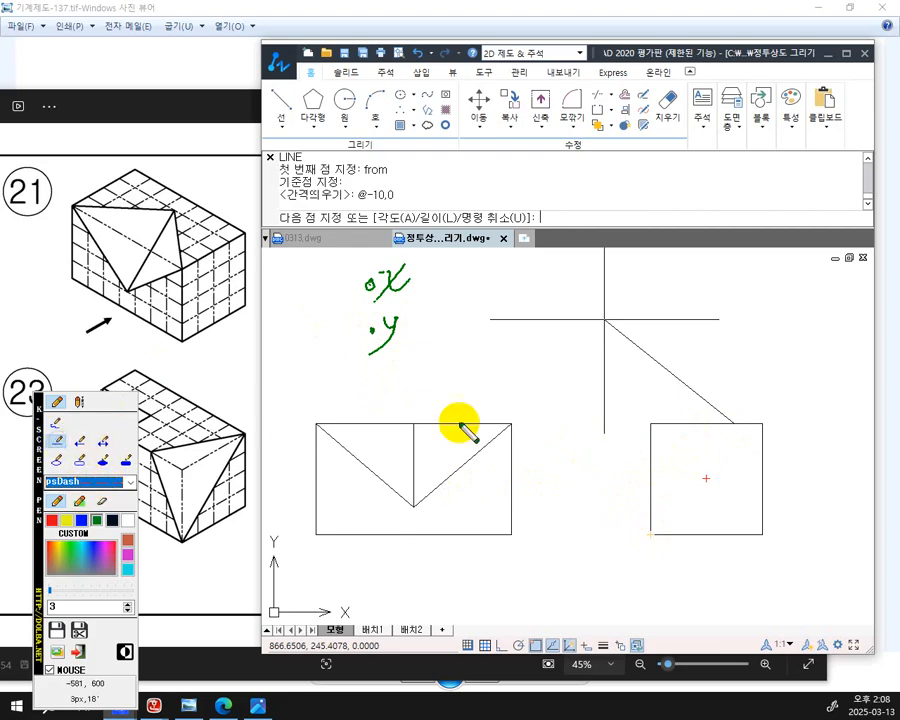
pyautogui.moveTo(734, 424); pyautogui.dragTo(652, 510)
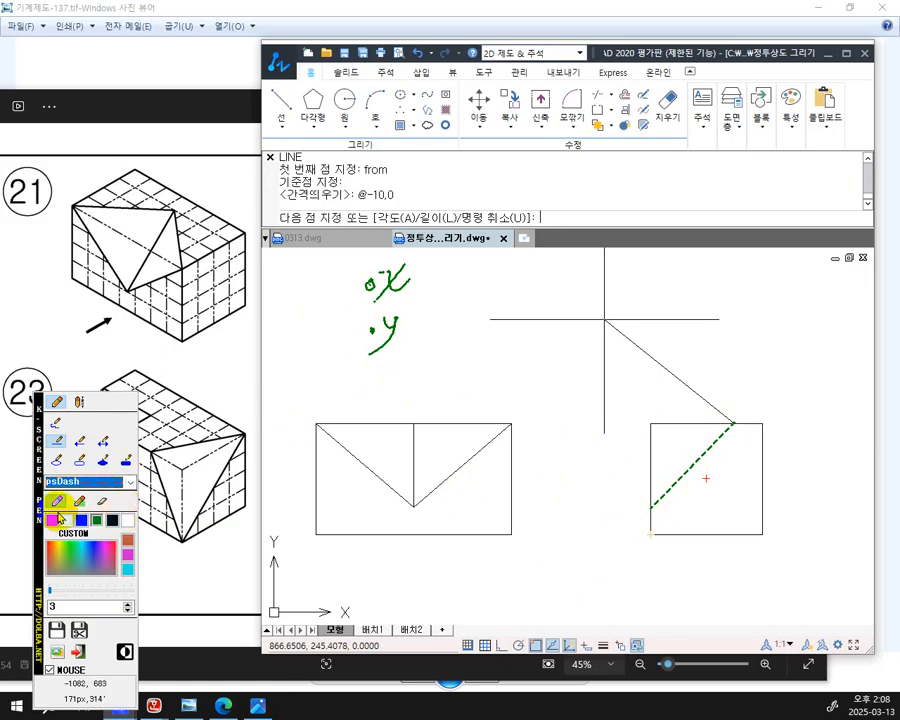
pyautogui.click(56, 428)
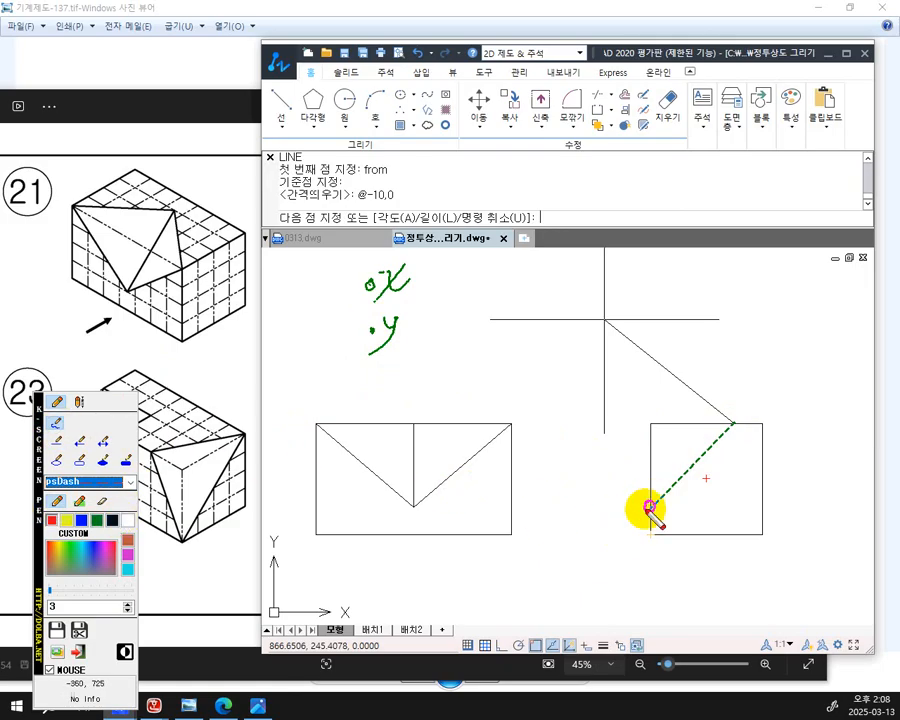
pyautogui.moveTo(651, 504); pyautogui.dragTo(650, 506)
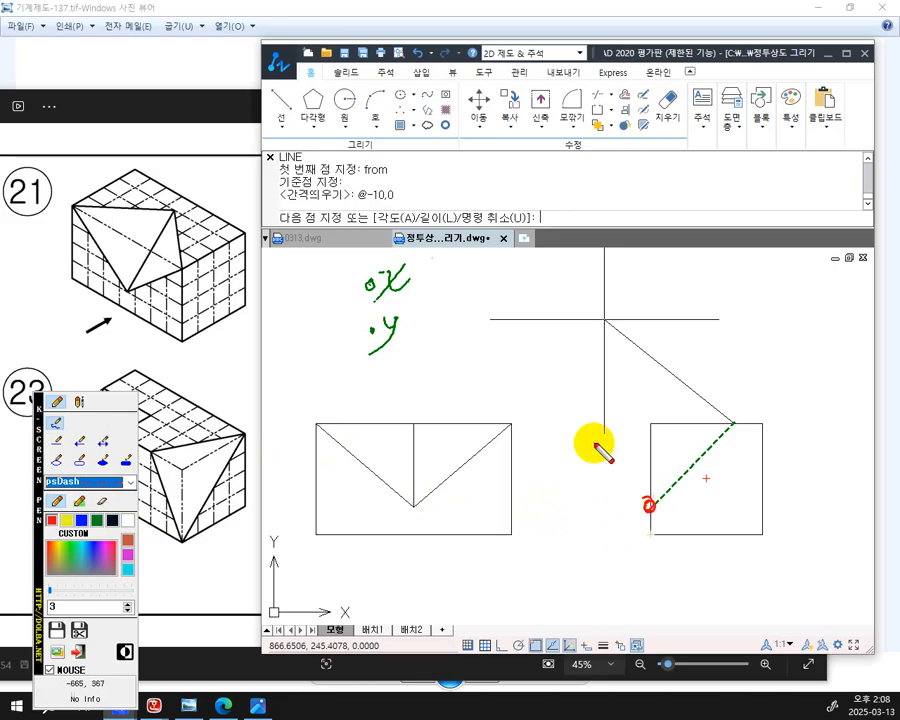
# Step: Underline ".x" in red, then handwrite "수평, 수직" beside ".x" and "수직" beside ".y"
pyautogui.moveTo(356, 301); pyautogui.dragTo(436, 304)
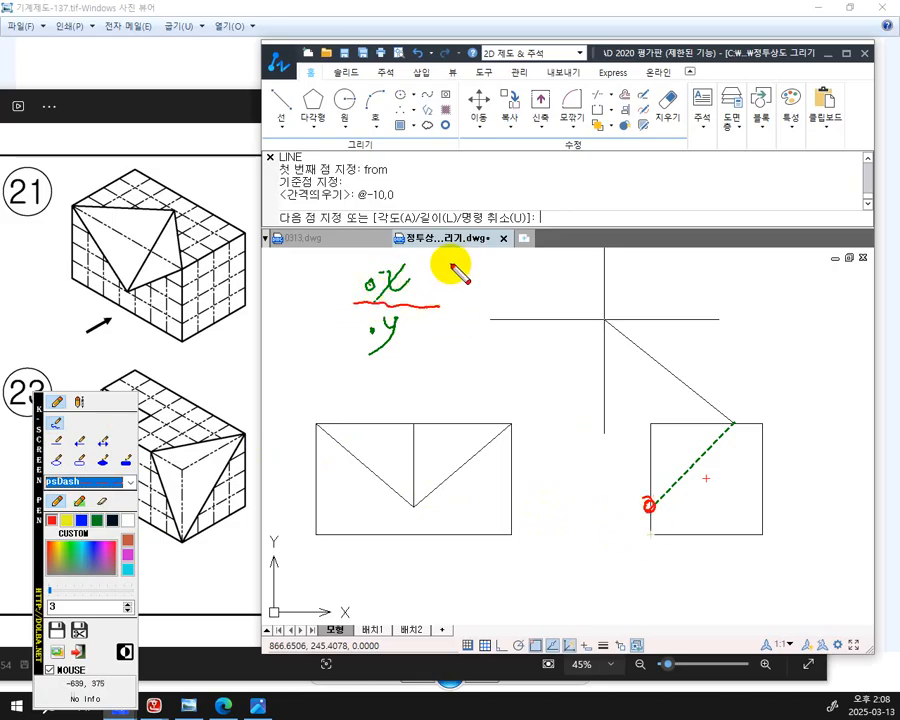
pyautogui.moveTo(449, 266)
pyautogui.mouseDown()
pyautogui.moveTo(452, 297)
pyautogui.moveTo(466, 277)
pyautogui.moveTo(488, 292)
pyautogui.moveTo(502, 283)
pyautogui.moveTo(496, 296)
pyautogui.moveTo(527, 268)
pyautogui.moveTo(522, 300)
pyautogui.moveTo(542, 263)
pyautogui.moveTo(549, 282)
pyautogui.mouseUp()
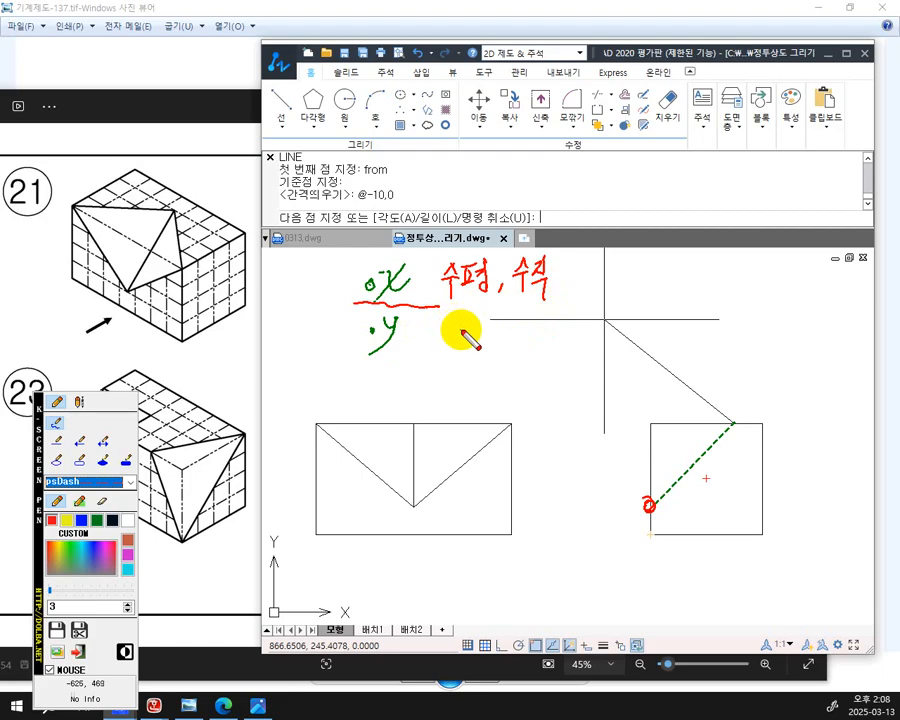
pyautogui.moveTo(457, 323)
pyautogui.mouseDown()
pyautogui.moveTo(449, 336)
pyautogui.moveTo(461, 338)
pyautogui.mouseUp()
pyautogui.moveTo(455, 340); pyautogui.dragTo(455, 355)
pyautogui.moveTo(463, 326)
pyautogui.mouseDown()
pyautogui.moveTo(472, 325)
pyautogui.moveTo(463, 338)
pyautogui.mouseUp()
pyautogui.moveTo(468, 331); pyautogui.dragTo(478, 339)
pyautogui.moveTo(465, 344); pyautogui.dragTo(479, 357)
pyautogui.click(492, 349)
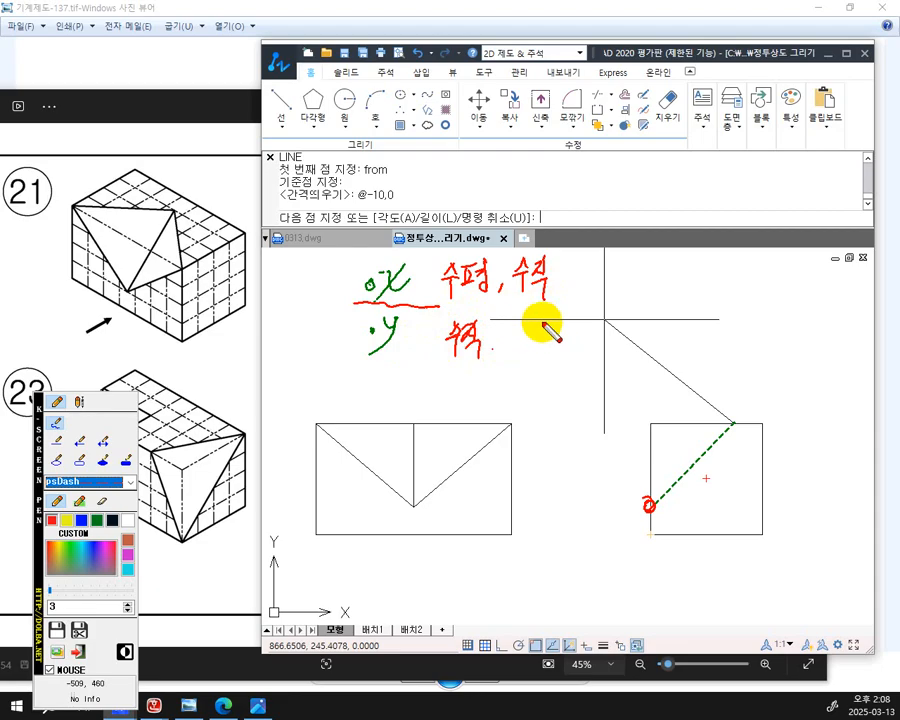
# Step: Handwrite "수평" in red beside ".y", then add a black check mark at ".x" and circle the side view's lower-left corner
pyautogui.moveTo(524, 331)
pyautogui.mouseDown()
pyautogui.moveTo(521, 323)
pyautogui.moveTo(526, 338)
pyautogui.moveTo(556, 315)
pyautogui.moveTo(542, 355)
pyautogui.moveTo(562, 327)
pyautogui.moveTo(572, 356)
pyautogui.mouseUp()
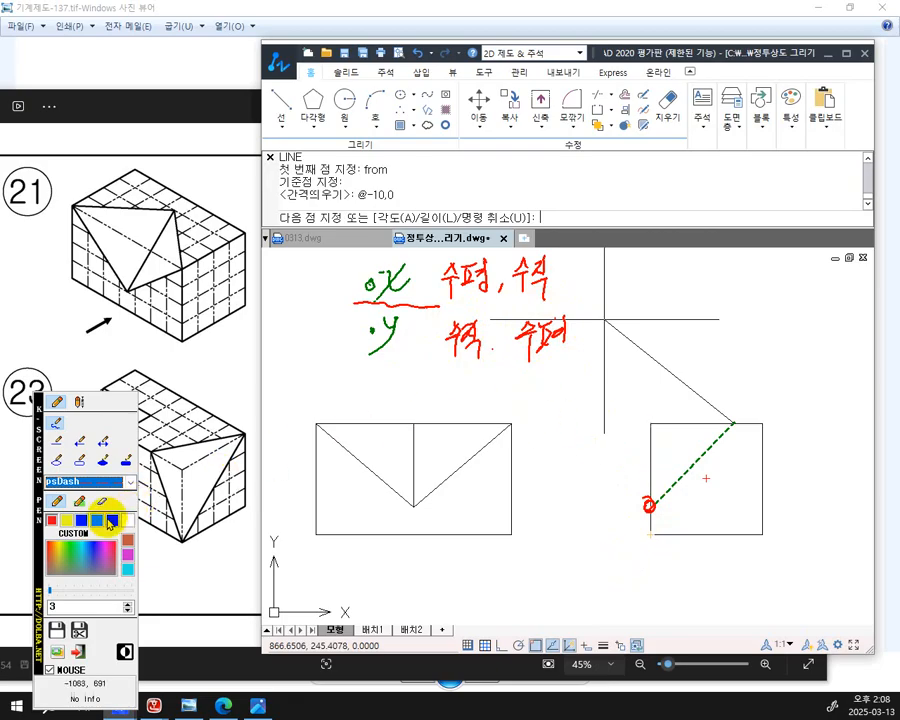
pyautogui.click(112, 521)
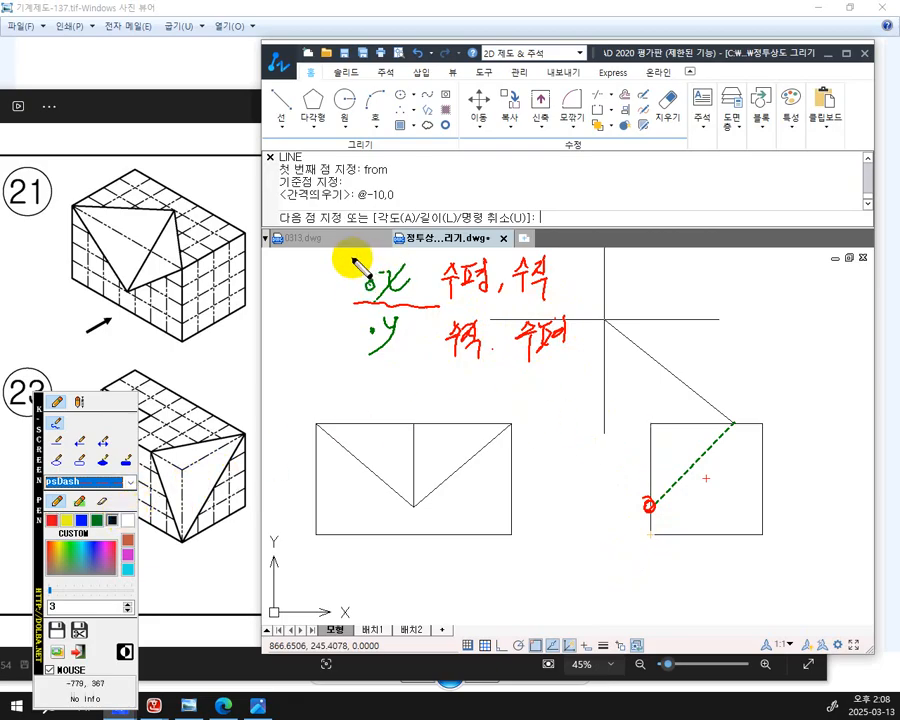
pyautogui.moveTo(353, 258); pyautogui.dragTo(367, 258)
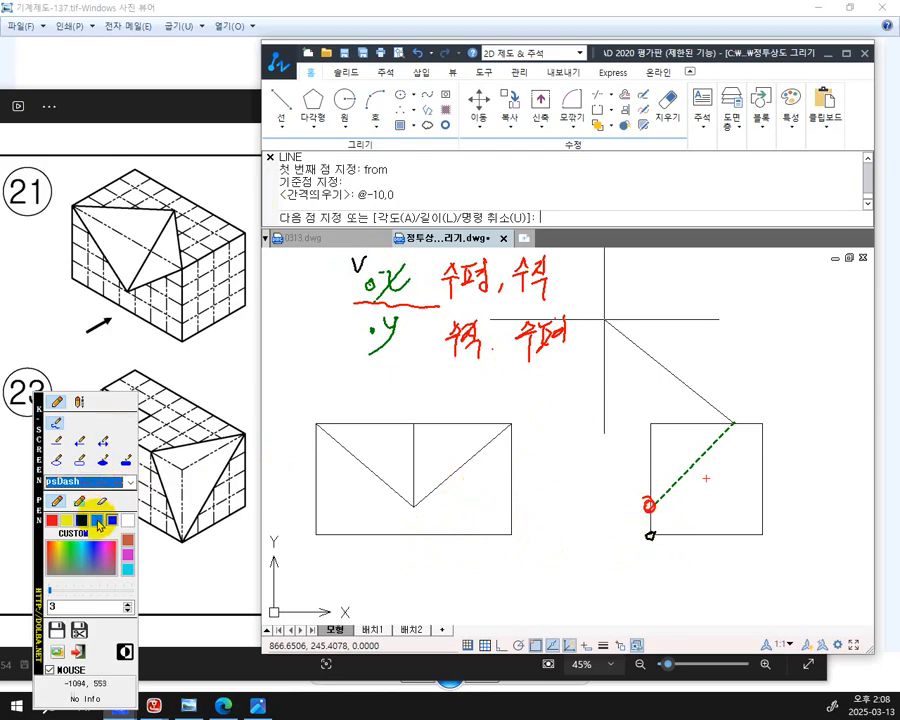
# Step: Draw magenta dashed arrows to the circled point from the side view's lower-left corner and from the front view's V vertex
pyautogui.click(79, 440)
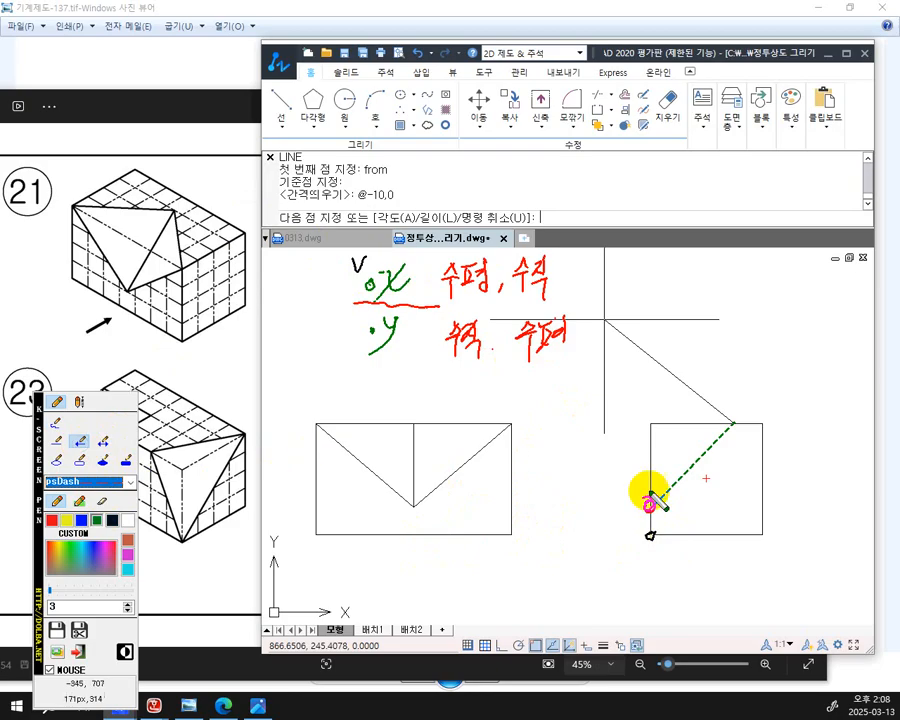
pyautogui.moveTo(650, 532); pyautogui.dragTo(649, 512)
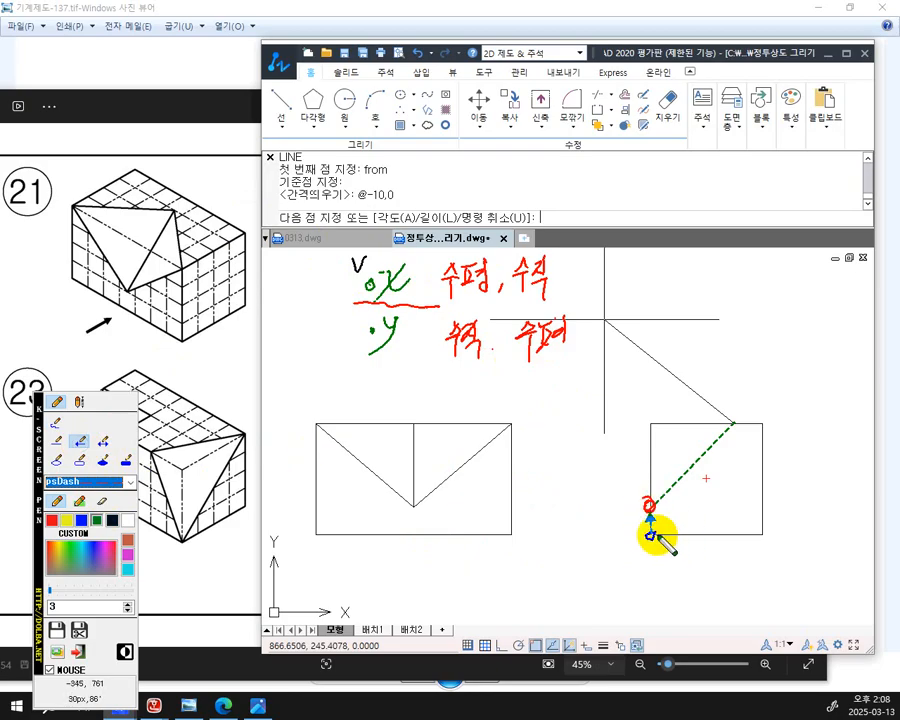
pyautogui.hotkey('ctrl', 'z')
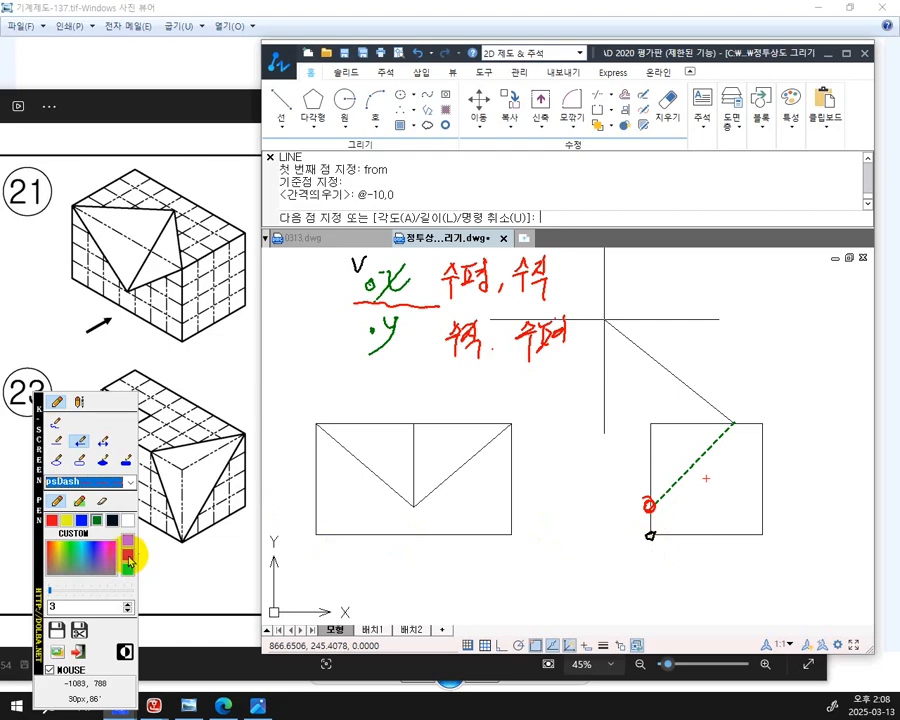
pyautogui.click(134, 552)
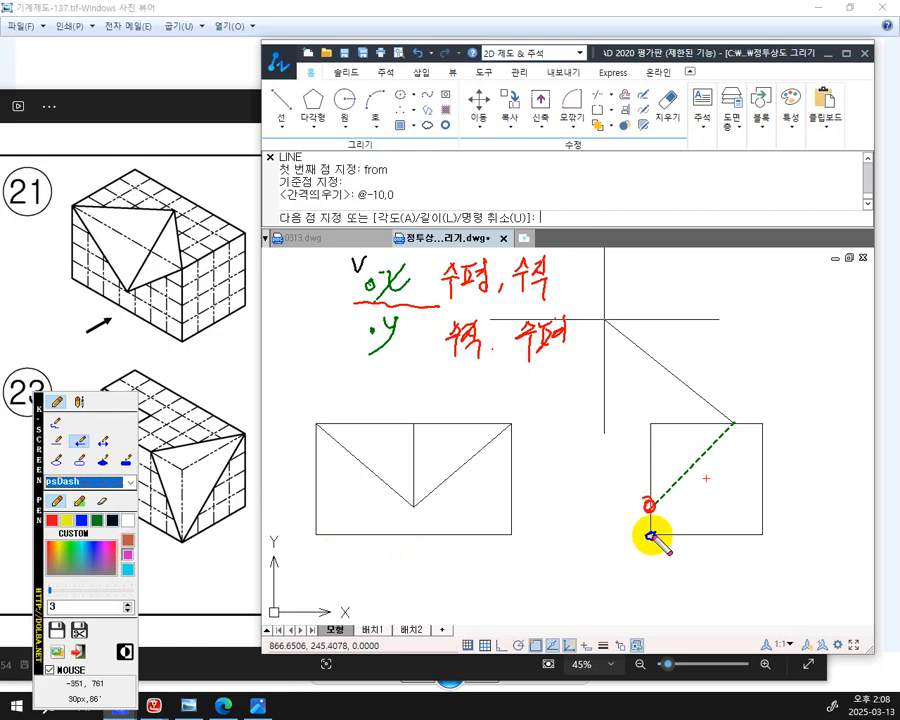
pyautogui.moveTo(648, 503)
pyautogui.mouseDown()
pyautogui.moveTo(650, 524)
pyautogui.moveTo(650, 513)
pyautogui.mouseUp()
pyautogui.moveTo(410, 504)
pyautogui.mouseDown()
pyautogui.moveTo(599, 514)
pyautogui.moveTo(648, 507)
pyautogui.mouseUp()
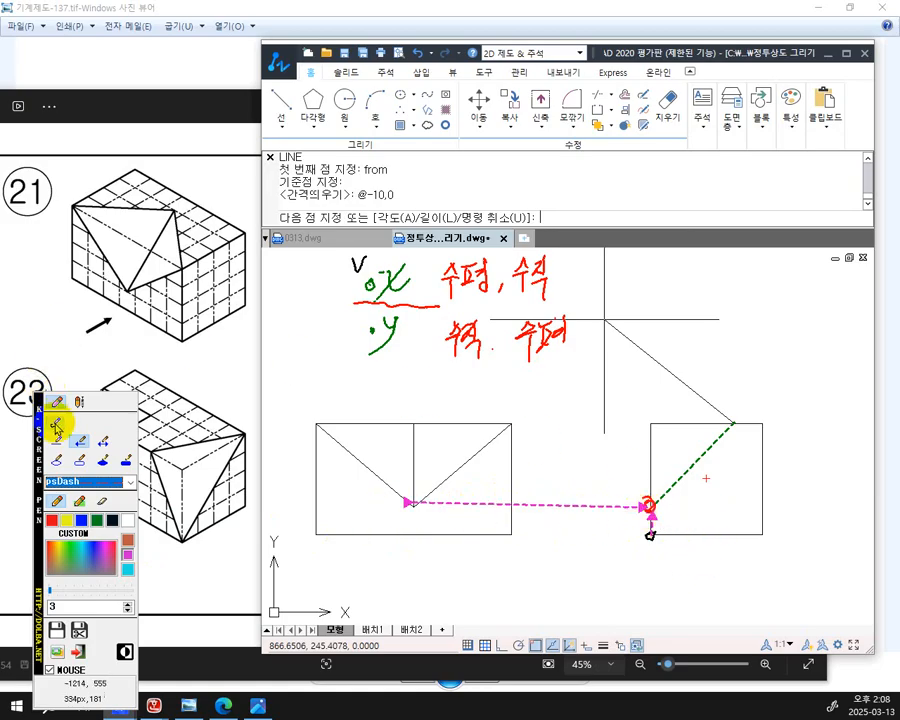
# Step: Mark both reference points with black dots, underline ".y", and sketch freehand black arrows pointing up and right near the front view
pyautogui.click(98, 520)
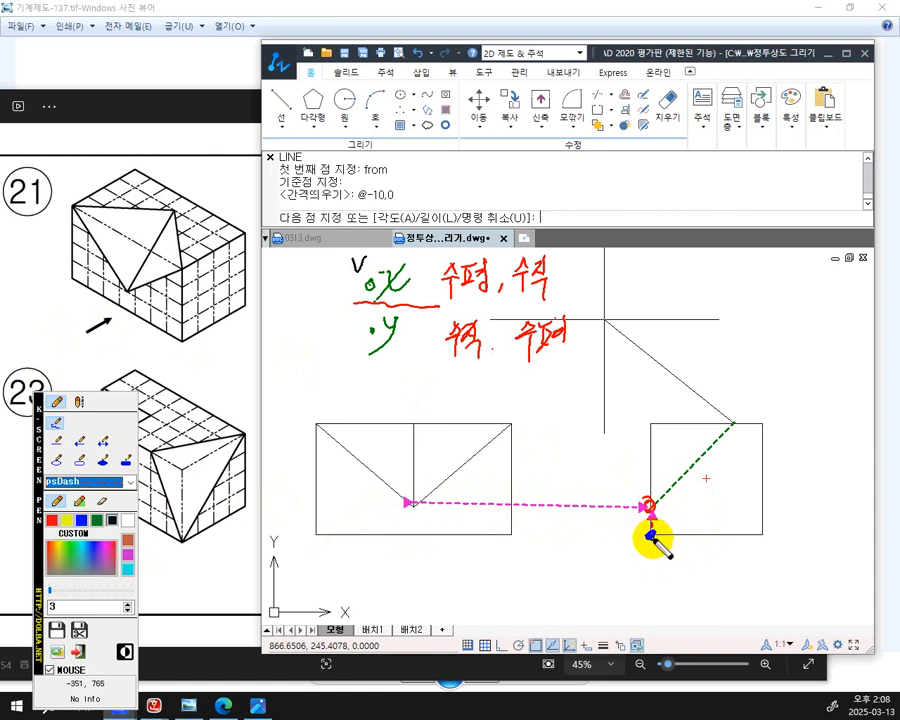
pyautogui.click(414, 502)
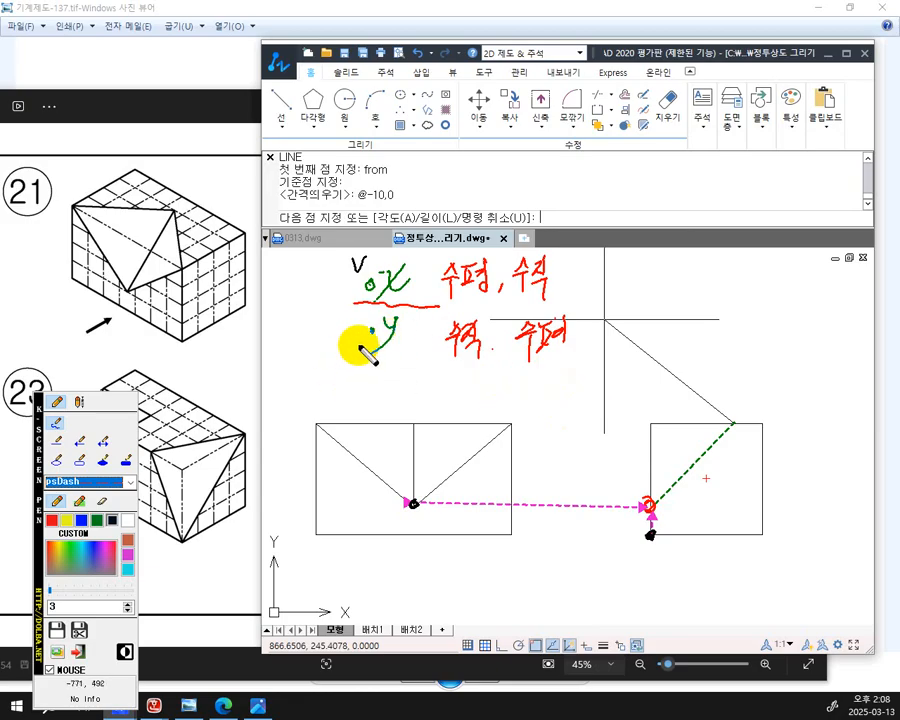
pyautogui.moveTo(358, 346); pyautogui.dragTo(400, 351)
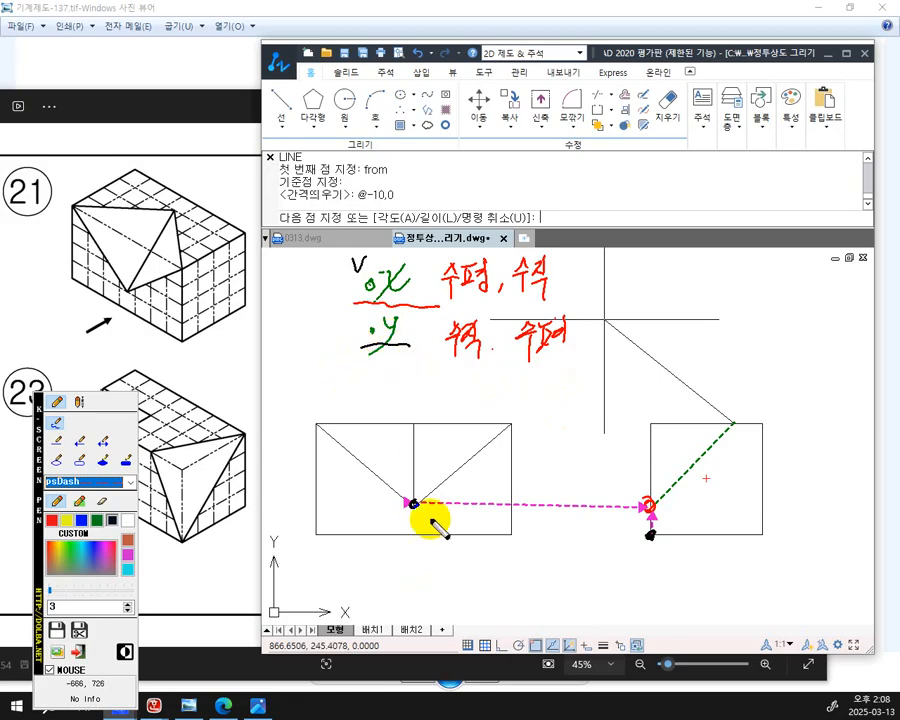
pyautogui.moveTo(462, 550); pyautogui.dragTo(466, 498)
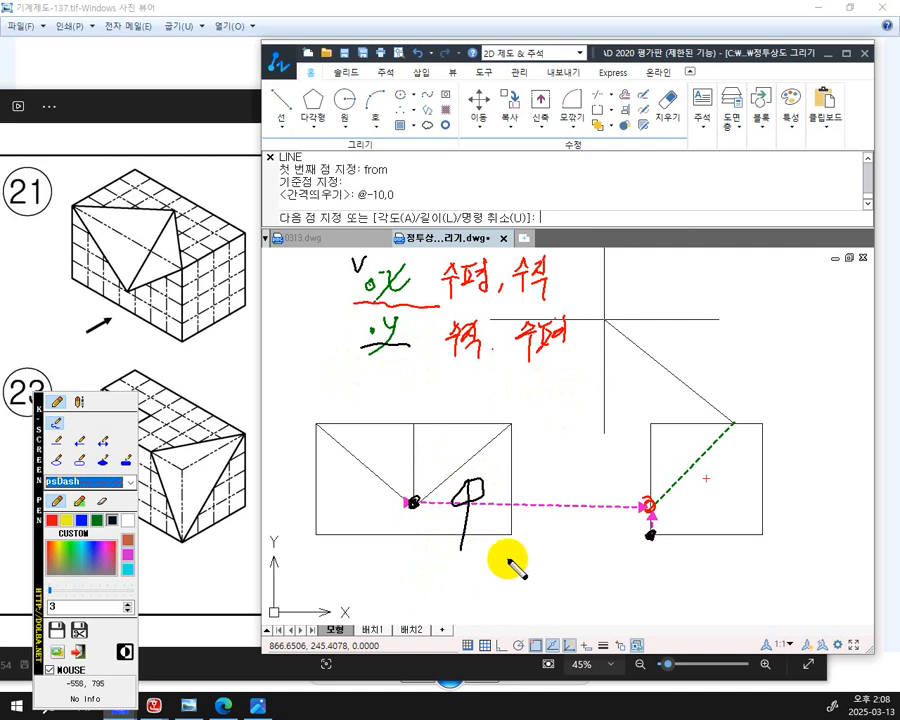
pyautogui.moveTo(510, 560)
pyautogui.mouseDown()
pyautogui.moveTo(597, 555)
pyautogui.moveTo(628, 568)
pyautogui.mouseUp()
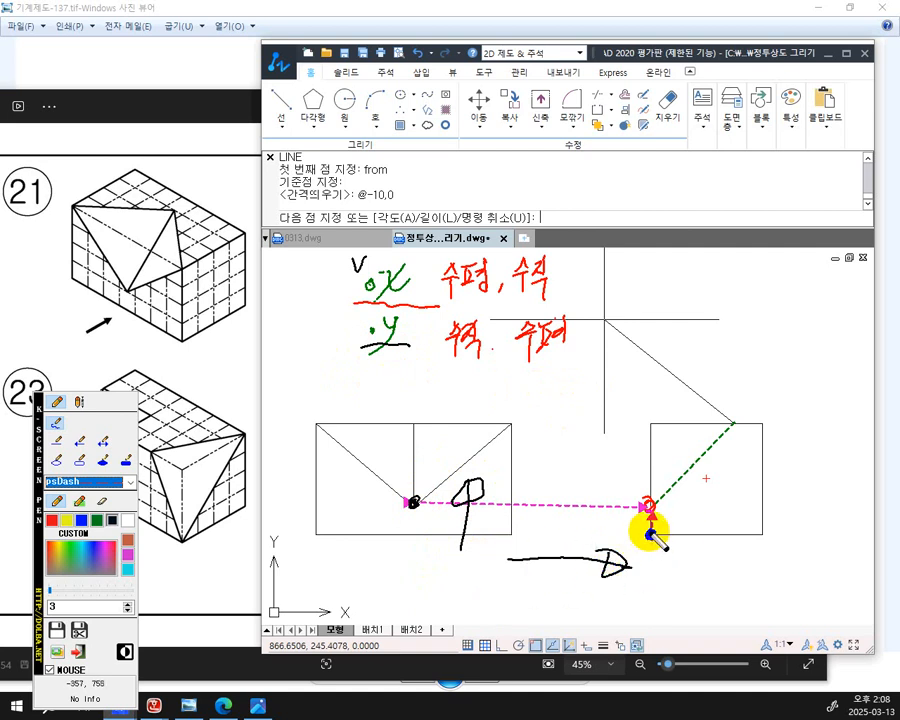
pyautogui.click(651, 535)
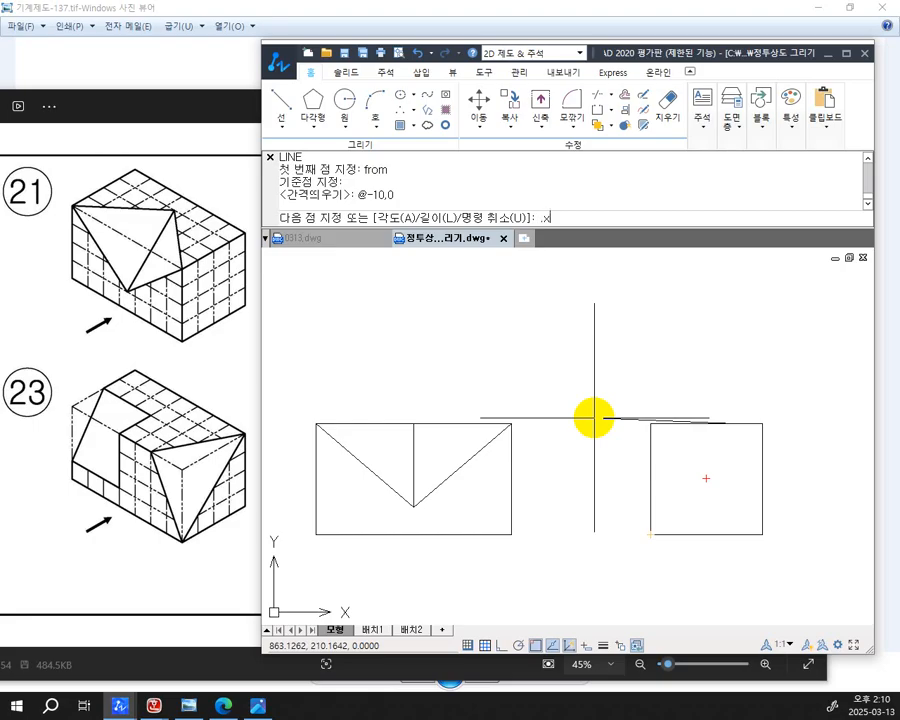
# Step: Finish the hidden line with the .x filter, taking X from the side view's upper-left corner and YZ from the front view's V vertex
pyautogui.press('Return')
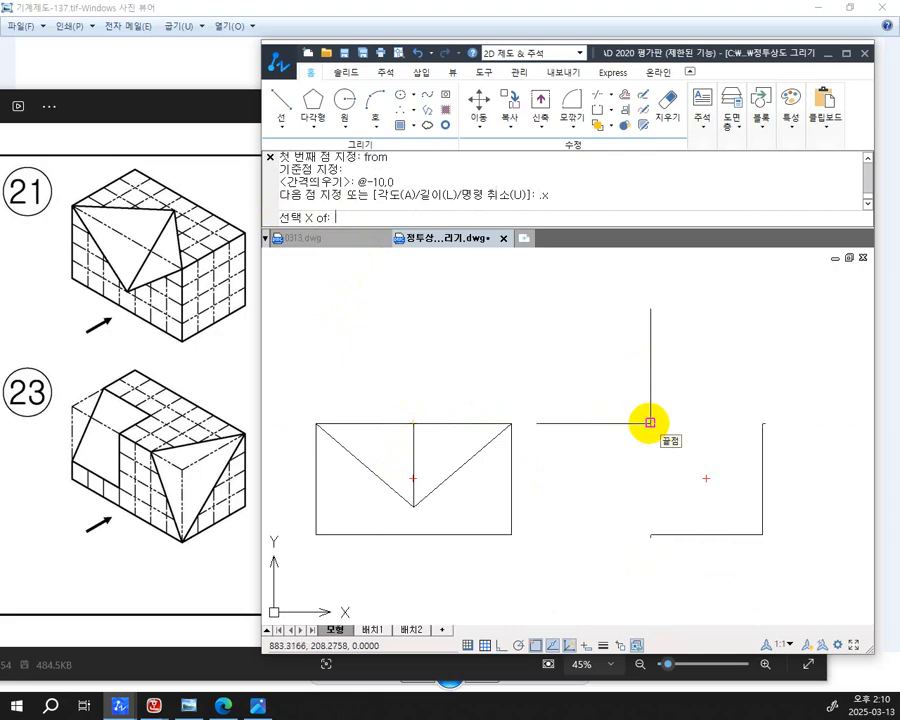
pyautogui.click(650, 422)
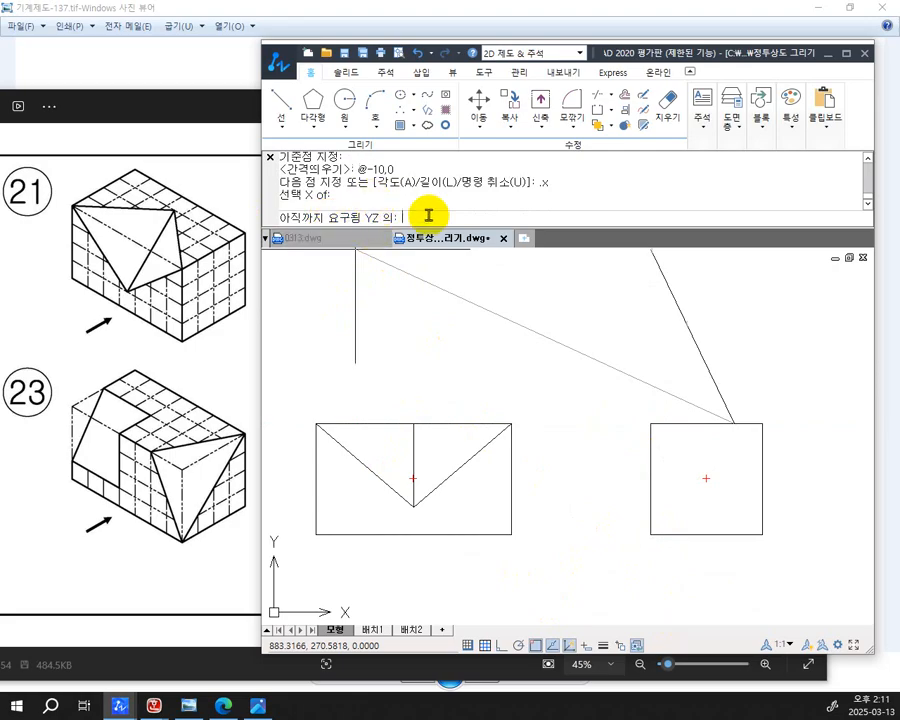
pyautogui.click(413, 506)
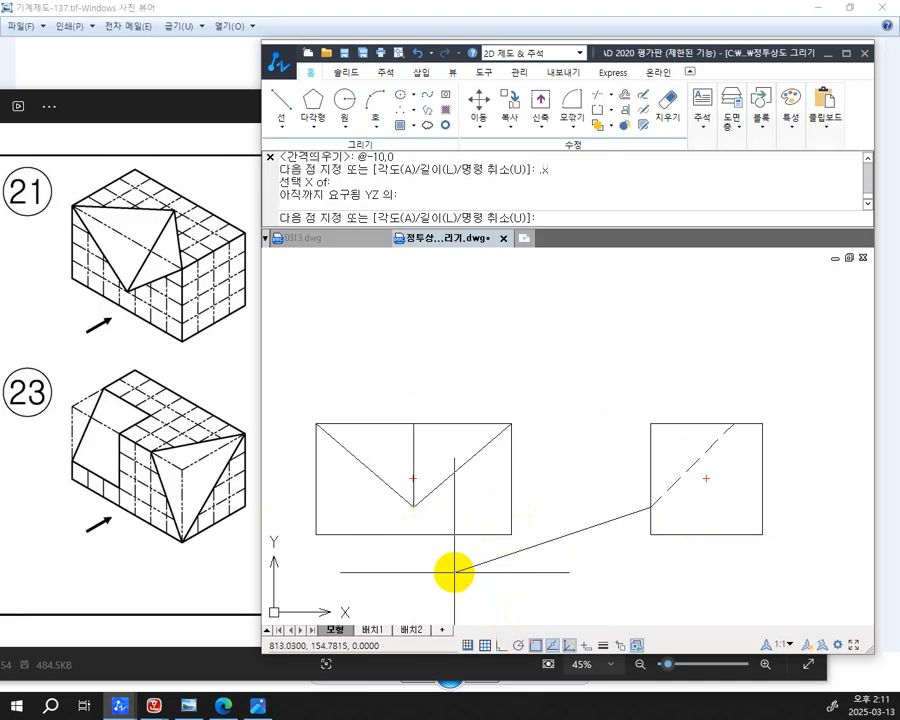
pyautogui.press('Return')
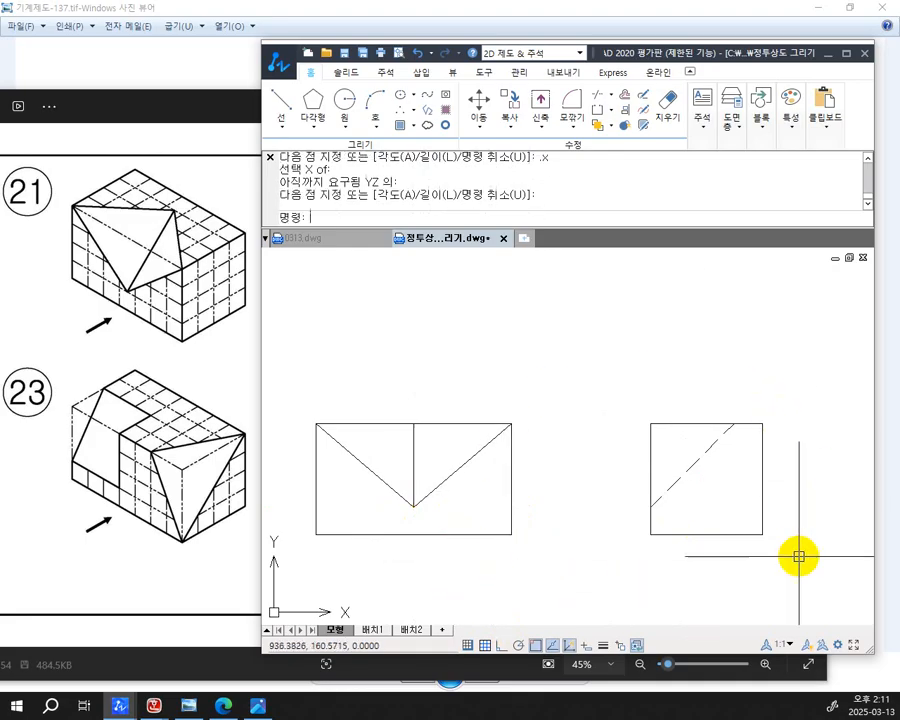
# Step: Reopen the K-Screen Pen and sketch a green downward arrow above the figure 21 block
pyautogui.moveTo(602, 492); pyautogui.dragTo(626, 517, button='middle')
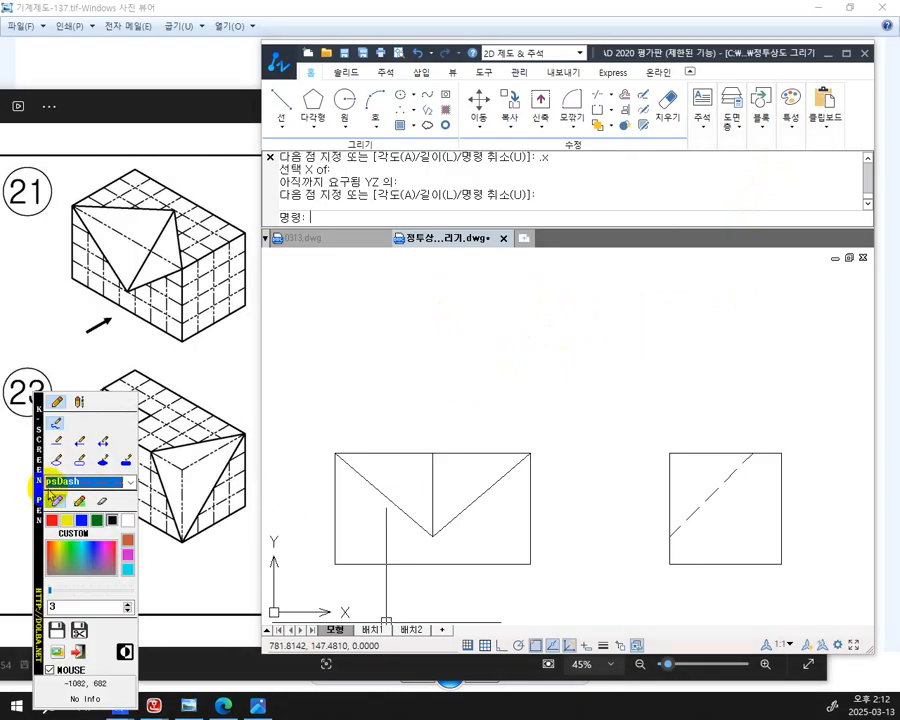
pyautogui.moveTo(44, 505)
pyautogui.mouseDown()
pyautogui.moveTo(205, 485)
pyautogui.moveTo(590, 464)
pyautogui.mouseUp()
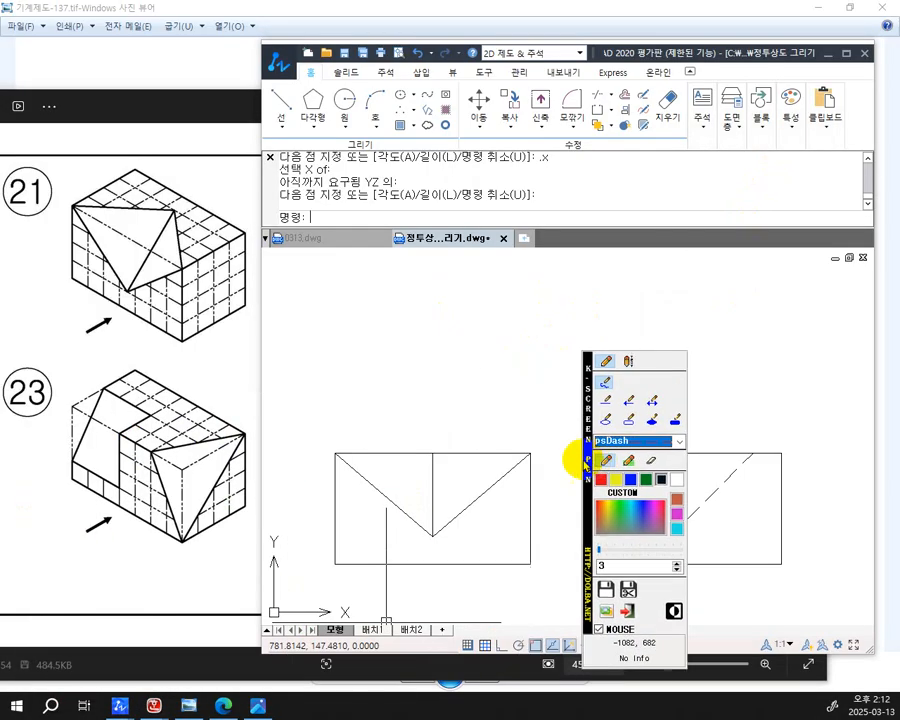
pyautogui.moveTo(169, 125)
pyautogui.mouseDown()
pyautogui.moveTo(175, 185)
pyautogui.moveTo(170, 168)
pyautogui.mouseUp()
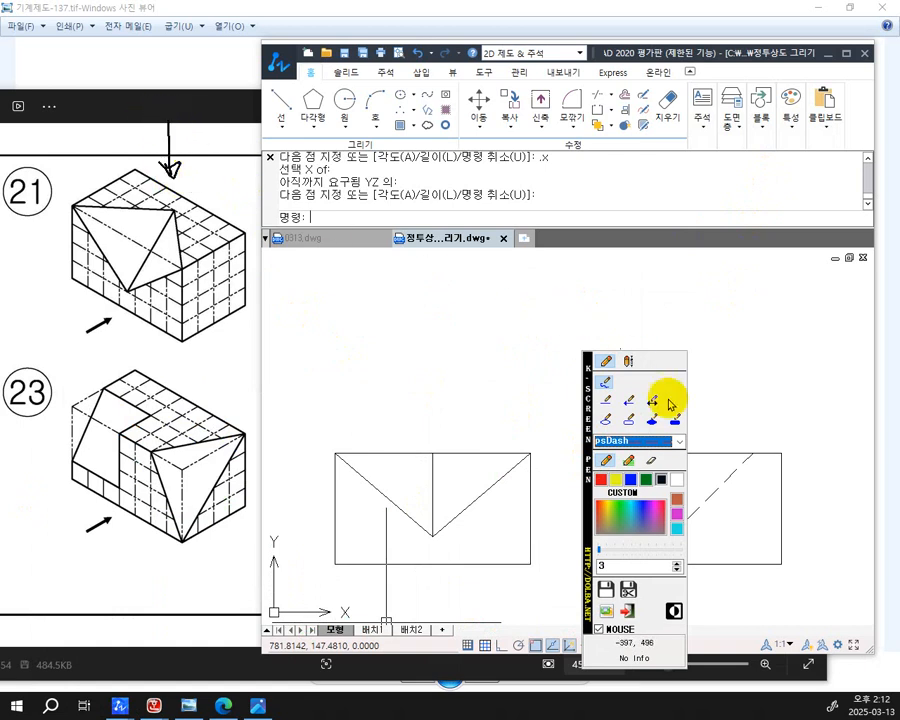
pyautogui.click(647, 482)
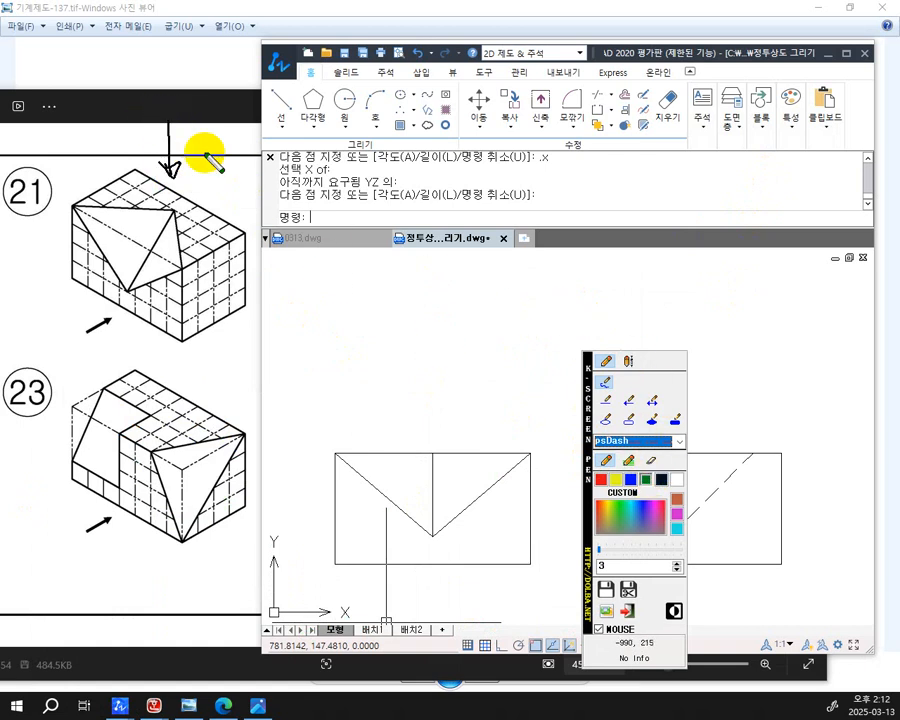
pyautogui.rightClick(188, 144)
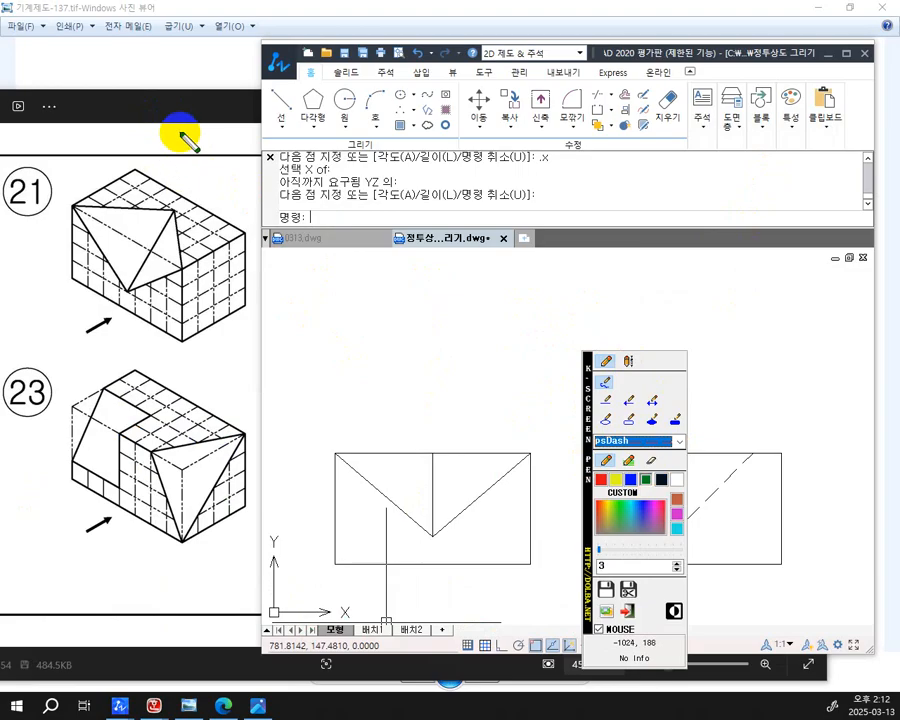
pyautogui.moveTo(174, 124); pyautogui.dragTo(177, 174)
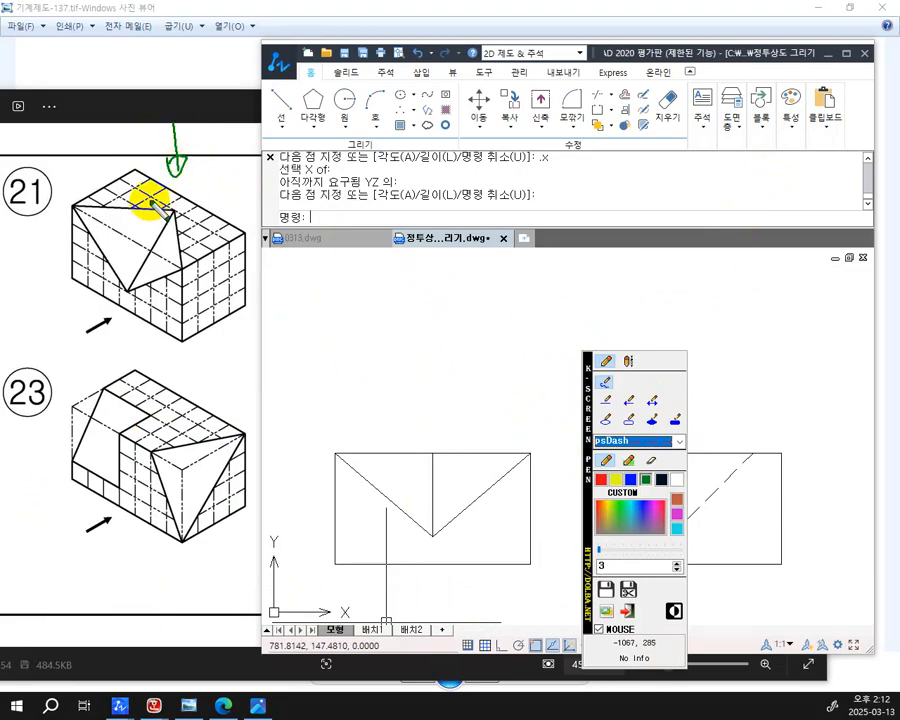
# Step: Hatch the remaining top face of the figure 21 block with green freehand strokes
pyautogui.moveTo(106, 185)
pyautogui.mouseDown()
pyautogui.moveTo(97, 205)
pyautogui.moveTo(115, 204)
pyautogui.mouseUp()
pyautogui.moveTo(138, 175)
pyautogui.mouseDown()
pyautogui.moveTo(127, 202)
pyautogui.moveTo(147, 193)
pyautogui.moveTo(137, 204)
pyautogui.mouseUp()
pyautogui.moveTo(159, 179)
pyautogui.mouseDown()
pyautogui.moveTo(149, 206)
pyautogui.moveTo(178, 221)
pyautogui.moveTo(194, 261)
pyautogui.mouseUp()
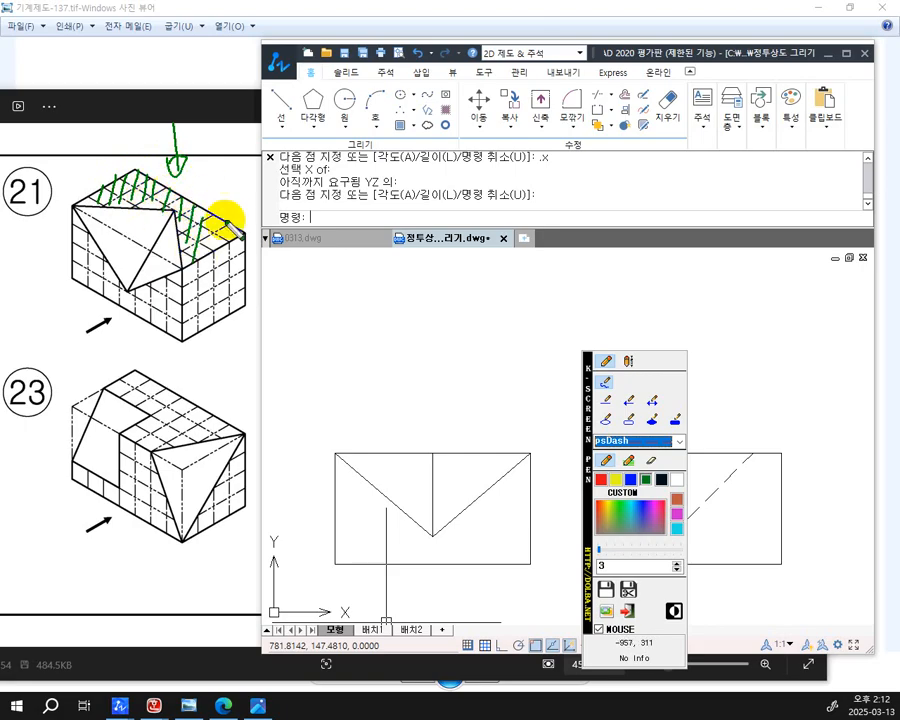
pyautogui.moveTo(217, 215); pyautogui.dragTo(206, 248)
pyautogui.moveTo(228, 223); pyautogui.dragTo(219, 252)
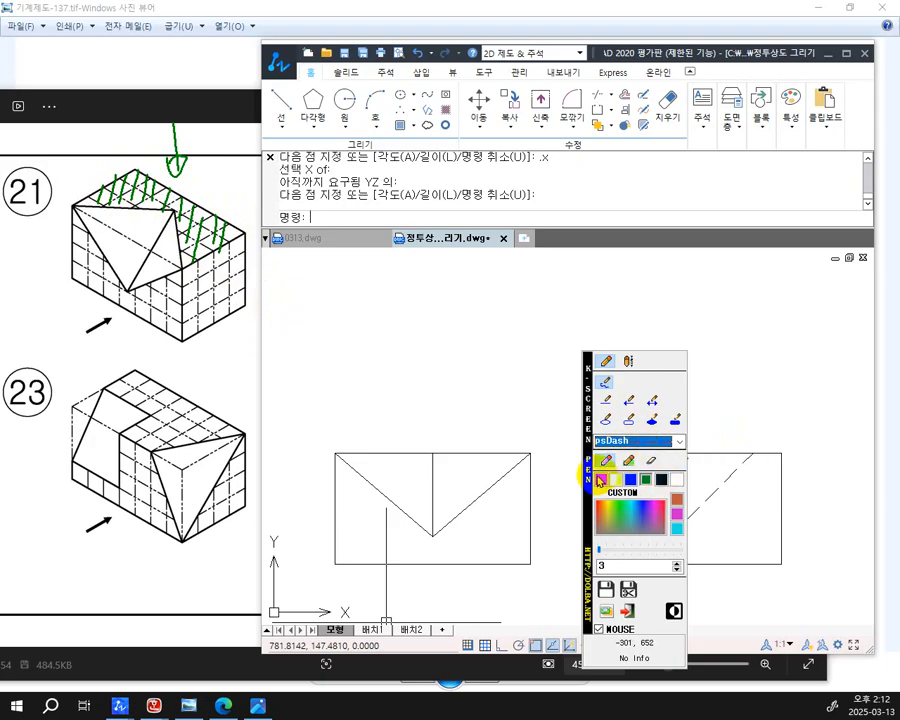
# Step: Draw red psSolid straight lines along the block's original front top edge and from the cut's rear vertex to that edge
pyautogui.click(608, 402)
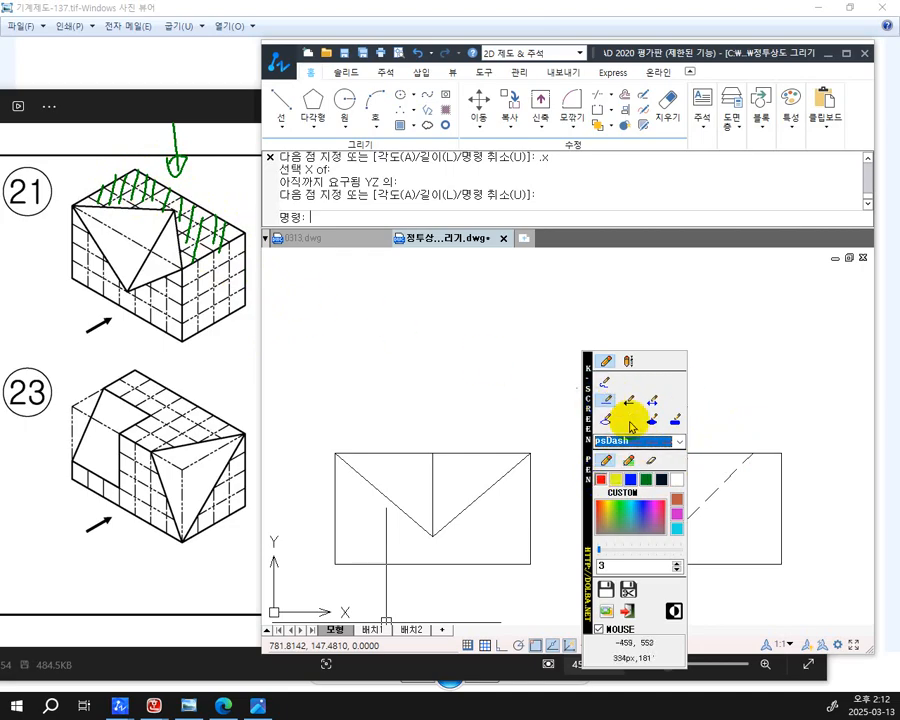
pyautogui.click(679, 440)
pyautogui.click(666, 453)
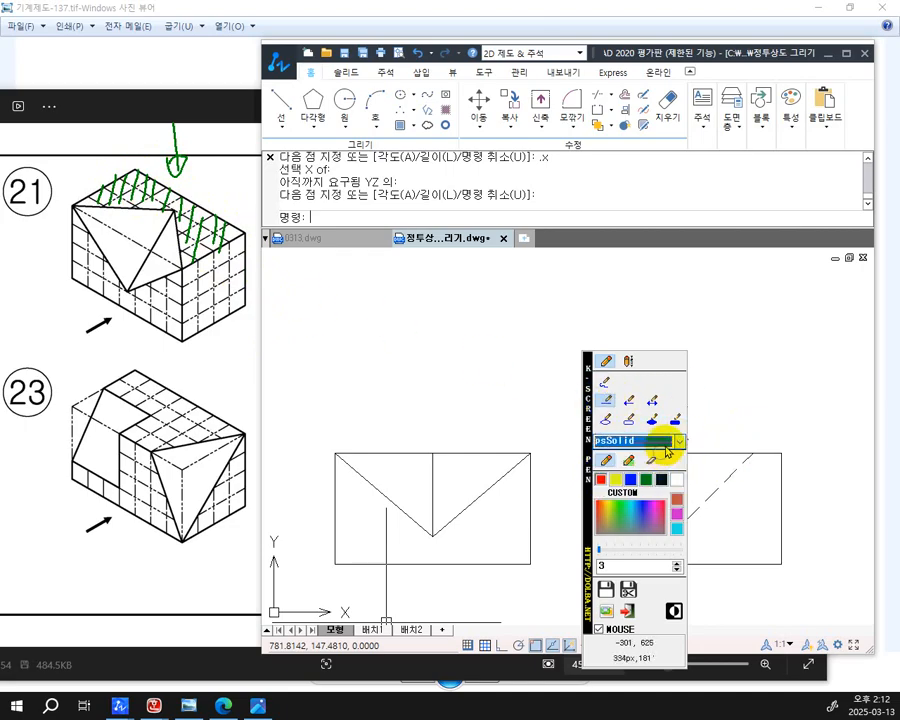
pyautogui.moveTo(72, 204); pyautogui.dragTo(144, 309)
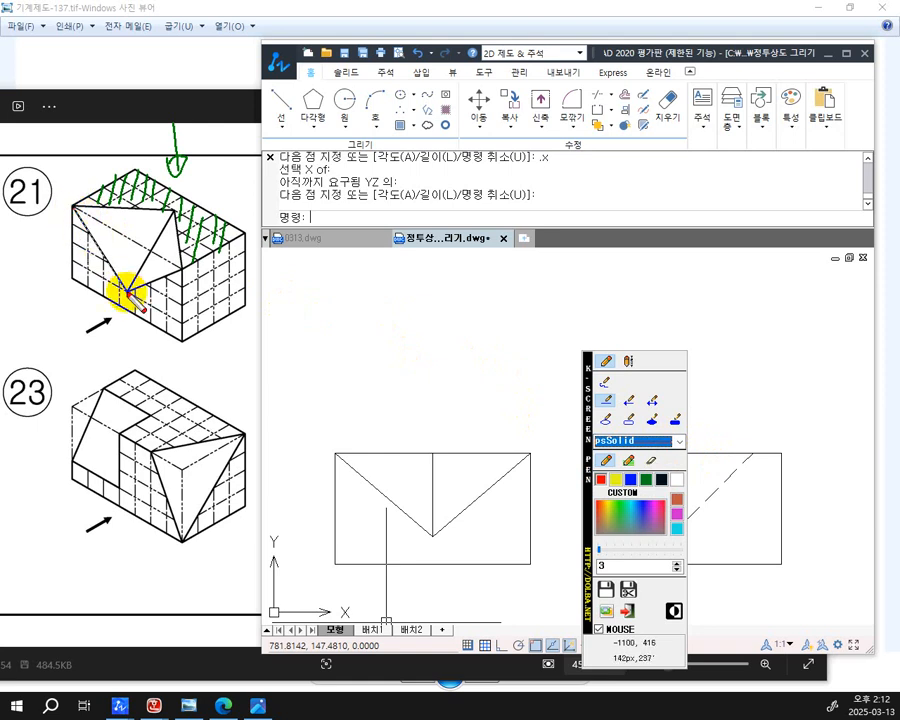
pyautogui.moveTo(144, 309); pyautogui.dragTo(125, 287)
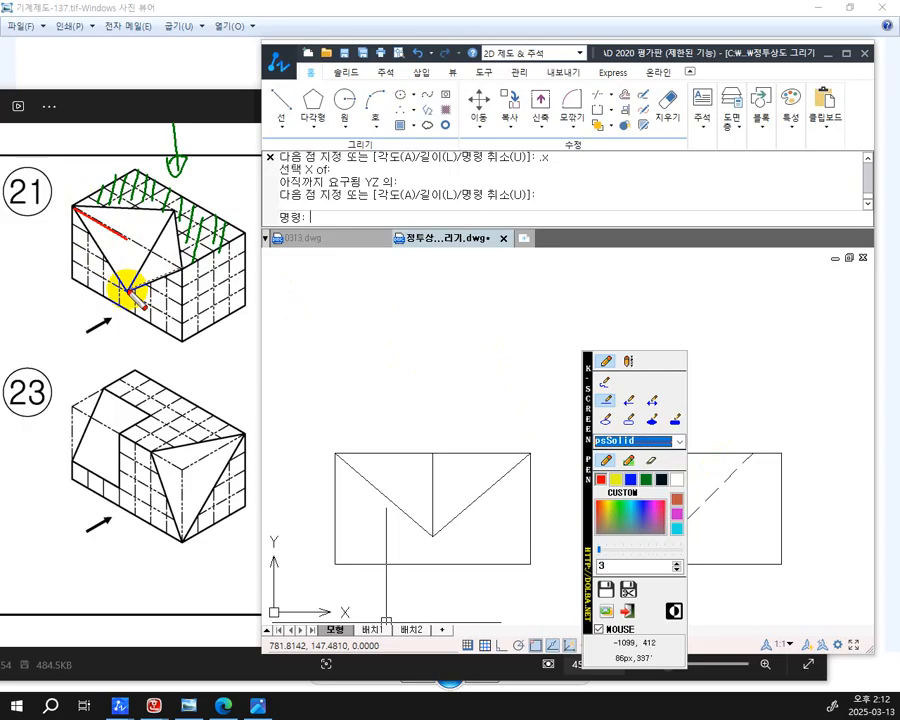
pyautogui.moveTo(125, 287); pyautogui.dragTo(126, 239)
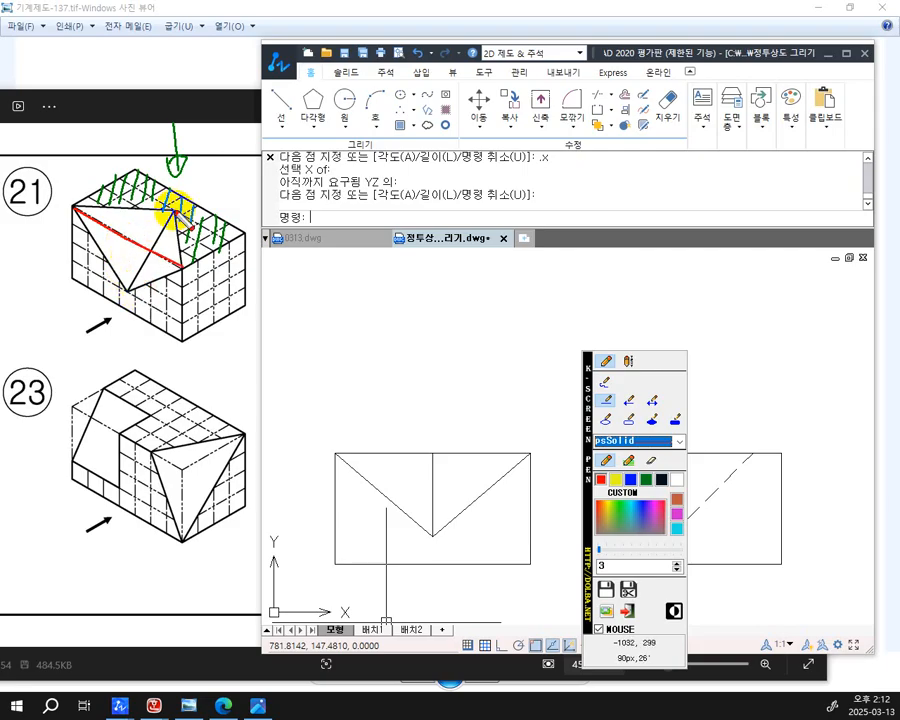
pyautogui.moveTo(174, 210); pyautogui.dragTo(143, 248)
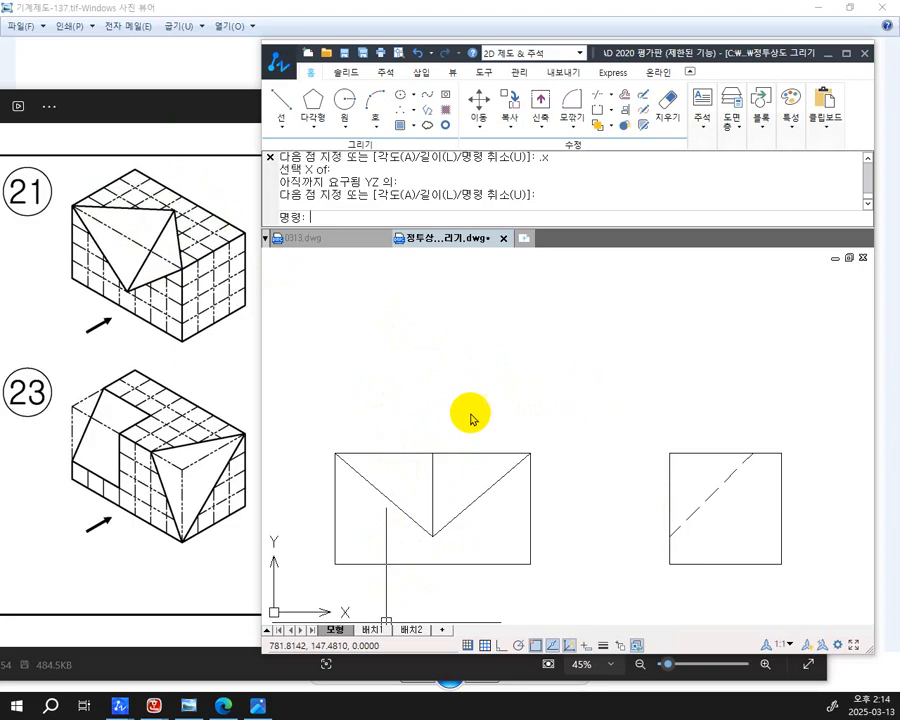
pyautogui.scroll(-3, 436, 414)
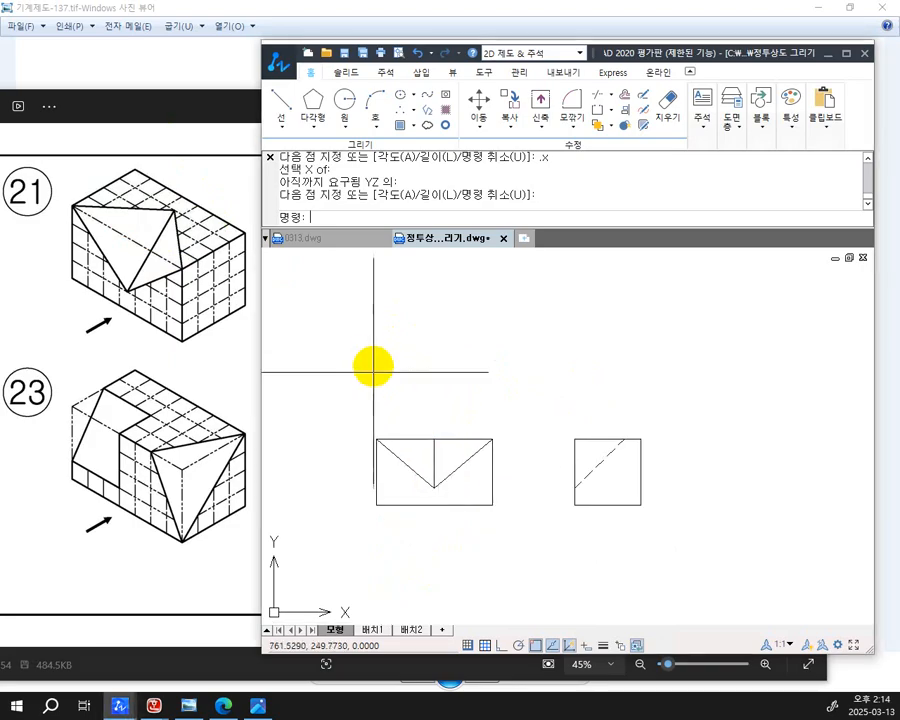
pyautogui.moveTo(375, 365); pyautogui.dragTo(480, 398, button='middle')
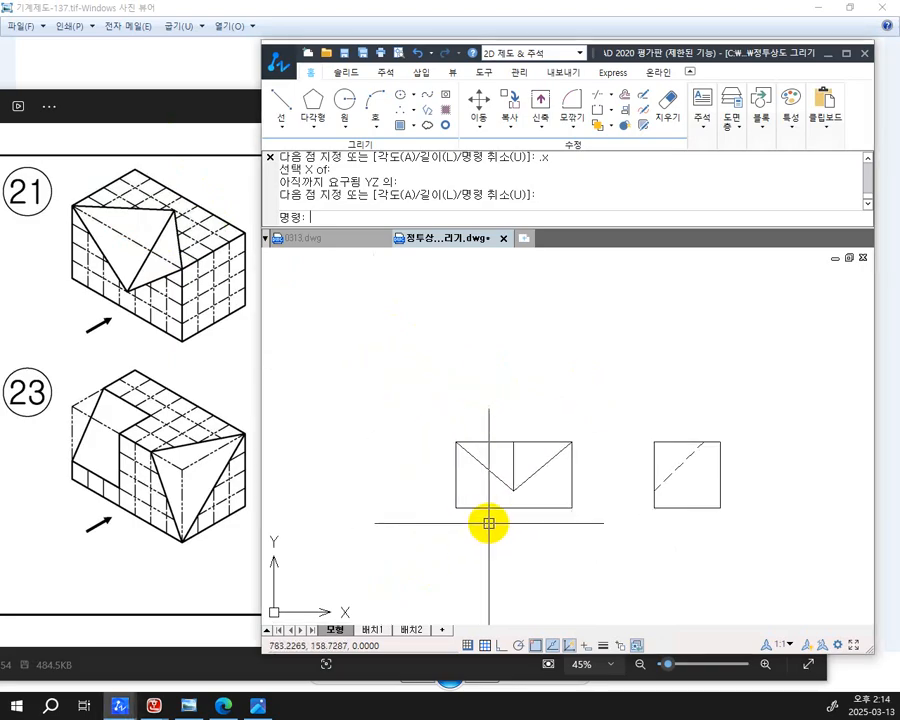
pyautogui.click(495, 440)
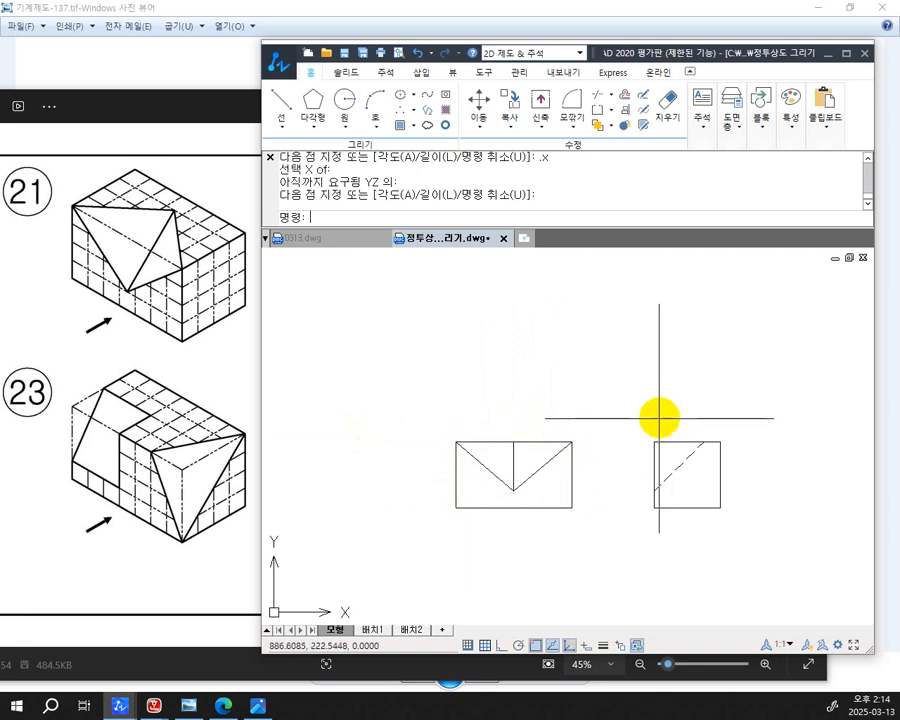
# Step: Mirror the front view upward across its top edge, keeping the original objects
pyautogui.scroll(1, 565, 440)
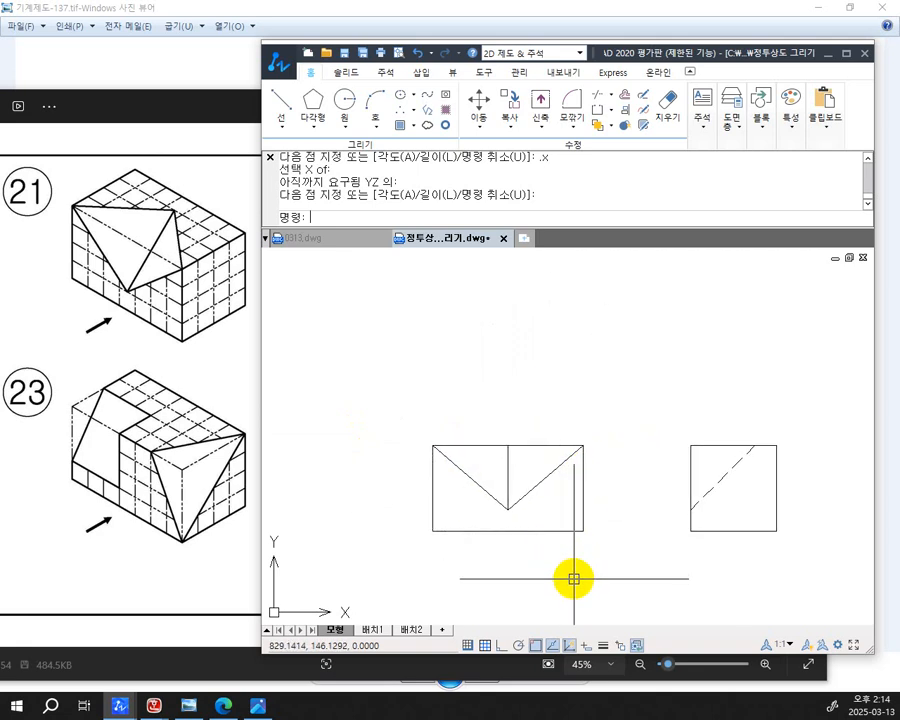
pyautogui.write('mi')
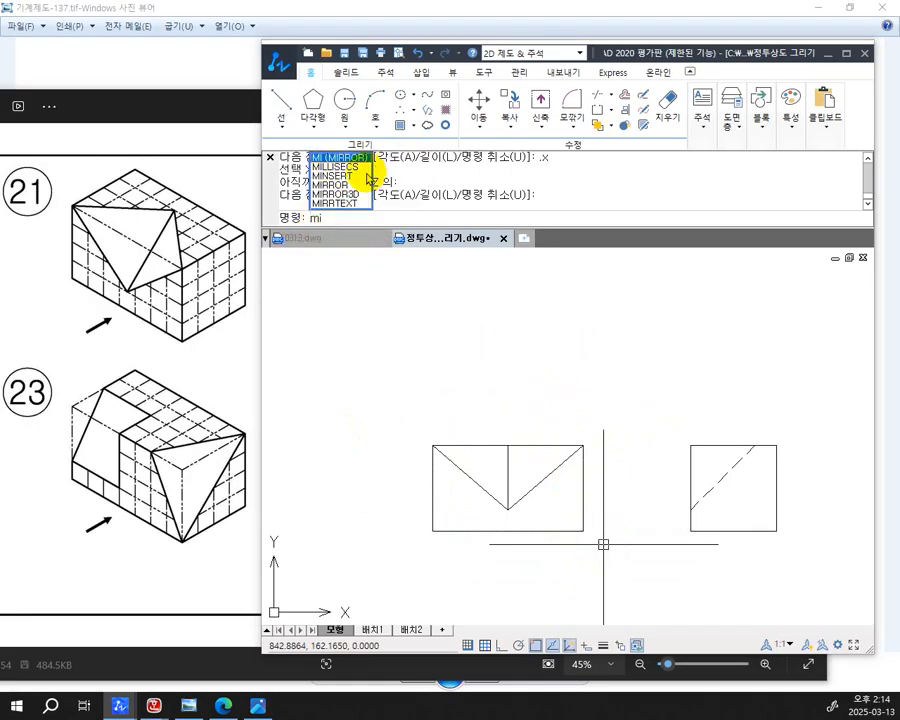
pyautogui.press('Return')
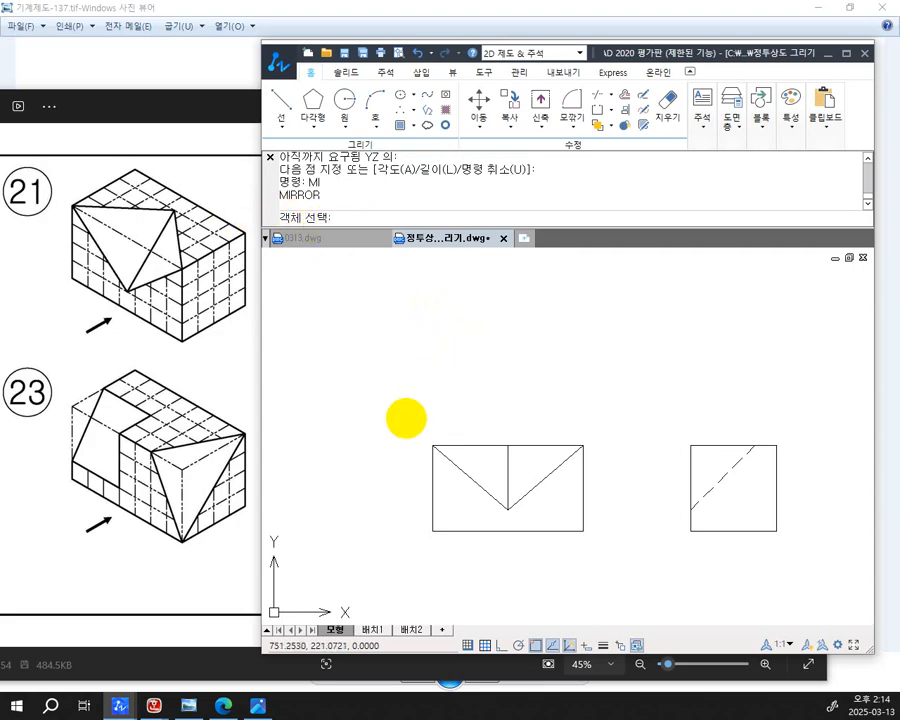
pyautogui.click(410, 412)
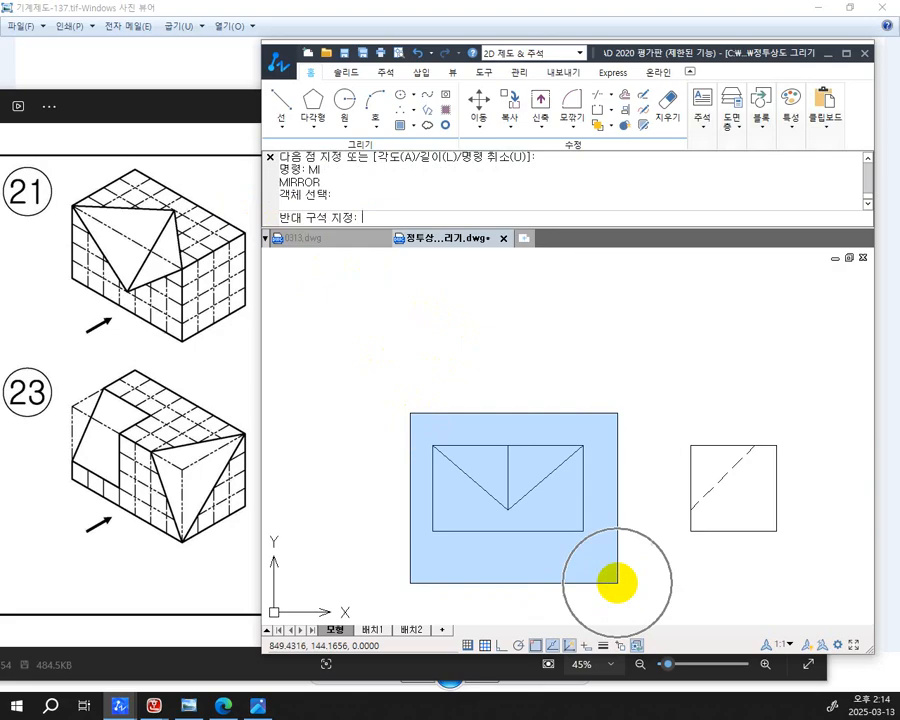
pyautogui.click(617, 582)
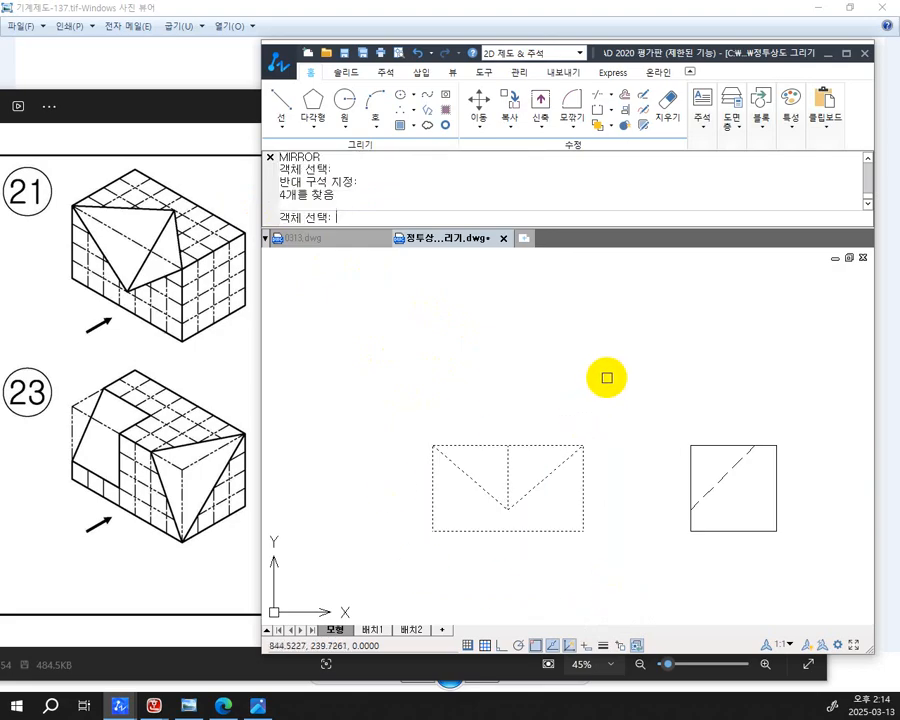
pyautogui.press('Return')
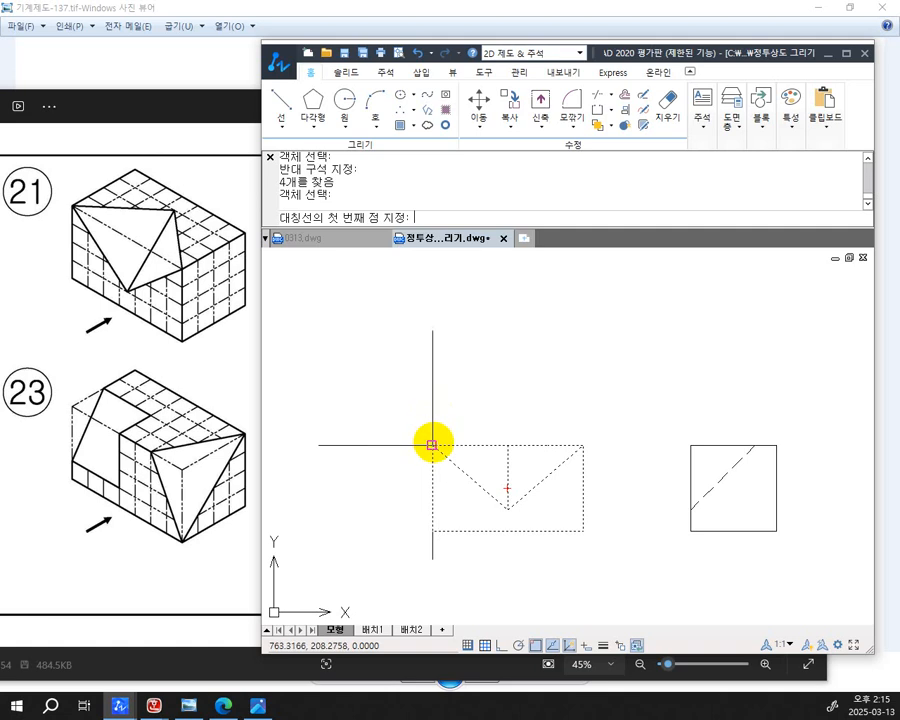
pyautogui.click(432, 445)
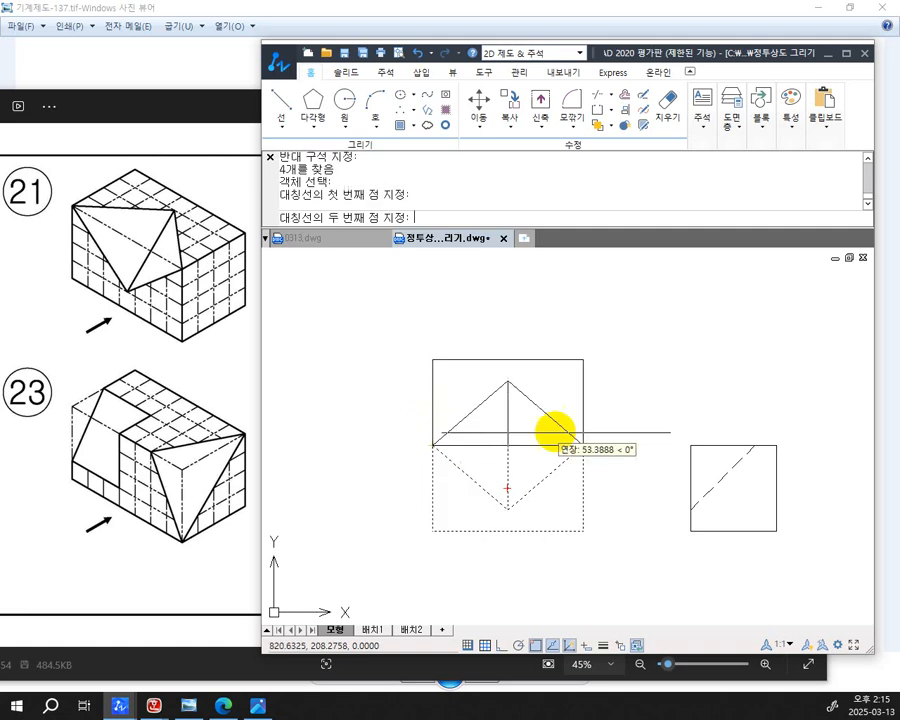
pyautogui.click(584, 445)
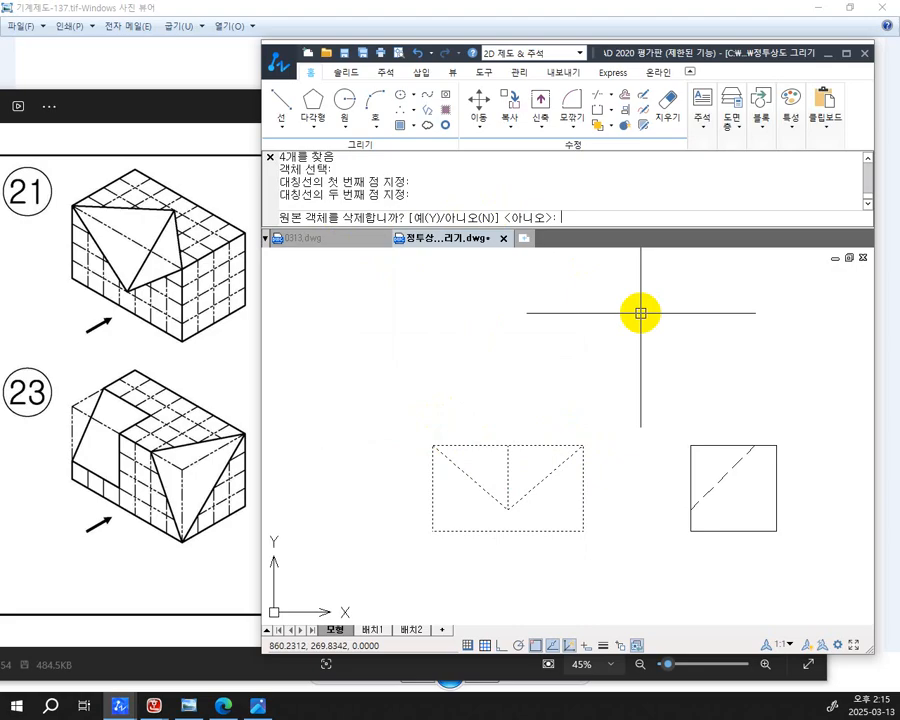
pyautogui.press('Return')
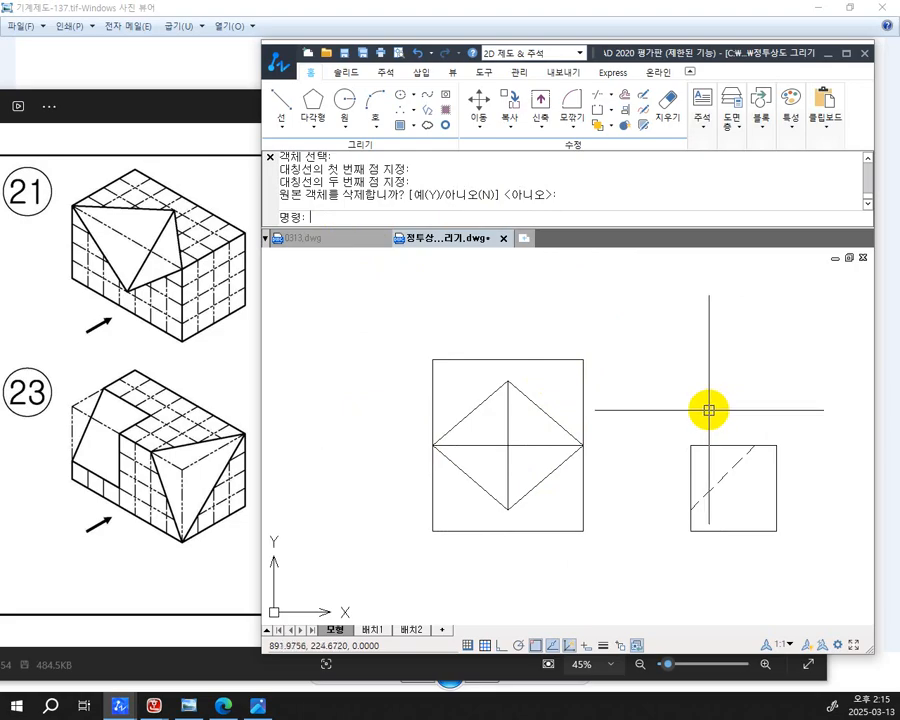
# Step: Turn on Ortho mode and try to move the mirrored copy straight up by 50
pyautogui.write('m')
pyautogui.press('Return')
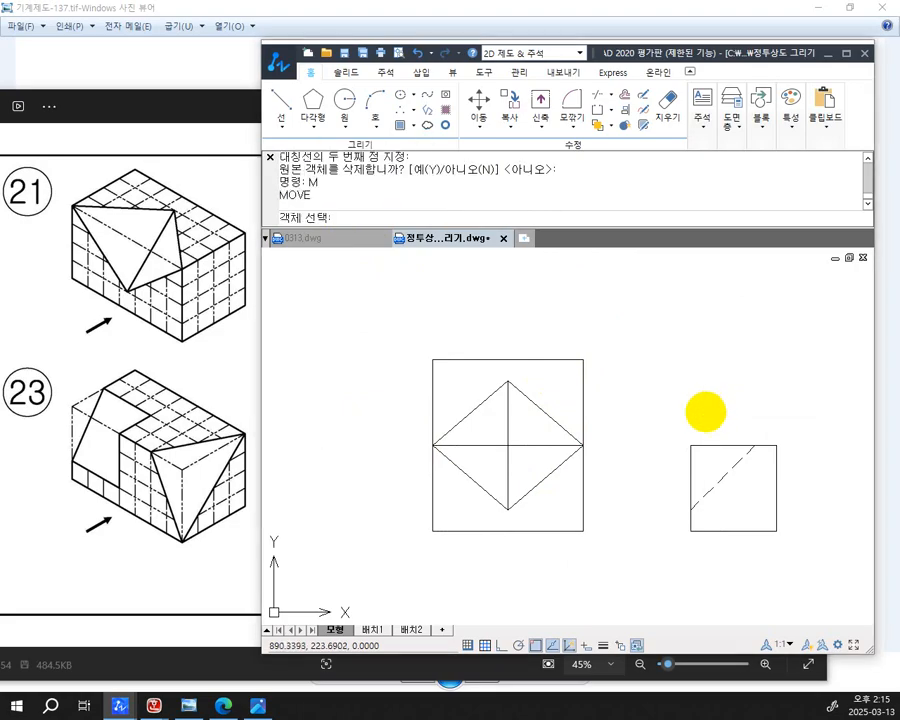
pyautogui.click(620, 428)
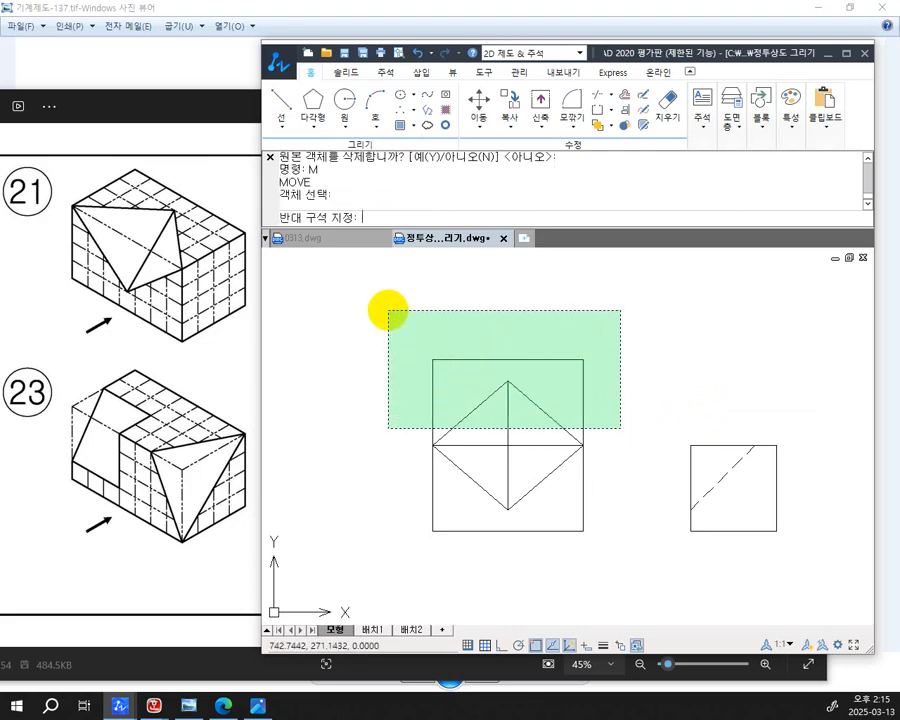
pyautogui.click(387, 312)
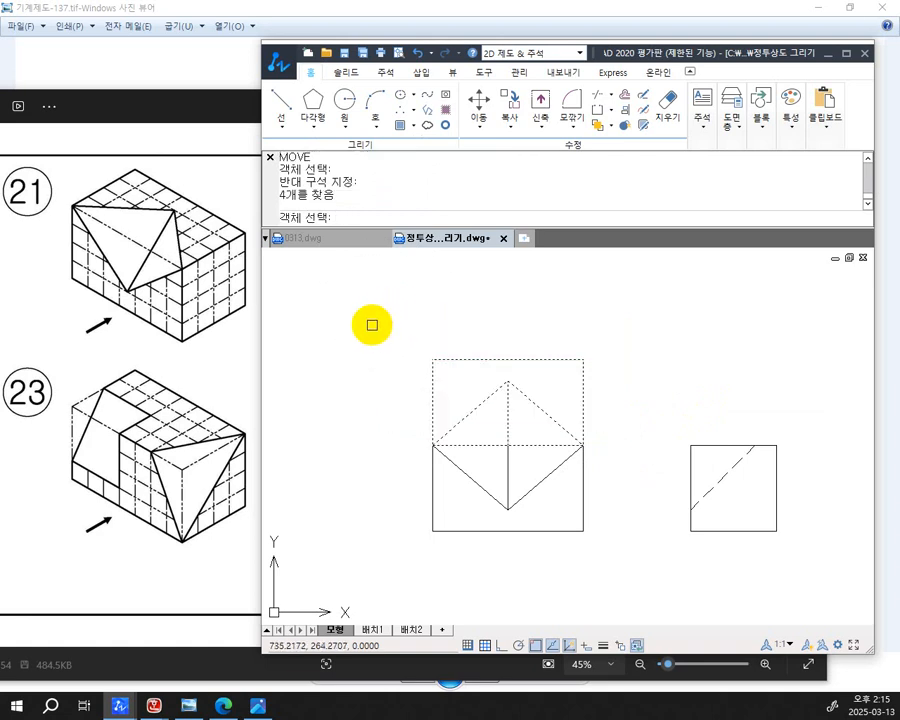
pyautogui.press('Return')
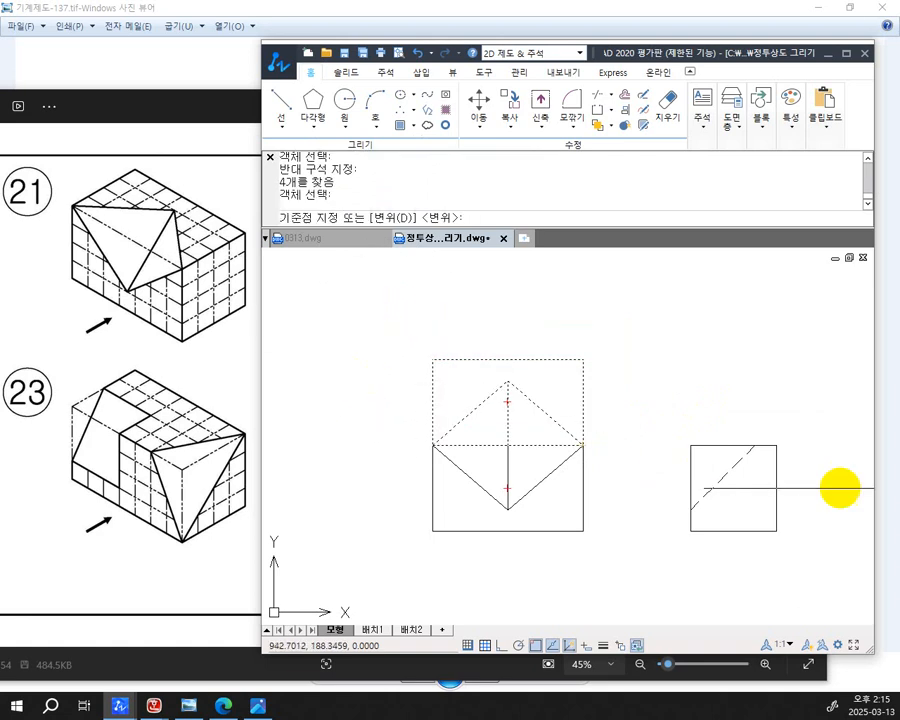
pyautogui.click(349, 446)
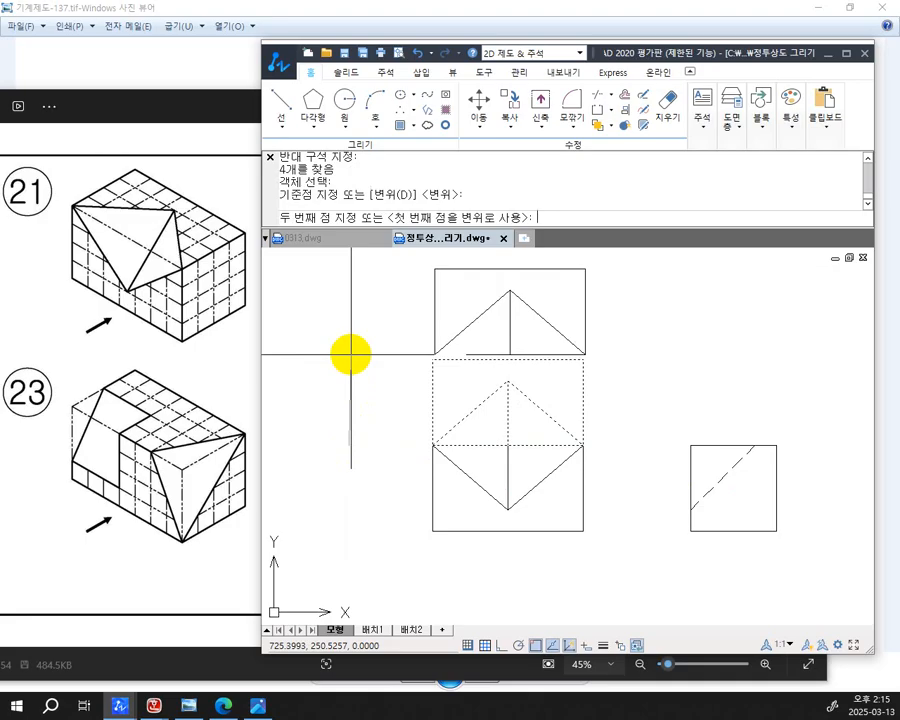
pyautogui.press('F8')
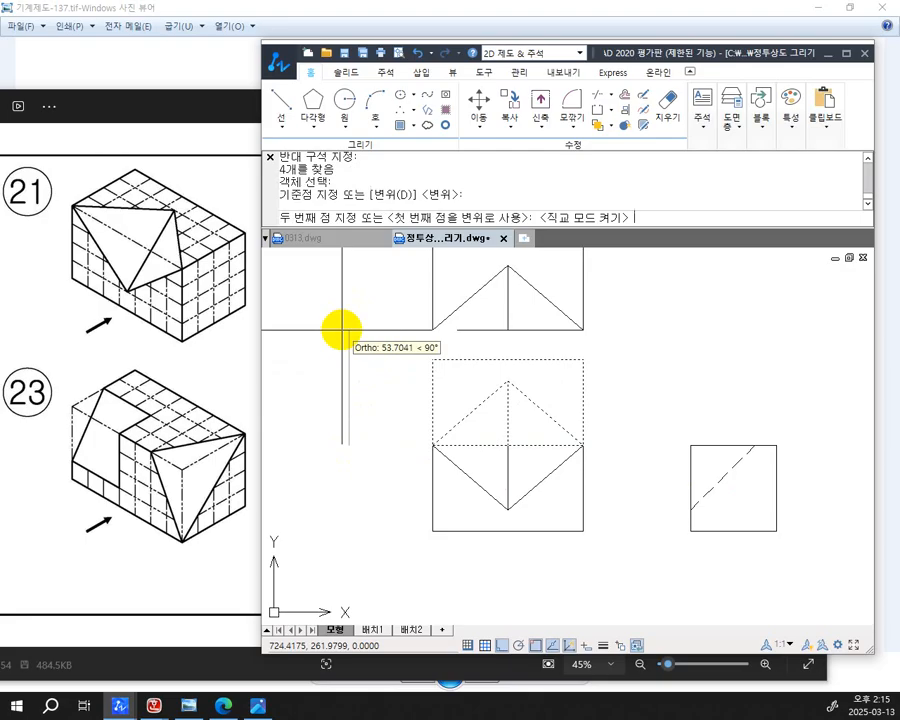
pyautogui.write('50')
pyautogui.press('Return')
pyautogui.press('Return')
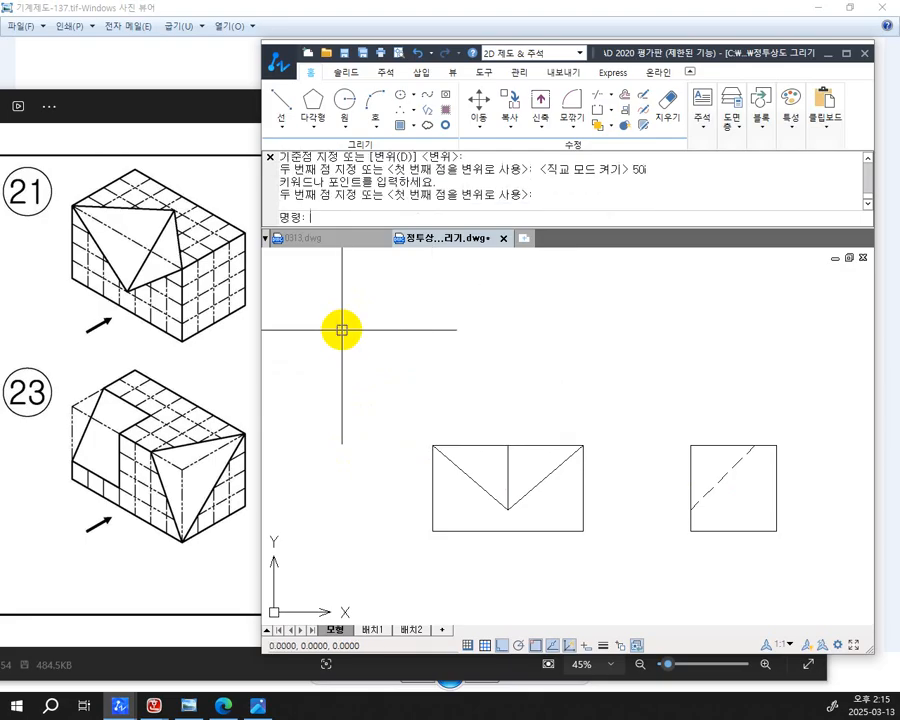
pyautogui.press('Return')
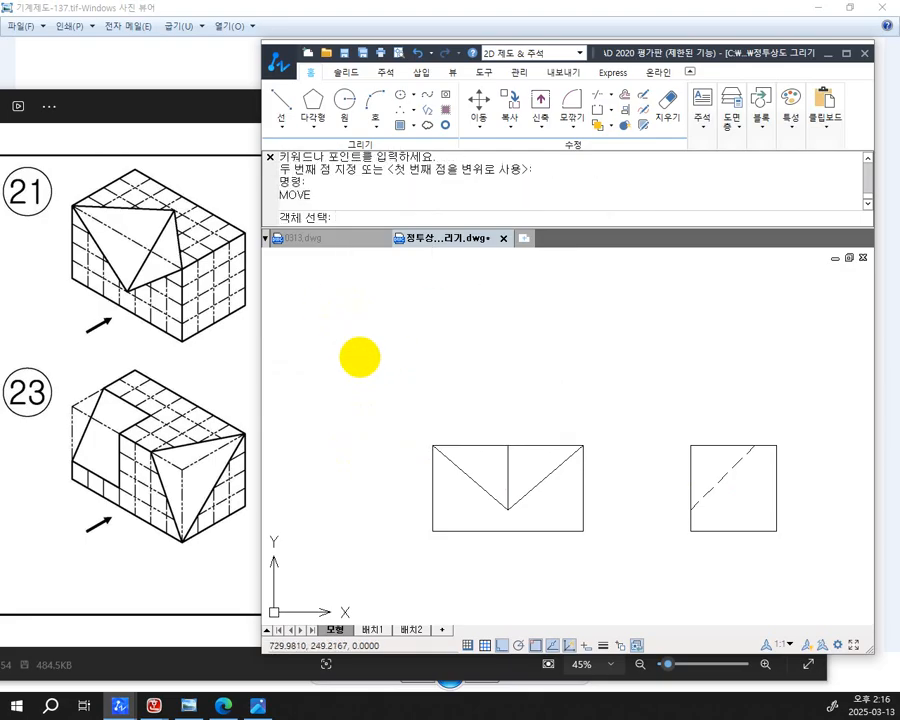
pyautogui.scroll(-3, 563, 445)
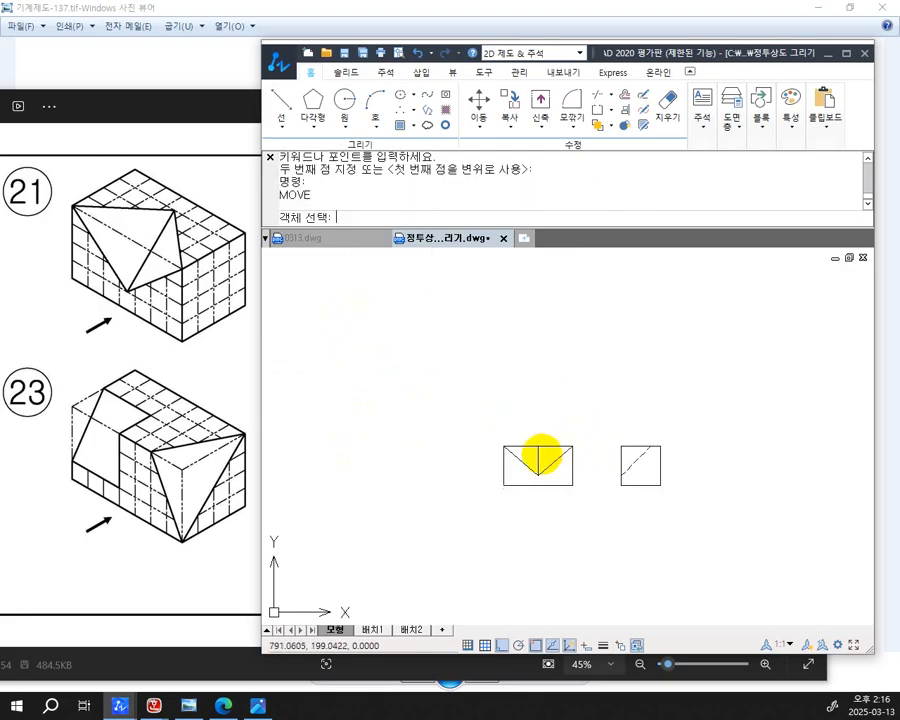
pyautogui.click(507, 463)
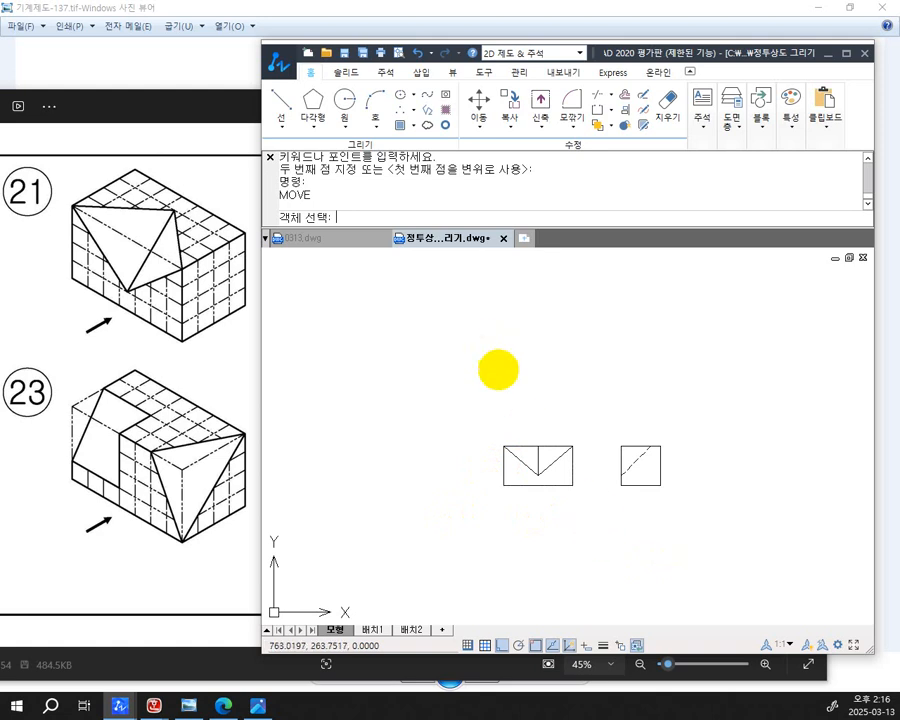
pyautogui.click(591, 519)
pyautogui.click(532, 469)
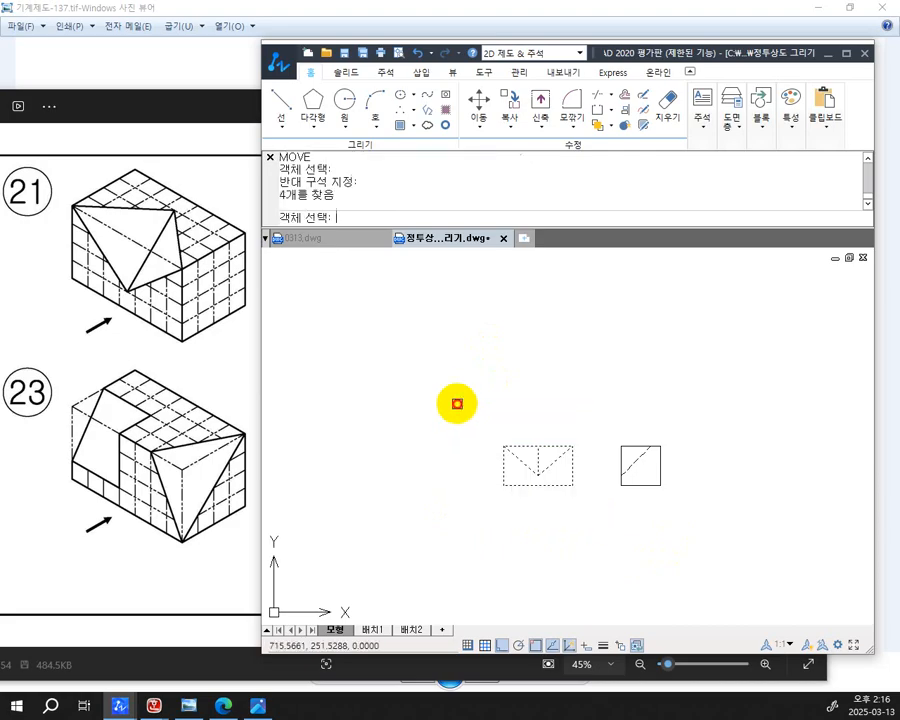
pyautogui.press('Escape')
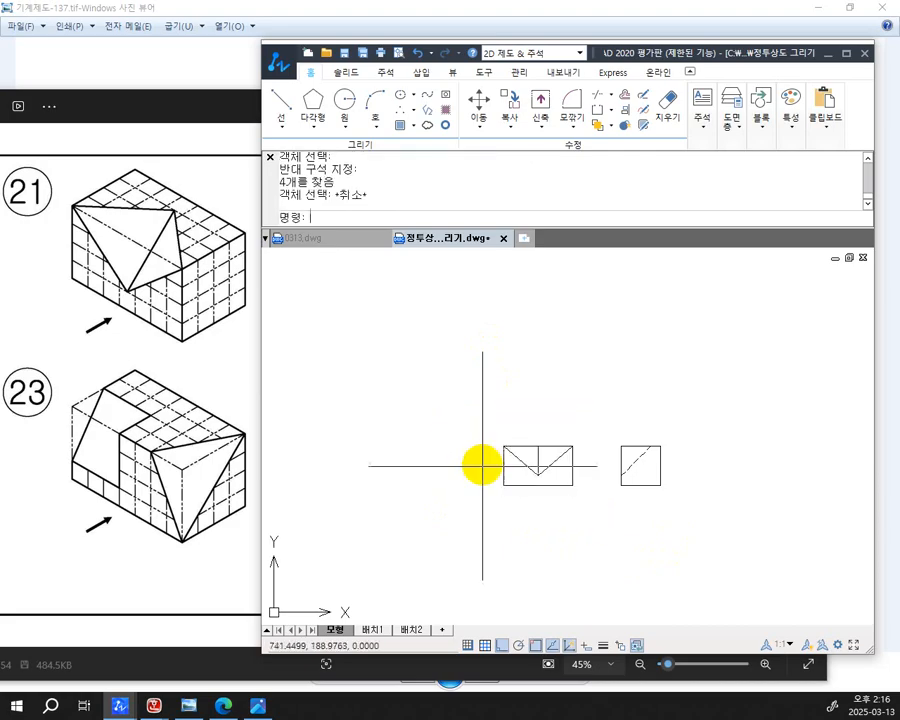
pyautogui.press('Escape')
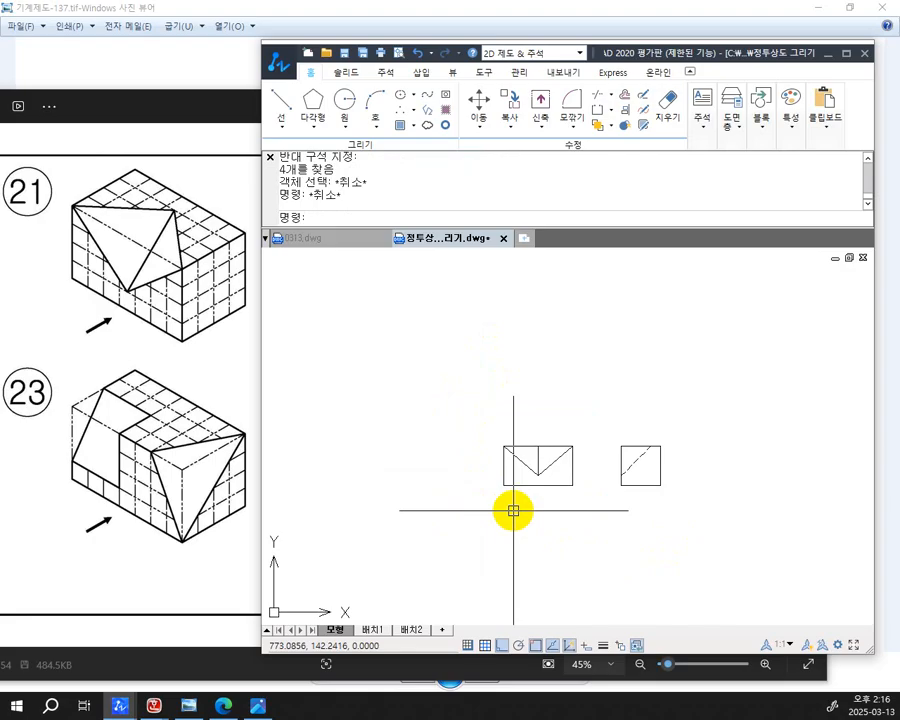
pyautogui.hotkey('ctrl', 'y')
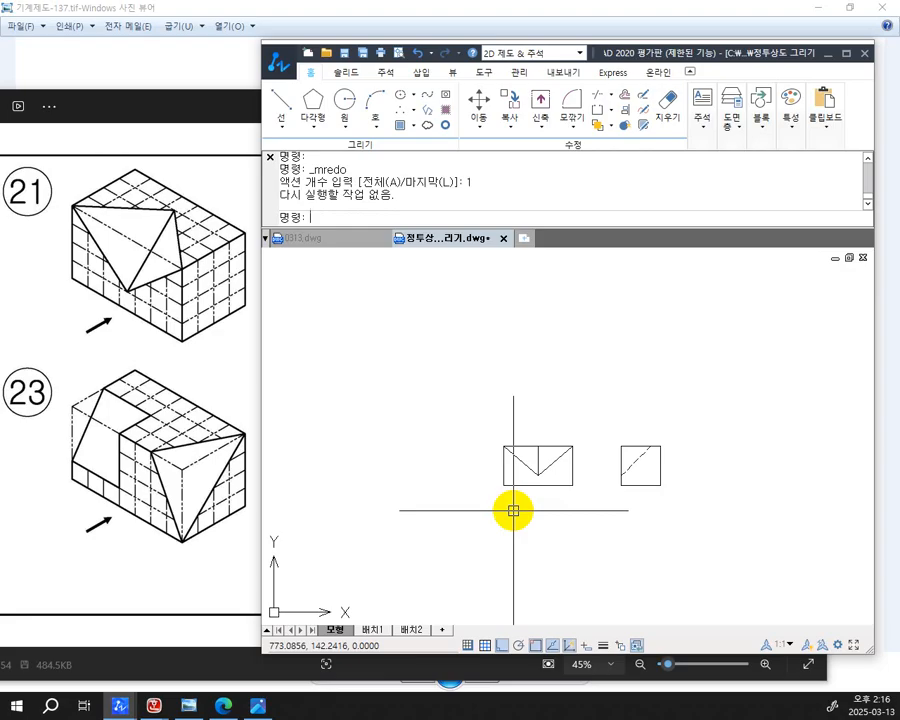
# Step: Mirror the whole front view again about the line joining its two top corners, without deleting the source objects
pyautogui.scroll(2, 518, 472)
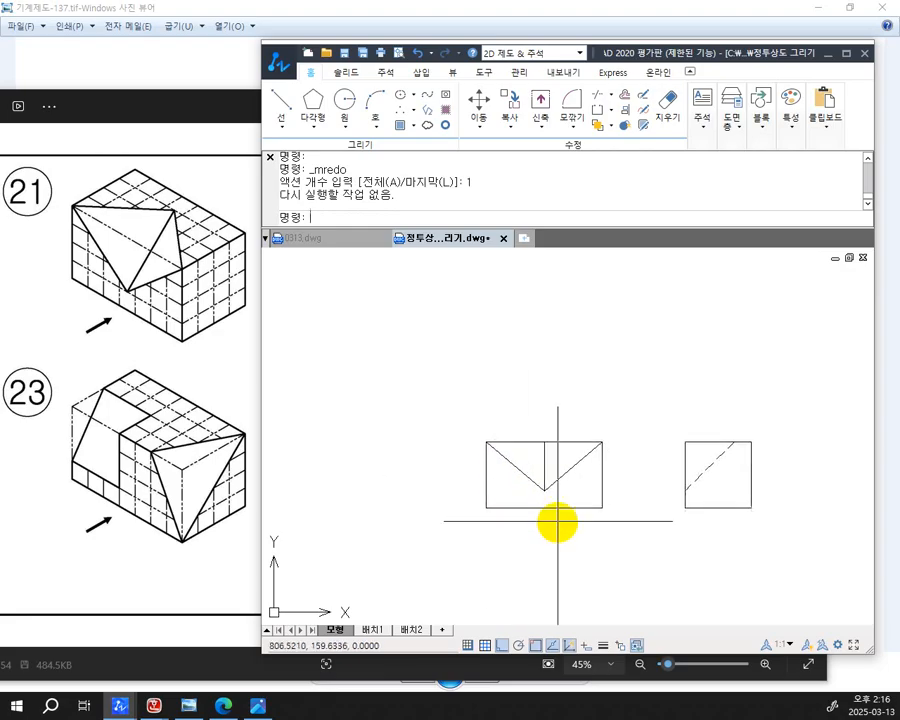
pyautogui.write('m')
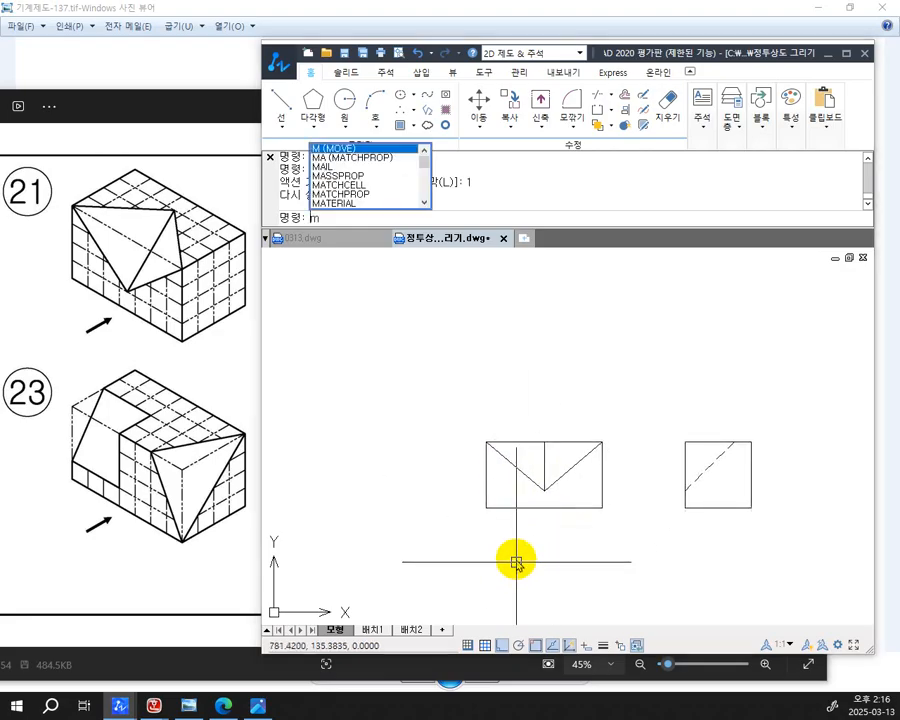
pyautogui.write('i')
pyautogui.press('Return')
pyautogui.click(633, 532)
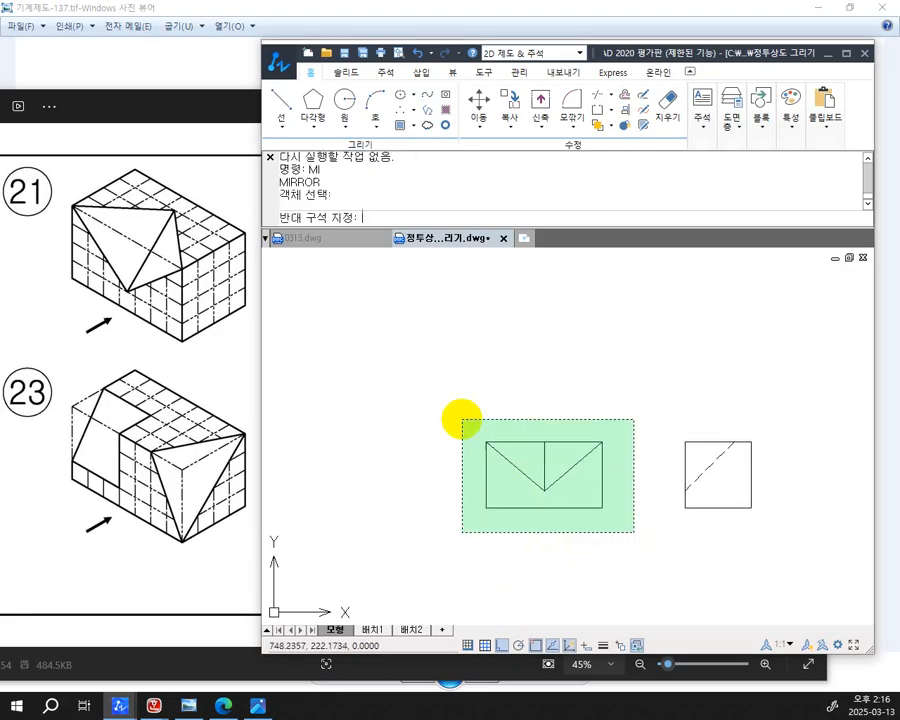
pyautogui.click(462, 420)
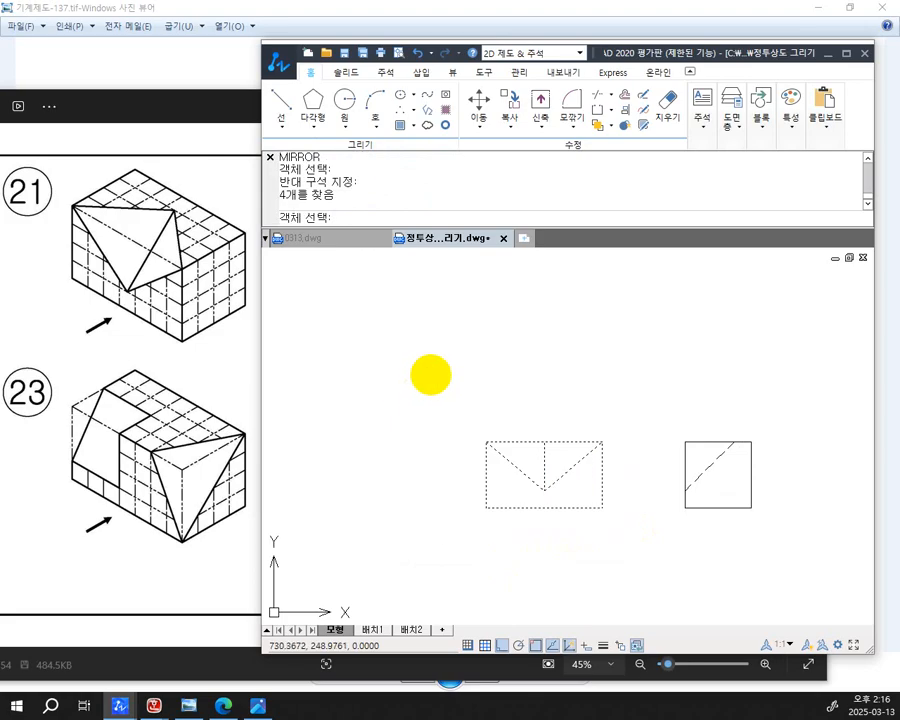
pyautogui.press('Return')
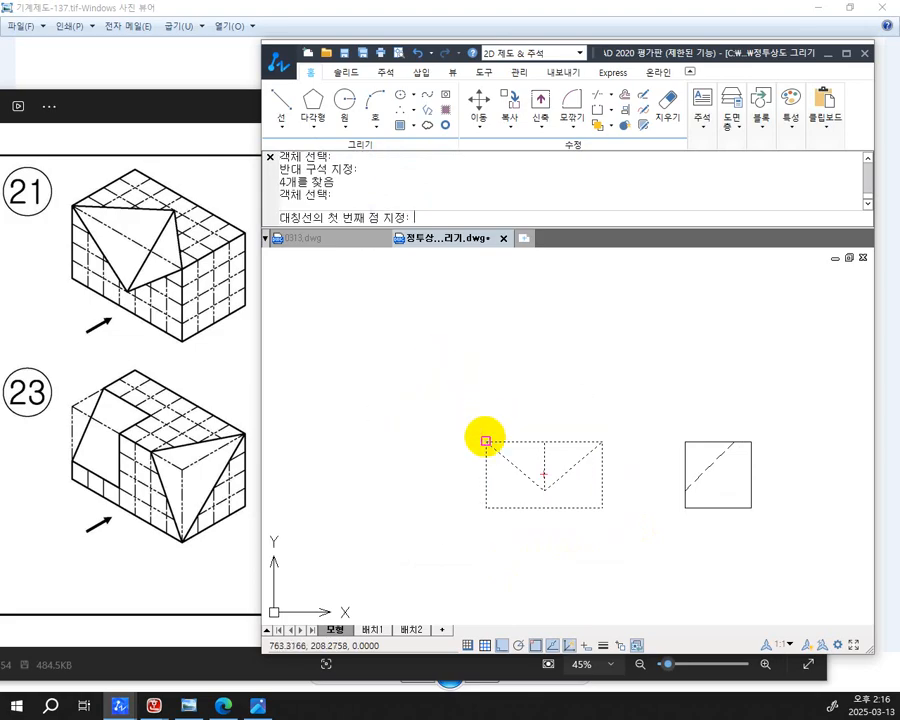
pyautogui.click(486, 441)
pyautogui.click(602, 441)
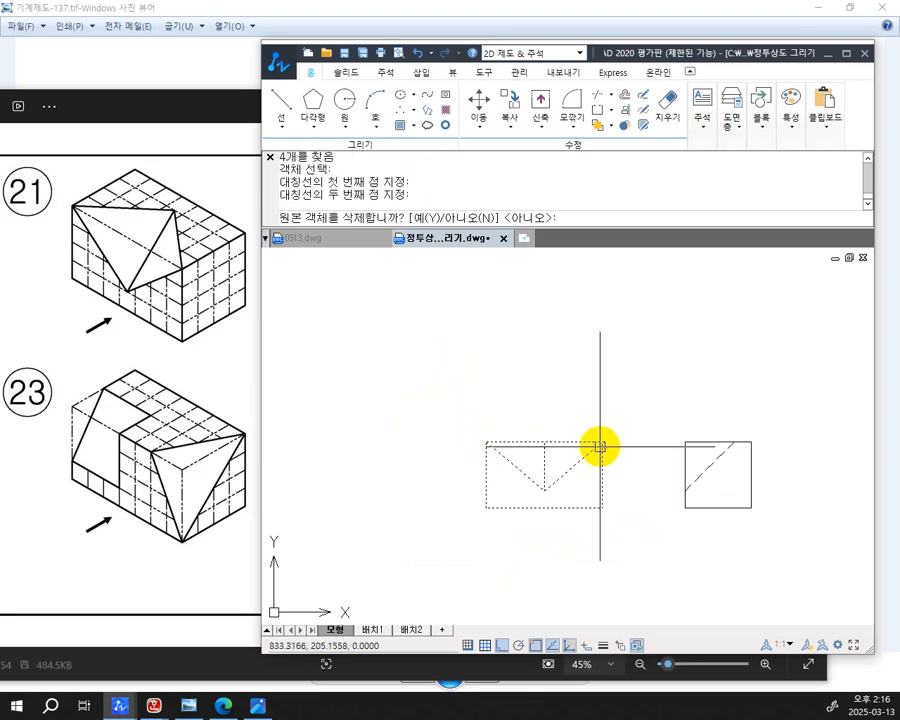
pyautogui.press('Return')
# Step: Move the mirrored copy straight up by 50 to place it as the top view above the front view
pyautogui.write('m')
pyautogui.press('Return')
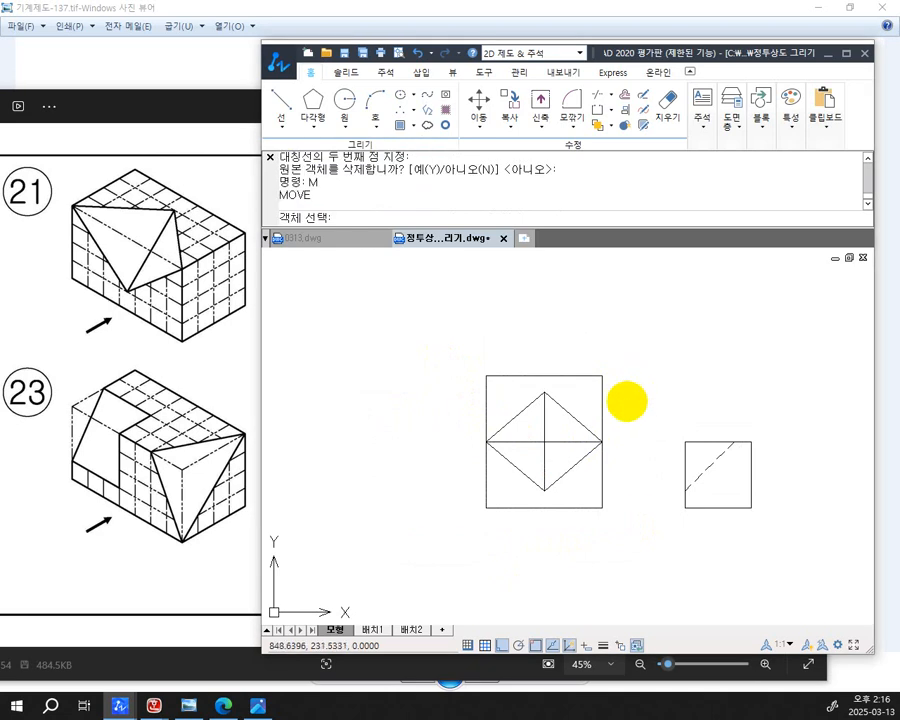
pyautogui.click(626, 432)
pyautogui.click(422, 338)
pyautogui.press('Return')
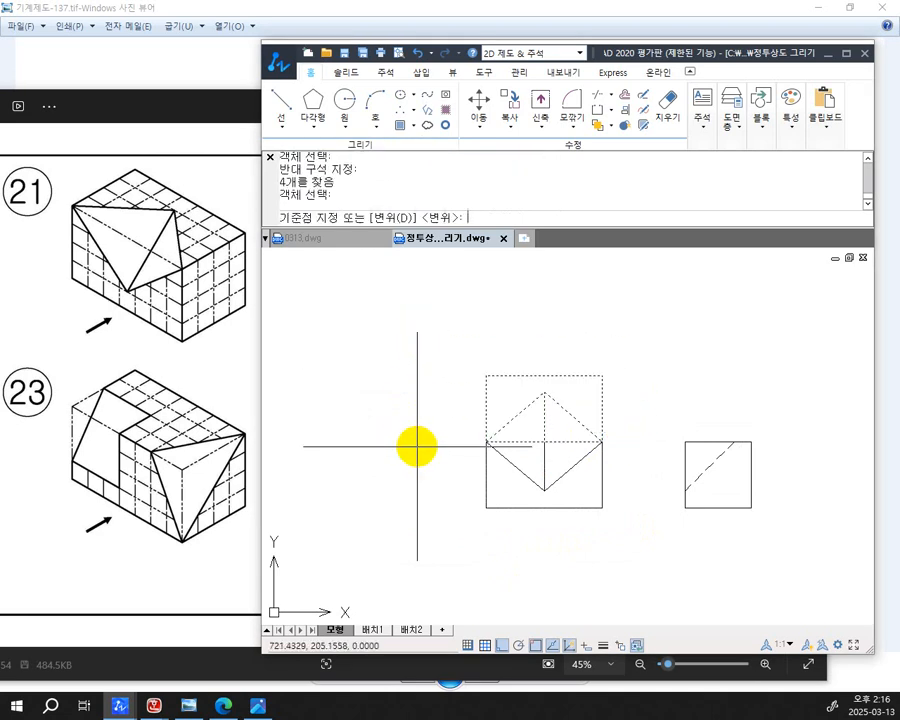
pyautogui.click(428, 458)
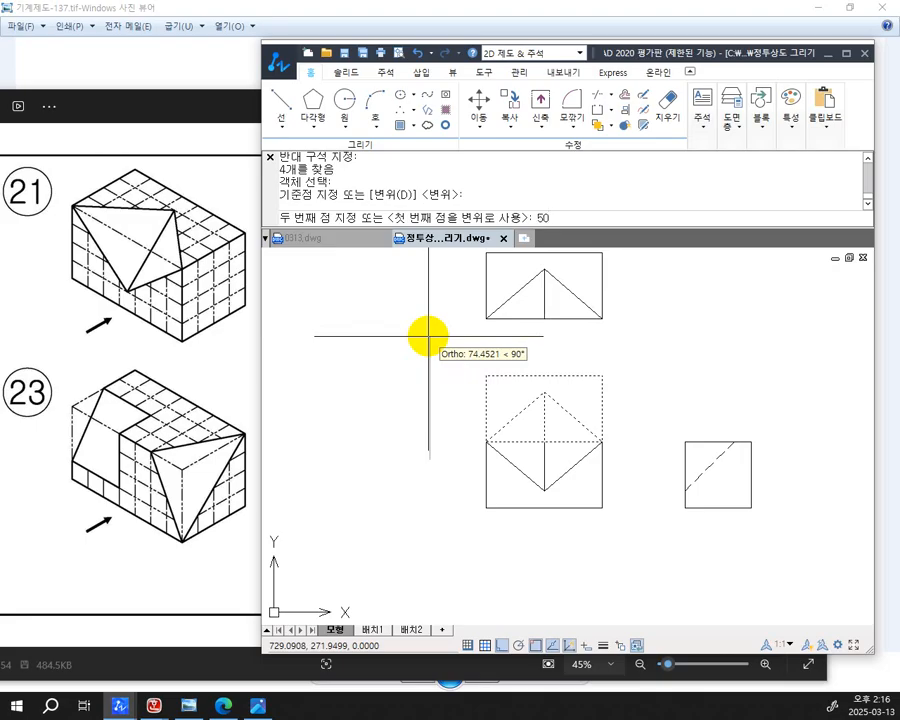
pyautogui.press('Return')
pyautogui.press('Escape')
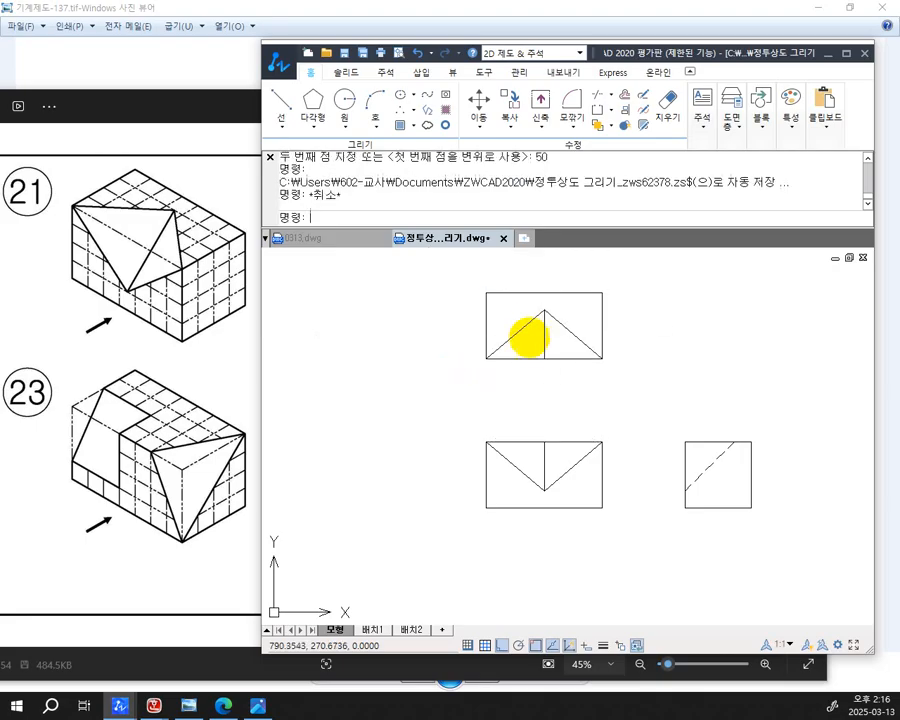
pyautogui.moveTo(637, 458); pyautogui.dragTo(581, 485, button='middle')
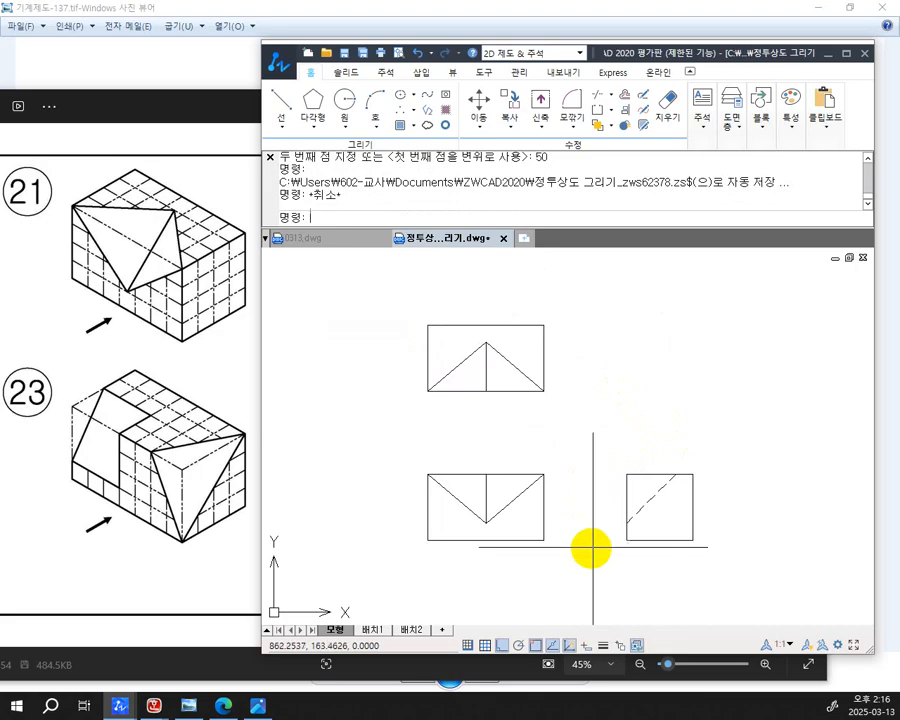
pyautogui.moveTo(591, 546)
pyautogui.mouseDown(button='middle')
pyautogui.moveTo(639, 538)
pyautogui.moveTo(626, 548)
pyautogui.mouseUp(button='middle')
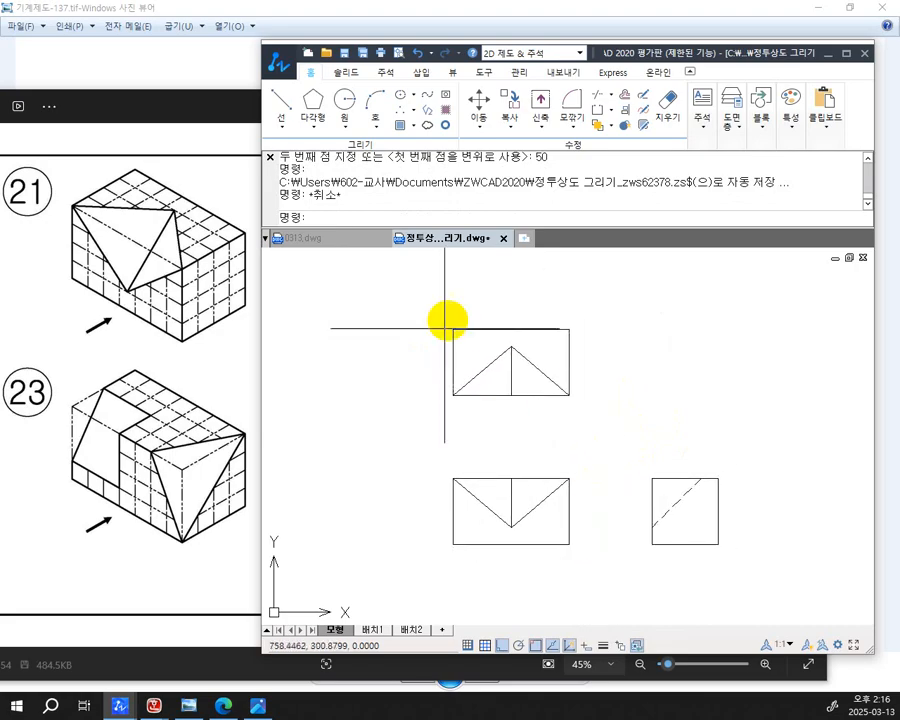
# Step: Trace figure 21's three hidden rear edges on the exercise image with red dashed screen-pen lines, then return to the drawing
pyautogui.moveTo(565, 524); pyautogui.dragTo(567, 507, button='middle')
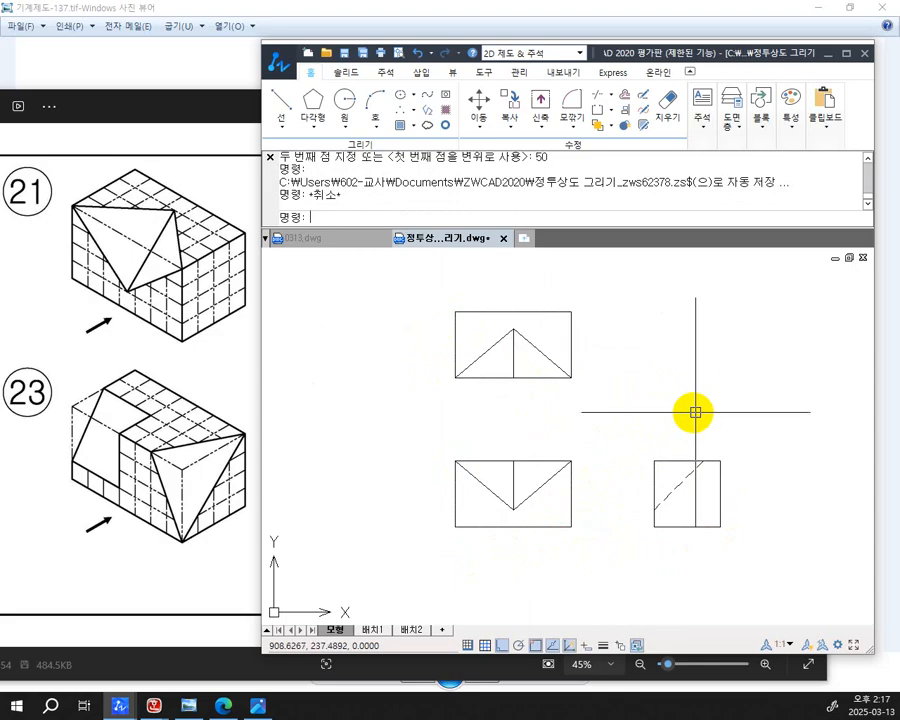
pyautogui.moveTo(690, 408); pyautogui.dragTo(714, 411, button='middle')
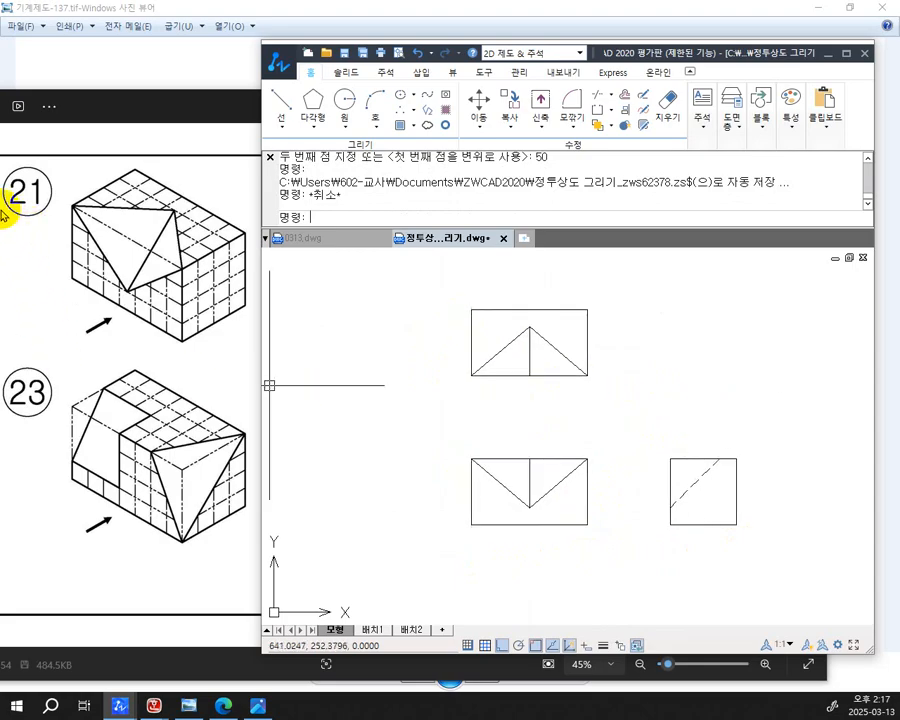
pyautogui.click(157, 309)
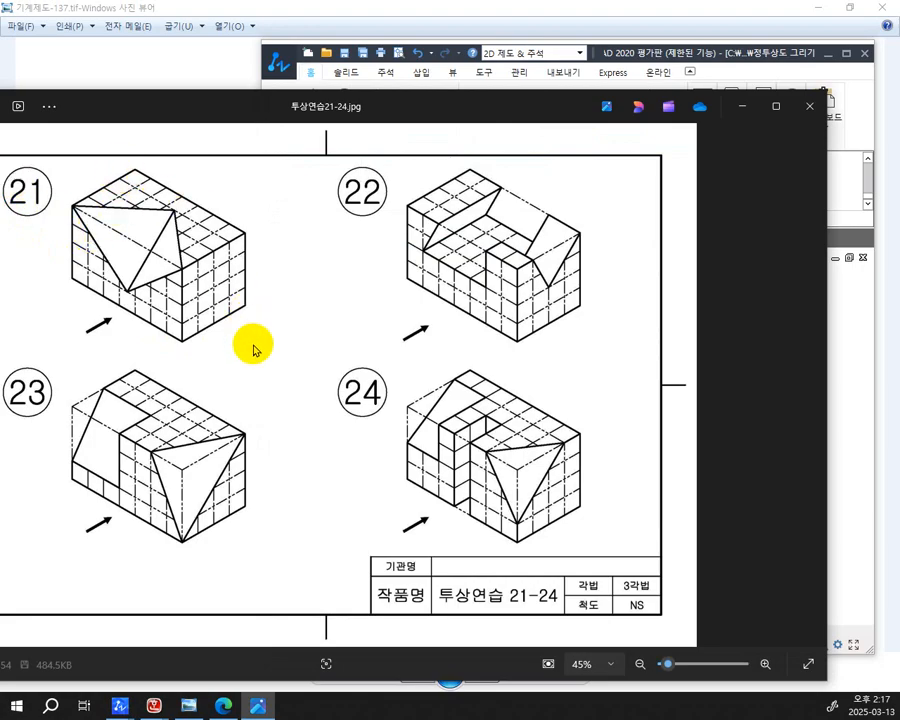
pyautogui.press('F9')
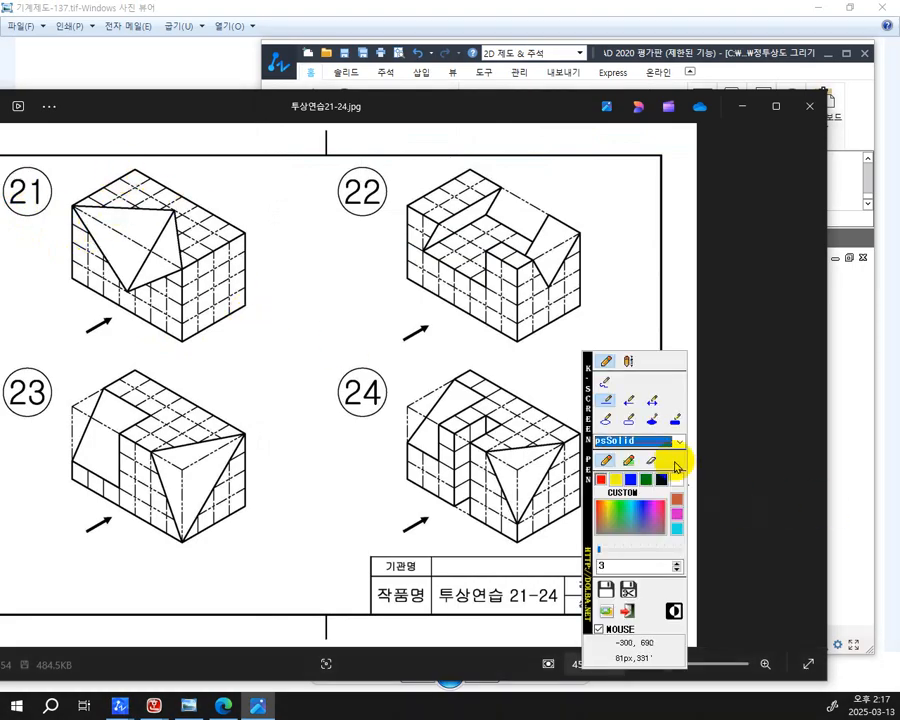
pyautogui.click(680, 443)
pyautogui.click(664, 464)
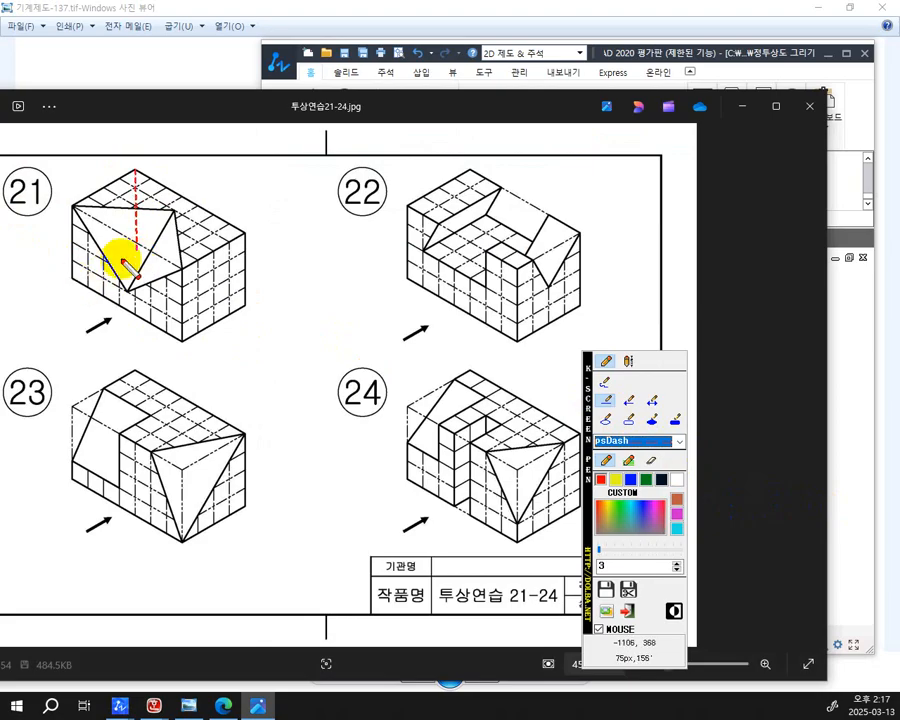
pyautogui.moveTo(72, 280); pyautogui.dragTo(135, 247)
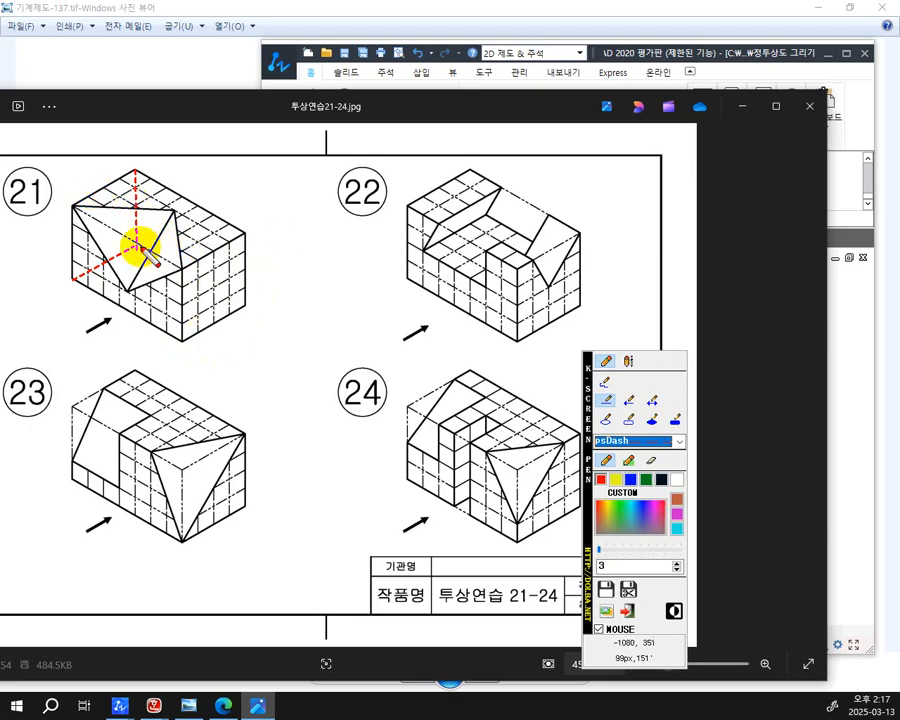
pyautogui.click(243, 306)
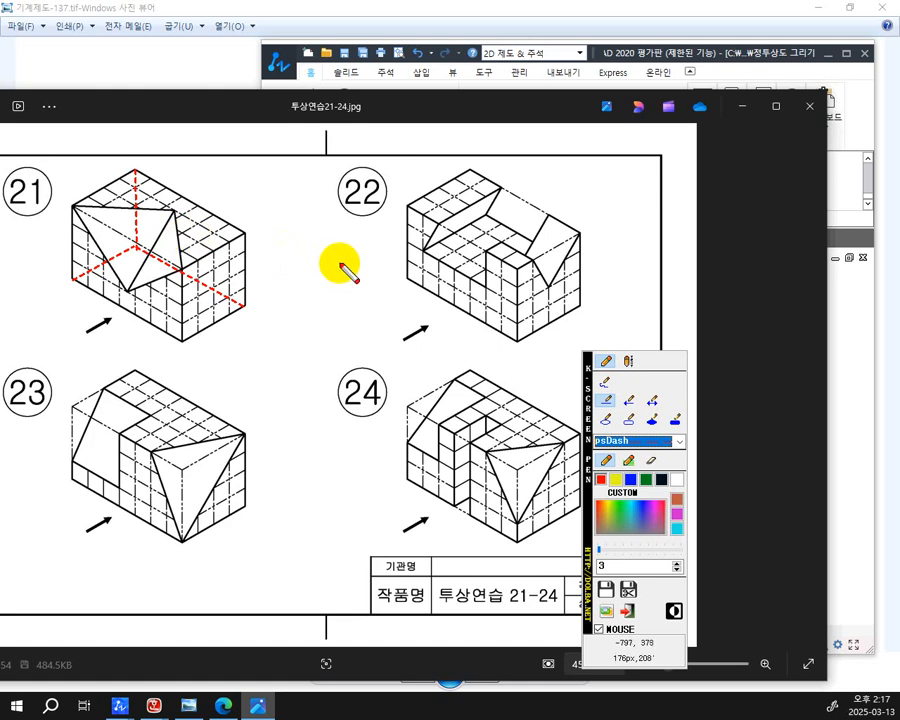
pyautogui.press('Escape')
pyautogui.click(738, 306)
pyautogui.click(856, 344)
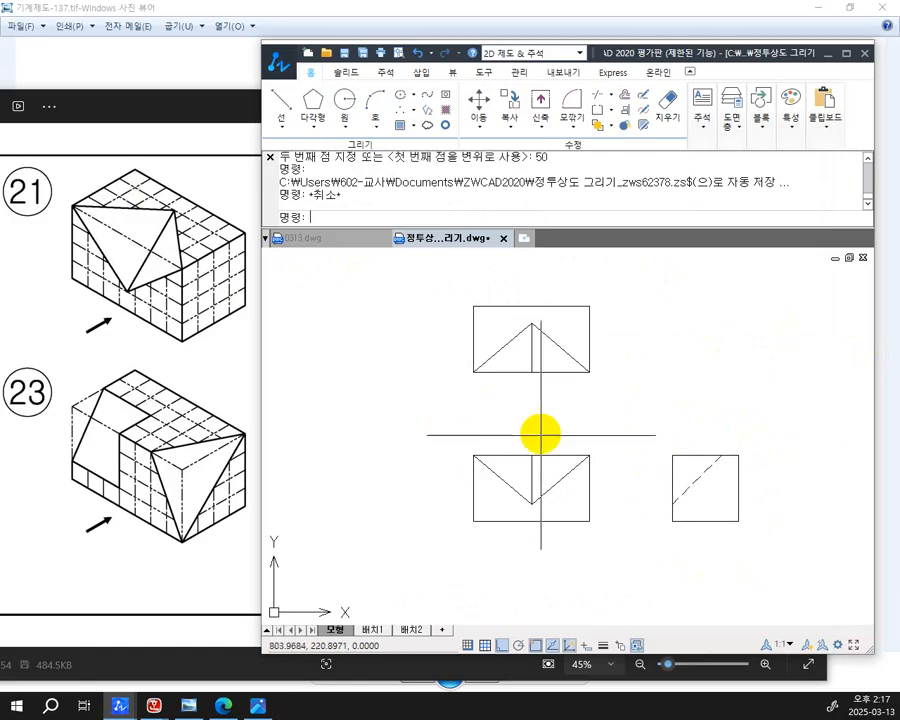
# Step: Mirror the right side view about the front view's vertical centre line, keeping the source objects, to create the left side view
pyautogui.write('mi')
pyautogui.press('Return')
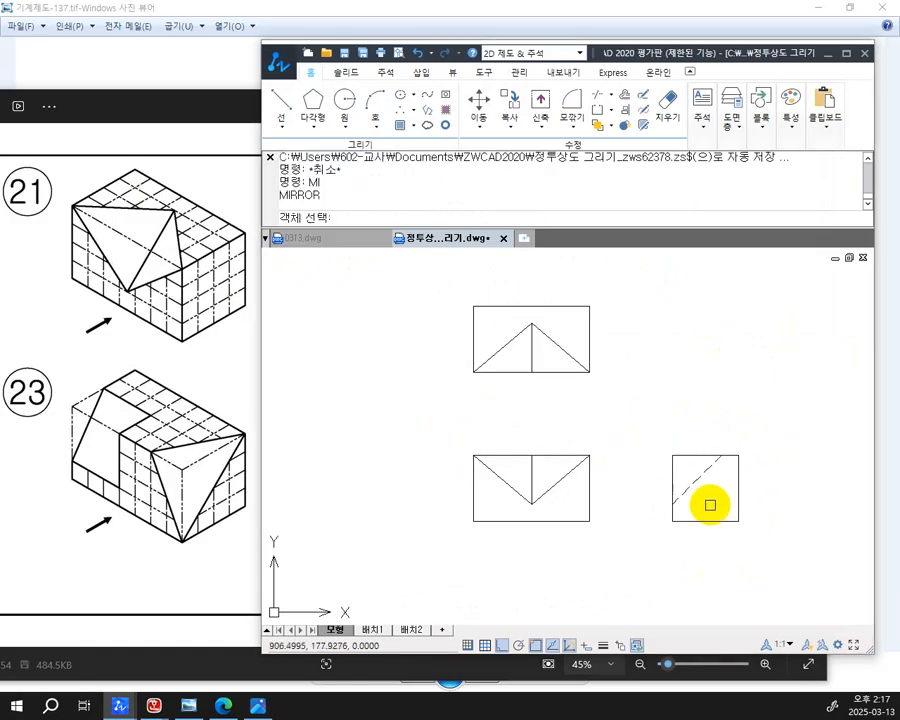
pyautogui.click(767, 545)
pyautogui.click(655, 423)
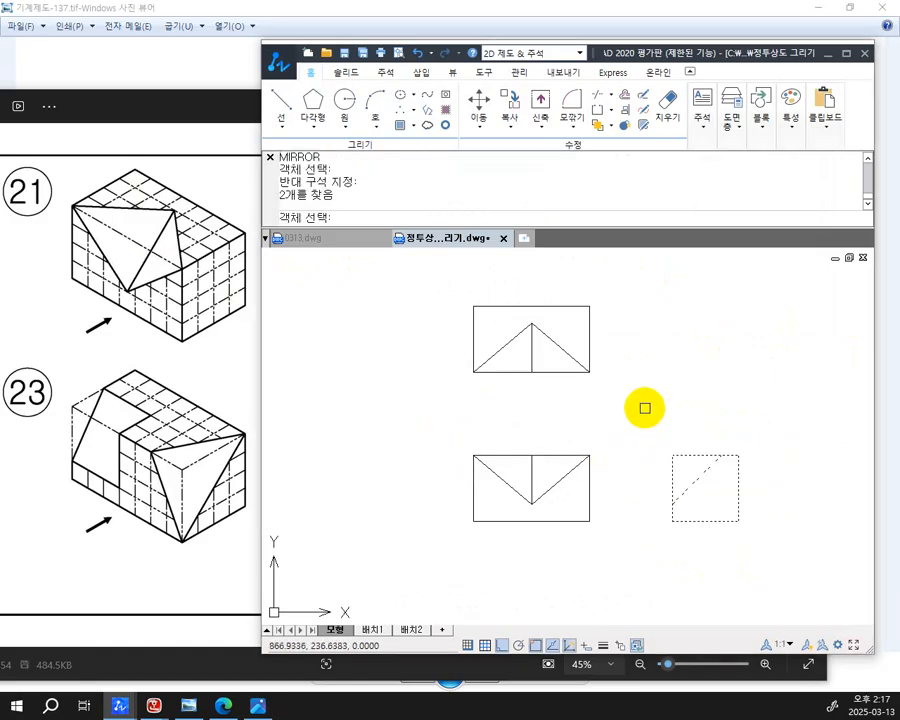
pyautogui.press('Return')
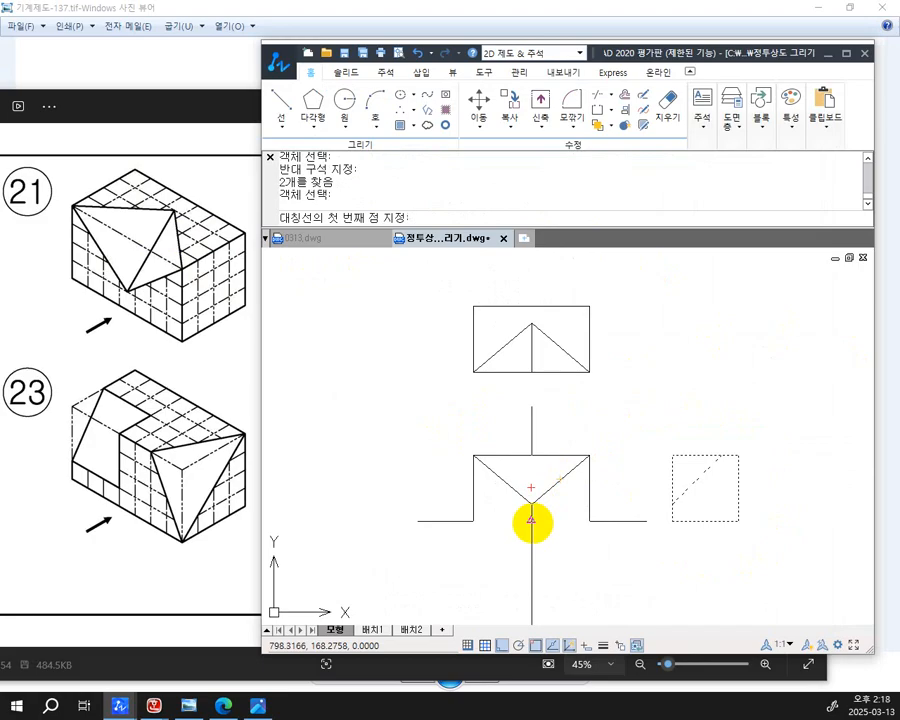
pyautogui.click(531, 520)
pyautogui.click(531, 455)
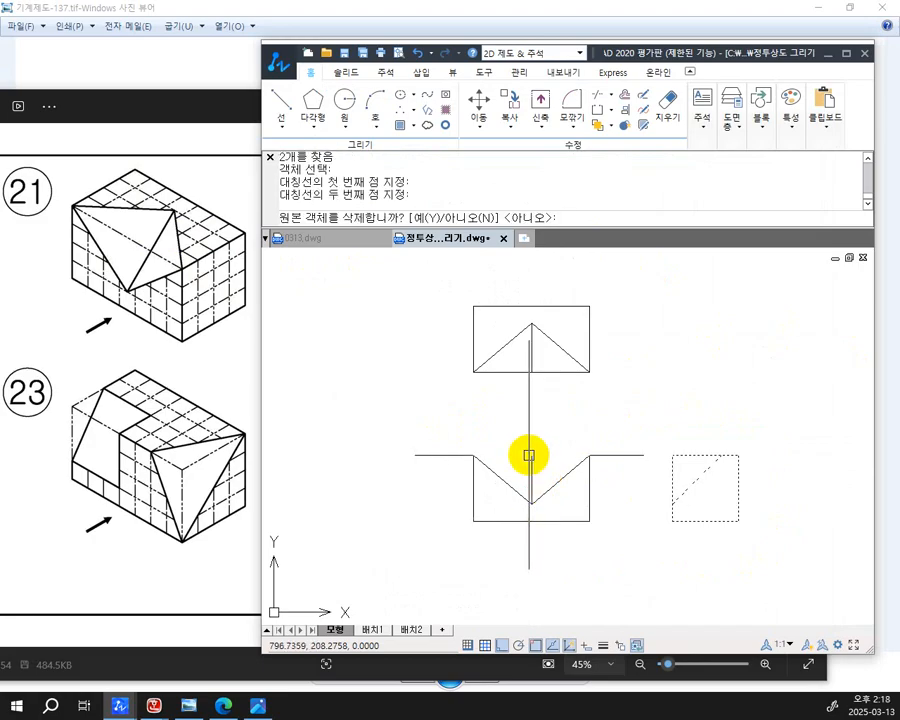
pyautogui.press('Return')
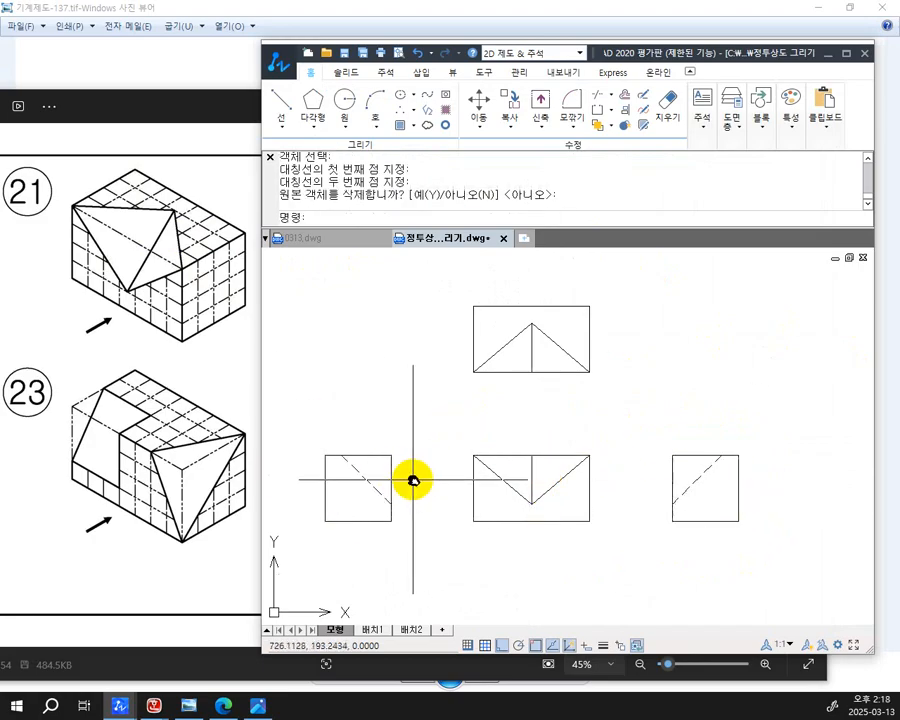
# Step: Mark figure 21's hidden bottom edges in red and its cut edges in green with dashed screen-pen lines, then close the pen
pyautogui.moveTo(413, 481); pyautogui.dragTo(422, 452, button='middle')
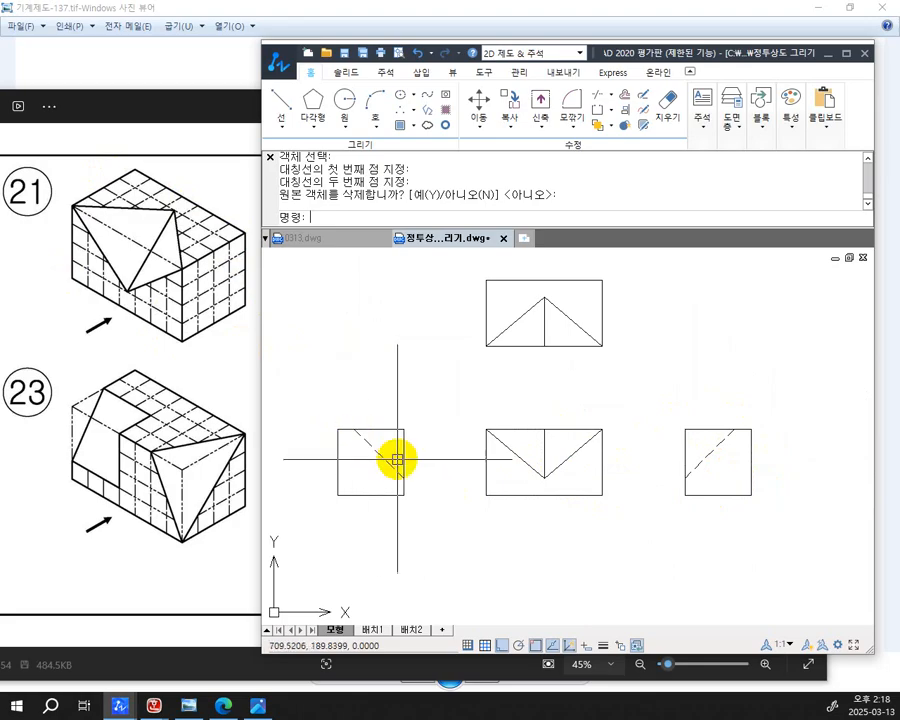
pyautogui.moveTo(704, 485); pyautogui.dragTo(634, 475, button='middle')
pyautogui.scroll(-2, 635, 482)
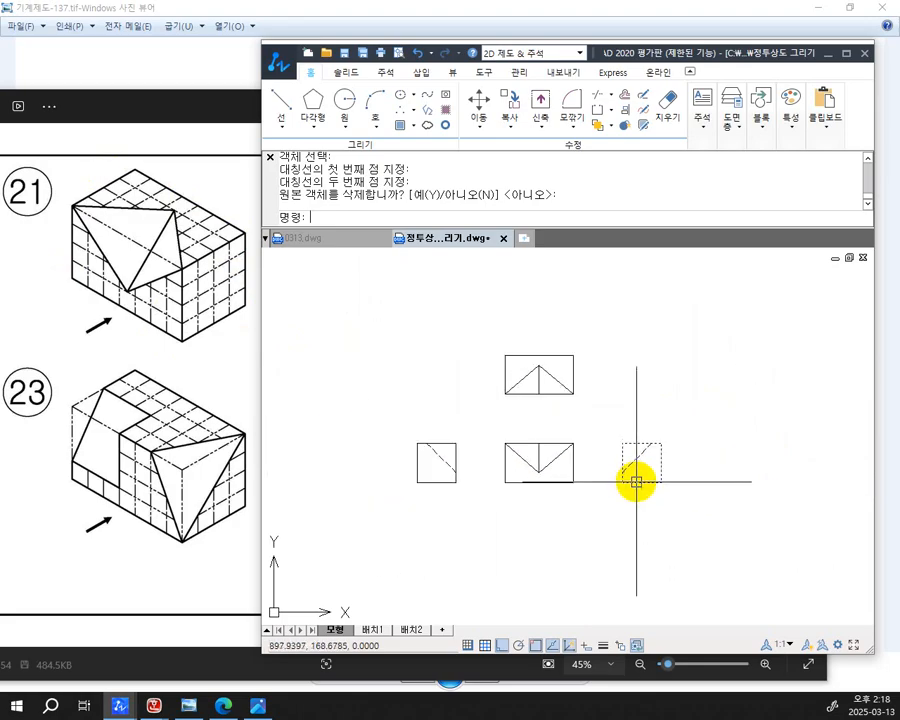
pyautogui.scroll(1, 536, 572)
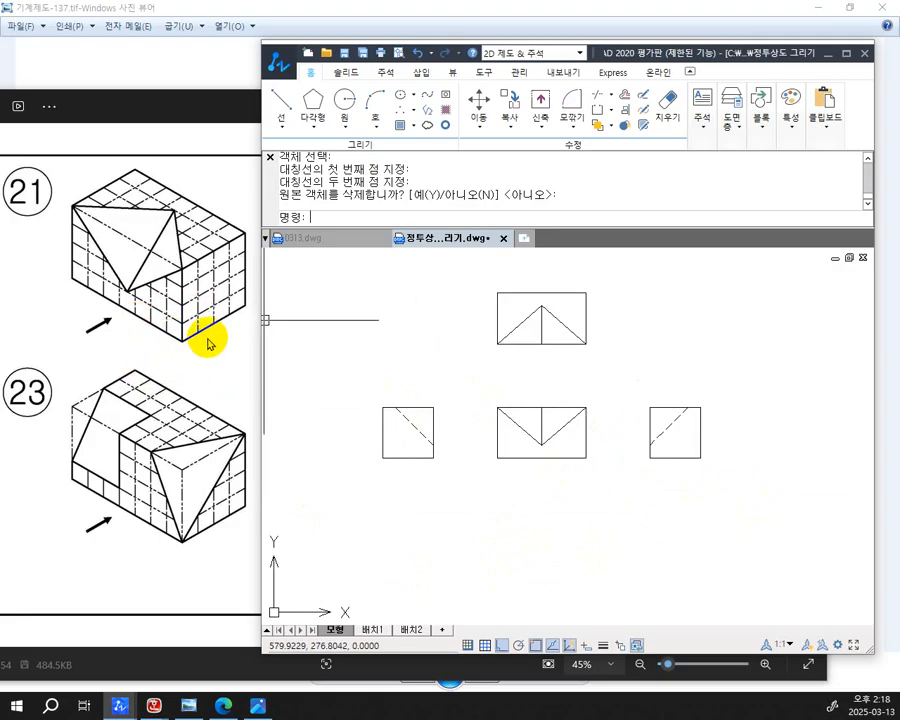
pyautogui.hotkey('ctrl', '2')
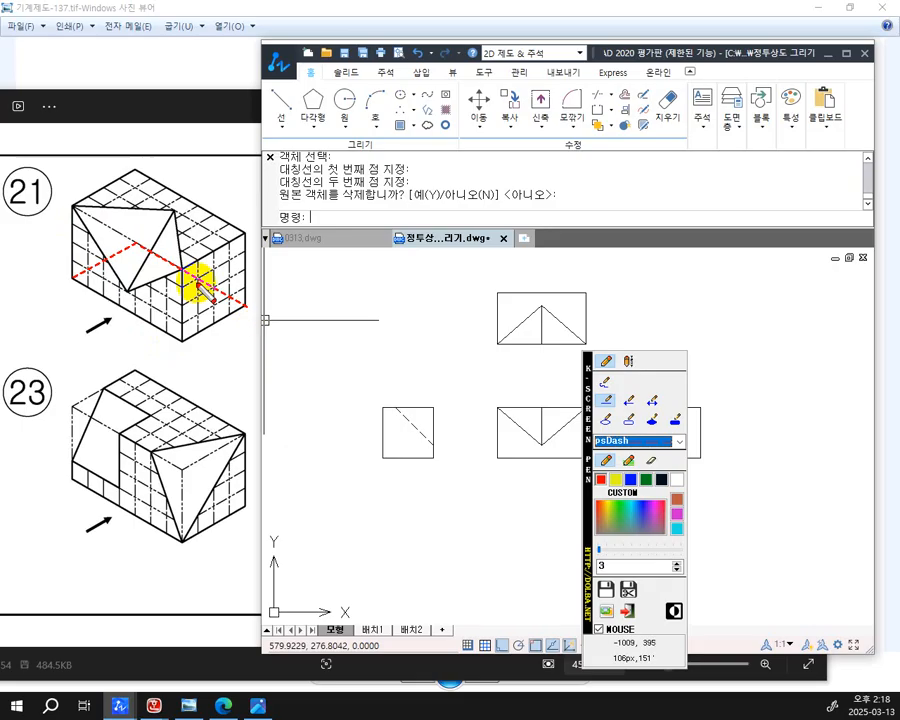
pyautogui.click(650, 481)
pyautogui.moveTo(73, 206); pyautogui.dragTo(175, 209)
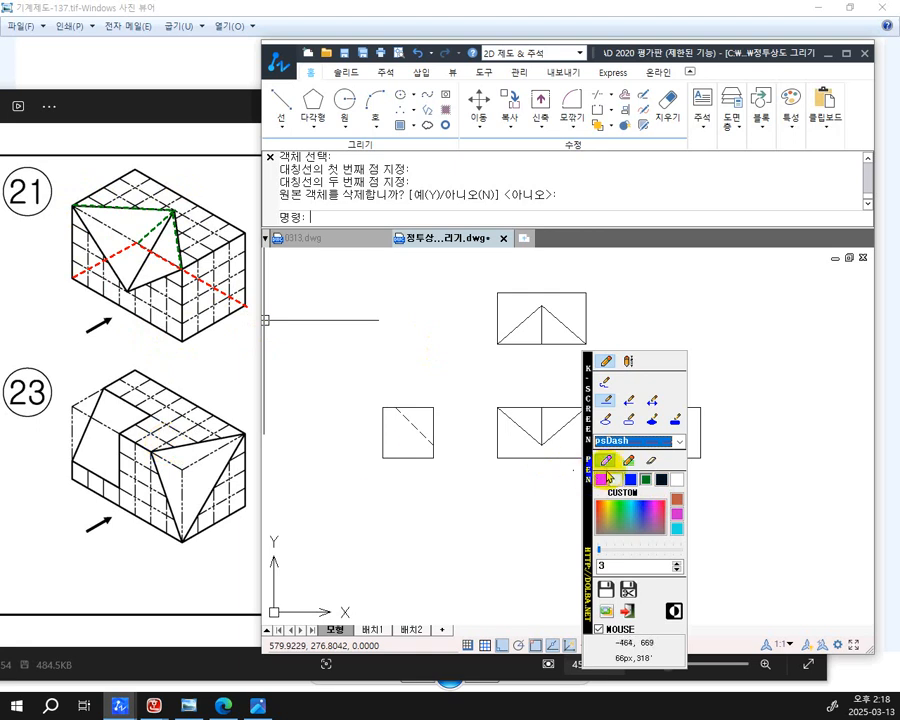
pyautogui.press('Escape')
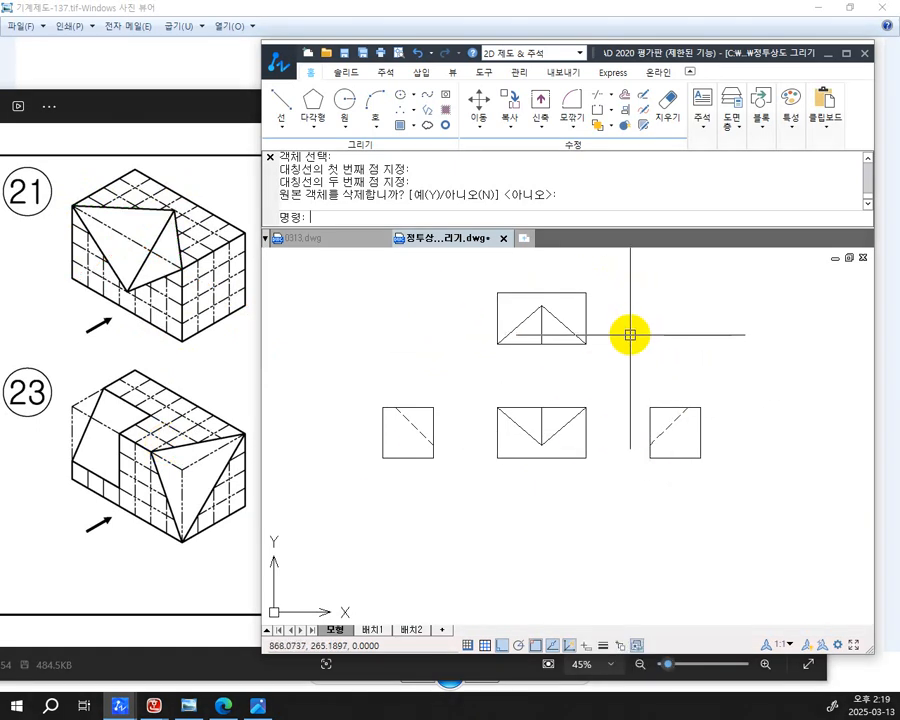
# Step: Mirror the top view downward about the front view's horizontal centre line, keeping the source objects, to create the bottom view
pyautogui.write('mi')
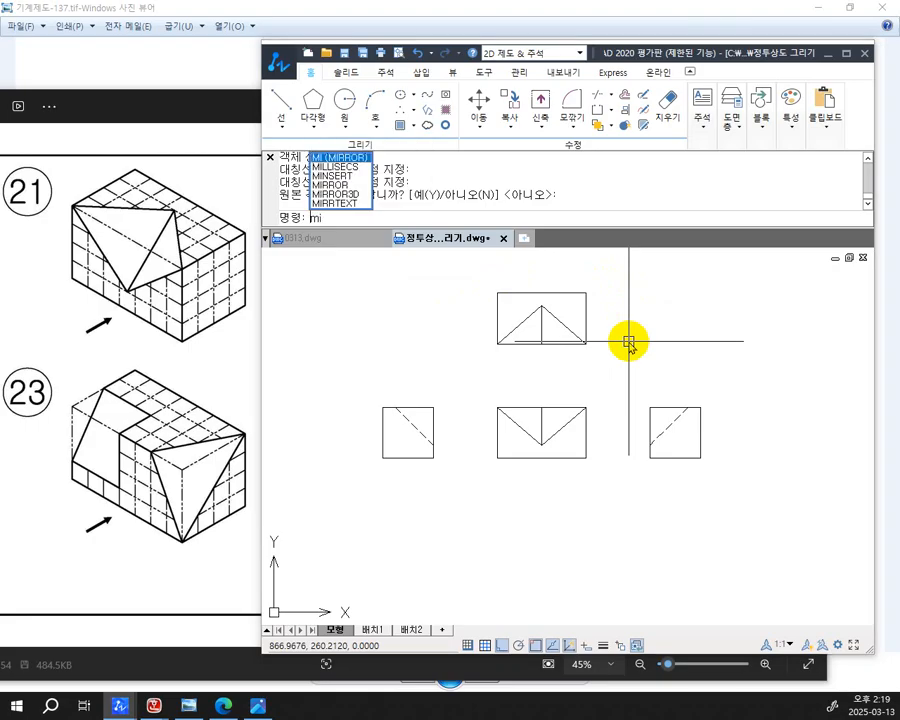
pyautogui.press('Return')
pyautogui.click(620, 368)
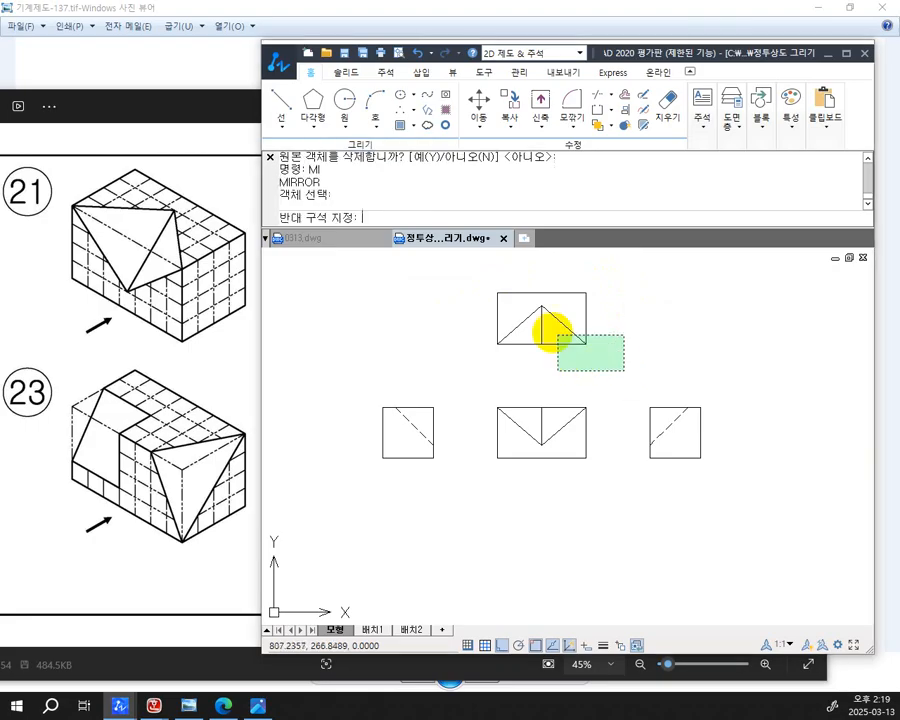
pyautogui.click(446, 275)
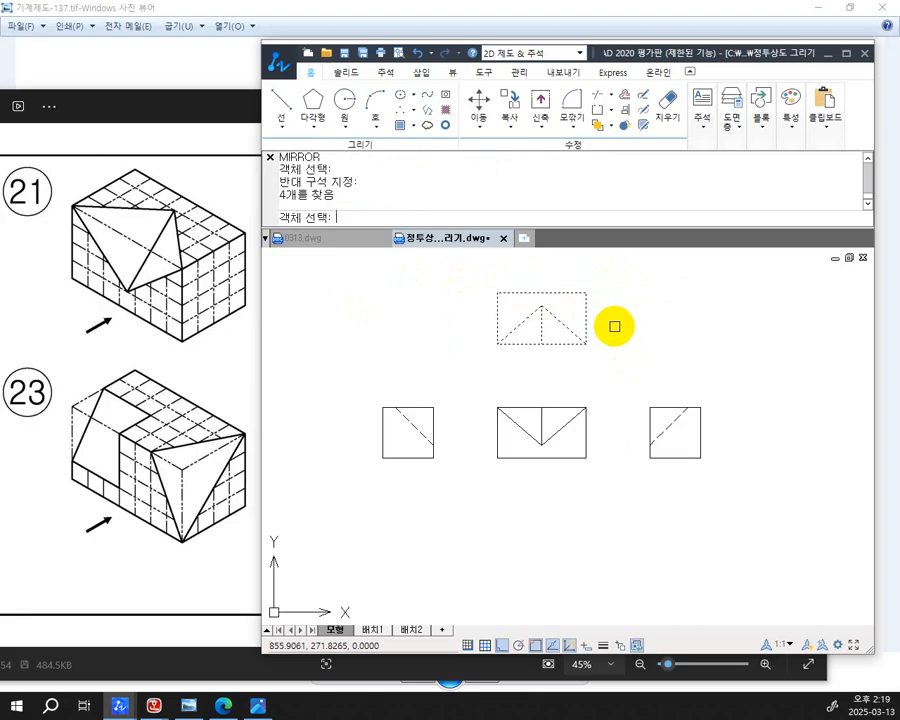
pyautogui.press('Return')
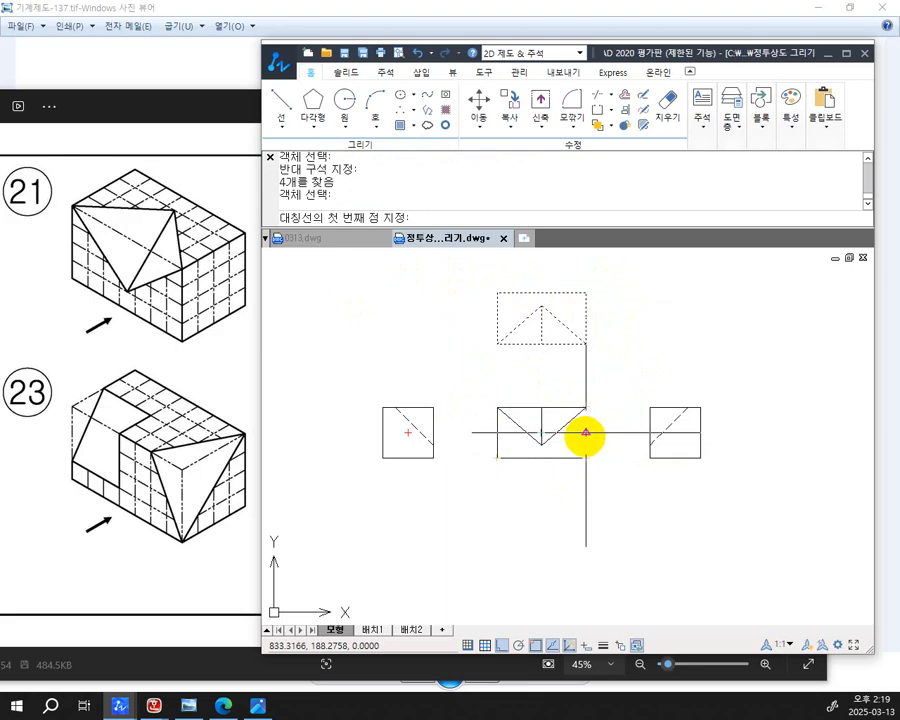
pyautogui.click(585, 432)
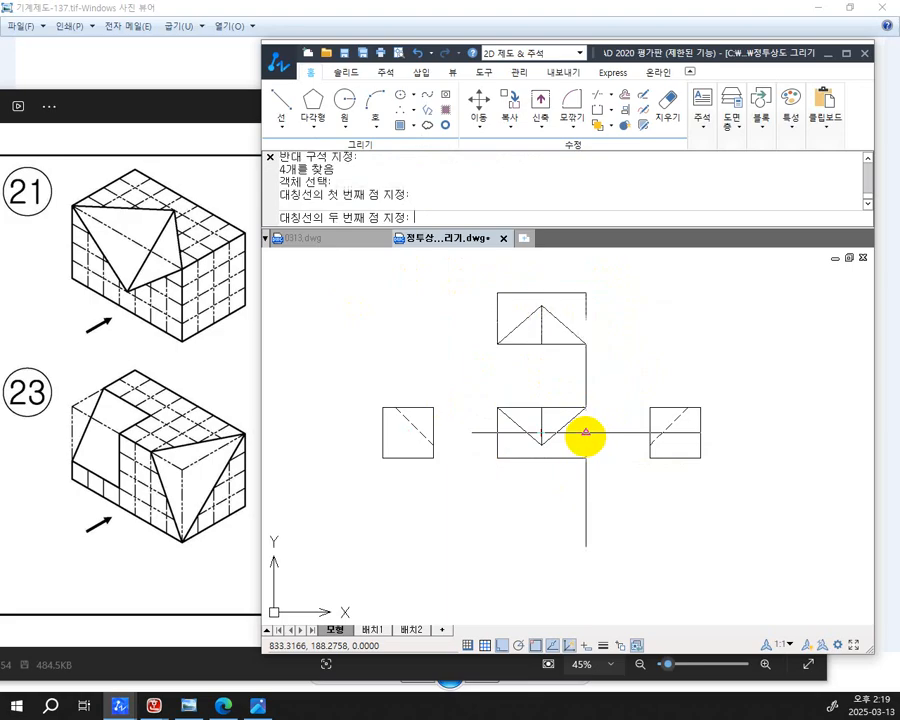
pyautogui.click(497, 433)
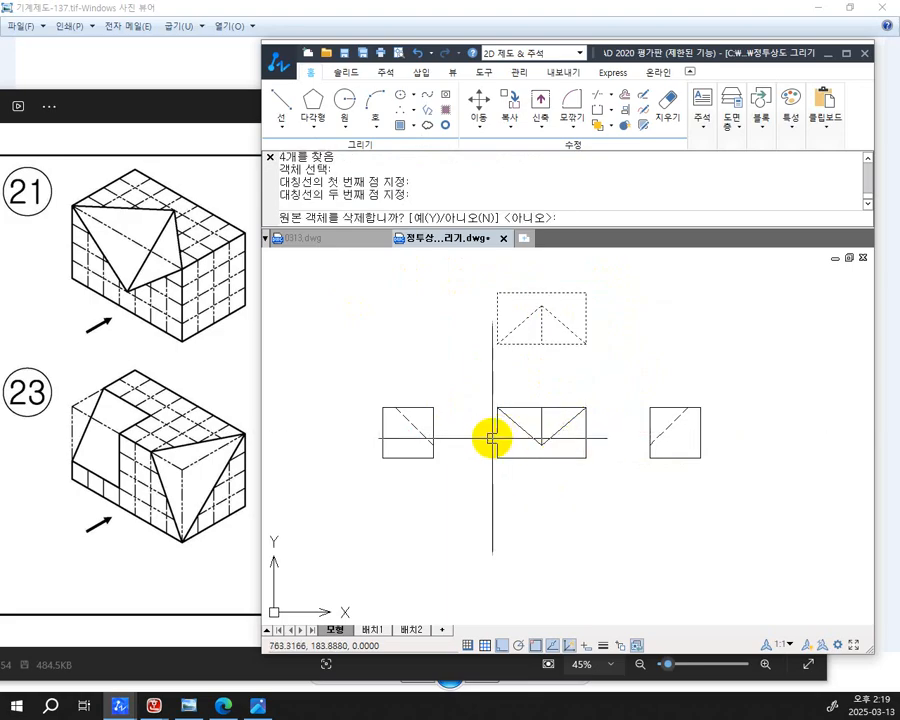
pyautogui.press('Return')
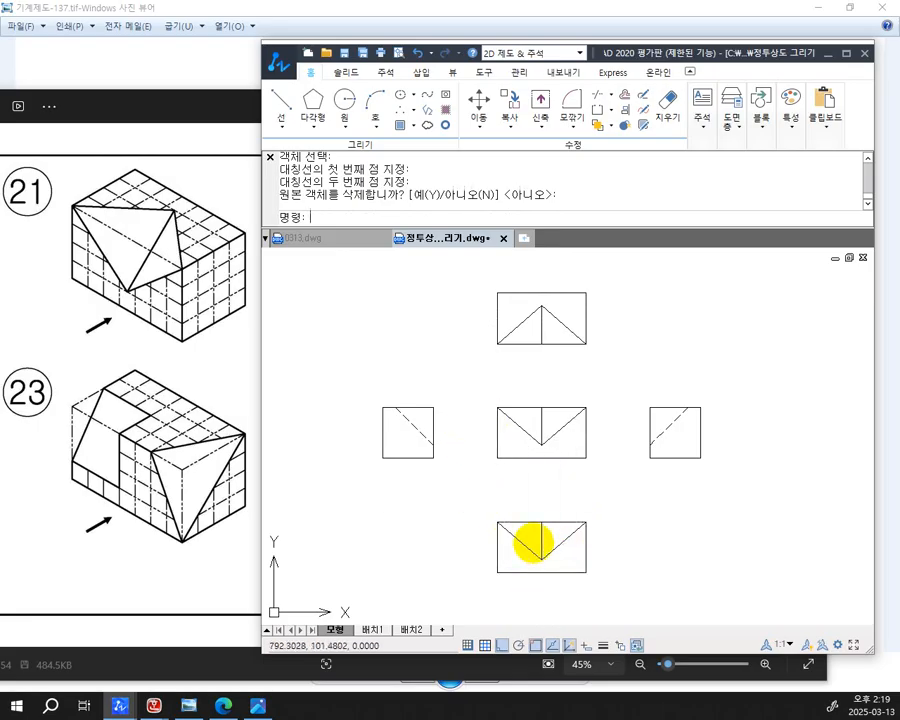
# Step: Change the three inner cut lines of the bottom view to the HIDDEN linetype and clear the selection
pyautogui.click(562, 563)
pyautogui.click(514, 532)
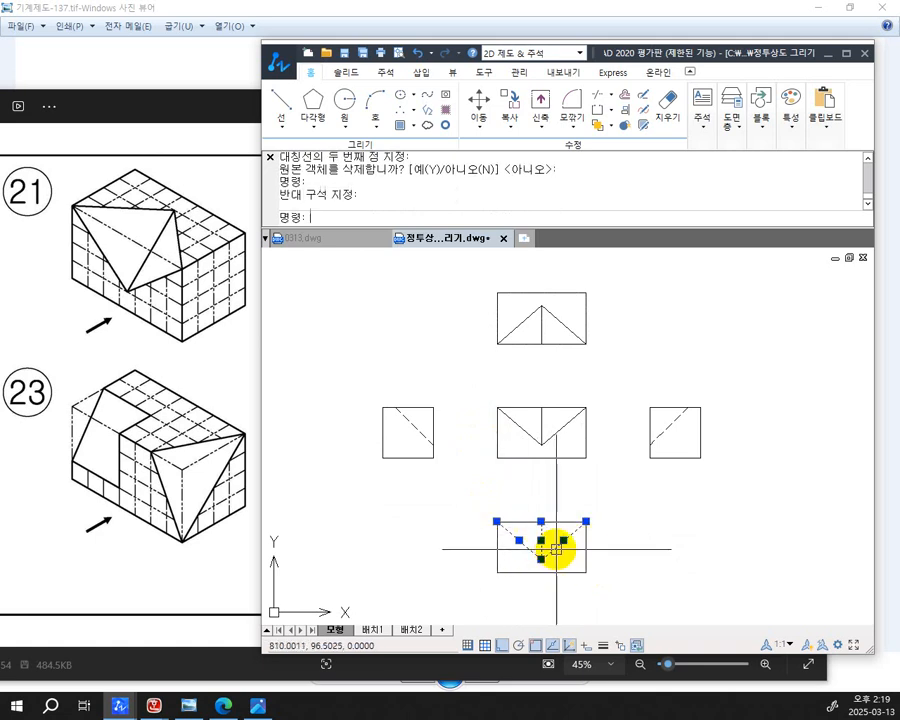
pyautogui.click(790, 128)
pyautogui.click(798, 197)
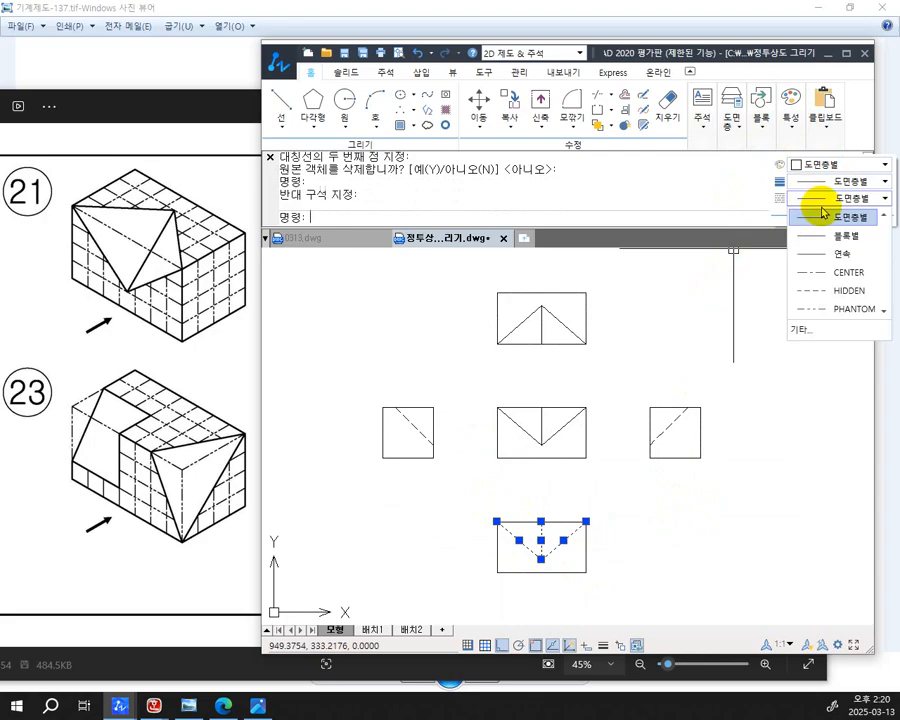
pyautogui.click(825, 291)
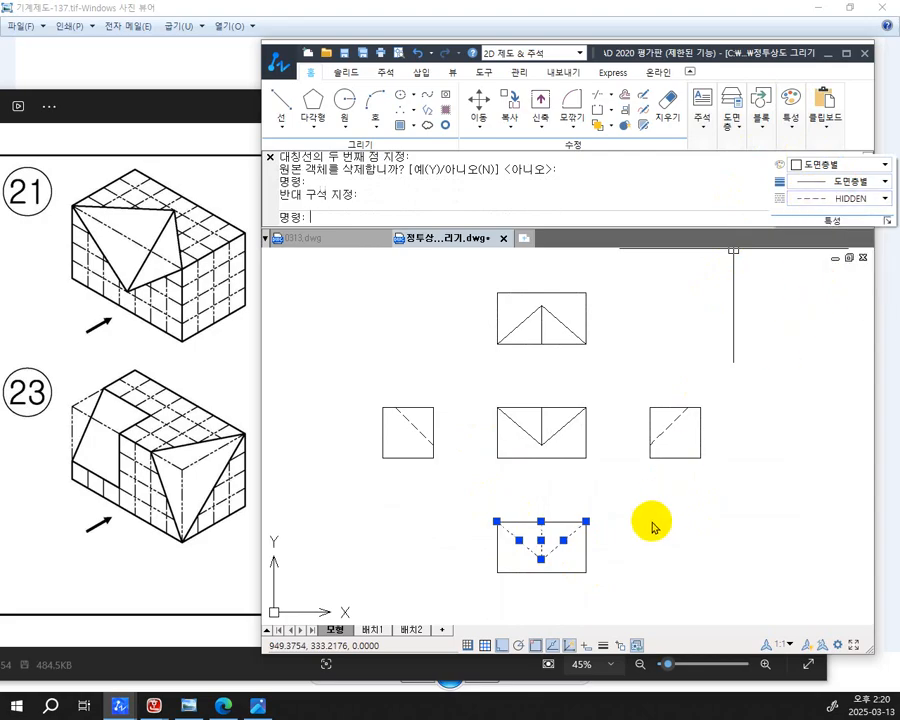
pyautogui.press('Escape')
pyautogui.press('Escape')
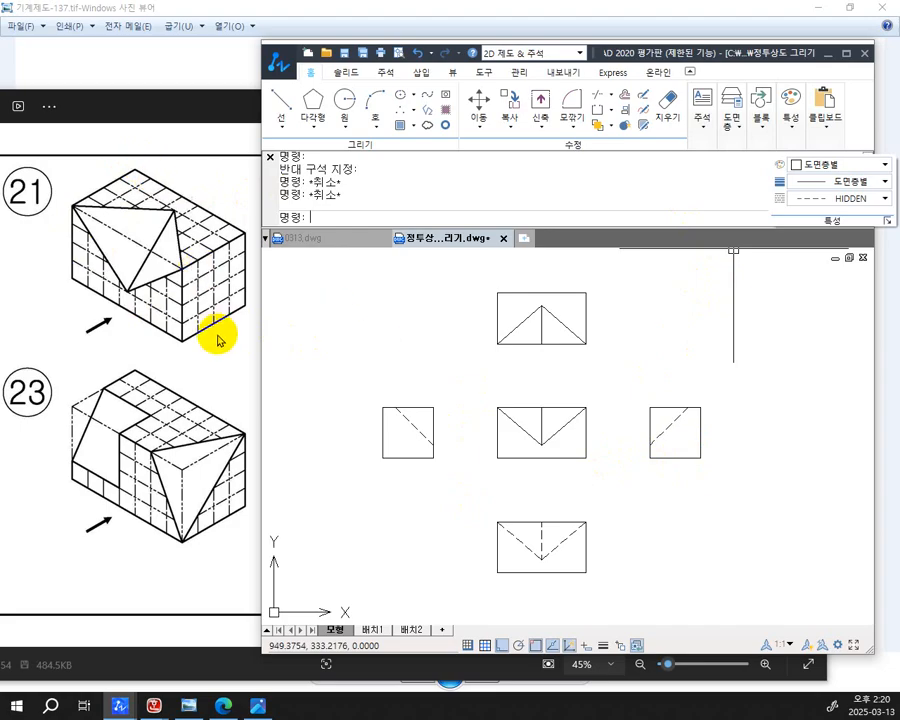
# Step: Mark figure 21's hidden rear vertical edge and rear bottom edge with green dashed straight screen-pen lines, then close the pen
pyautogui.hotkey('ctrl', '2')
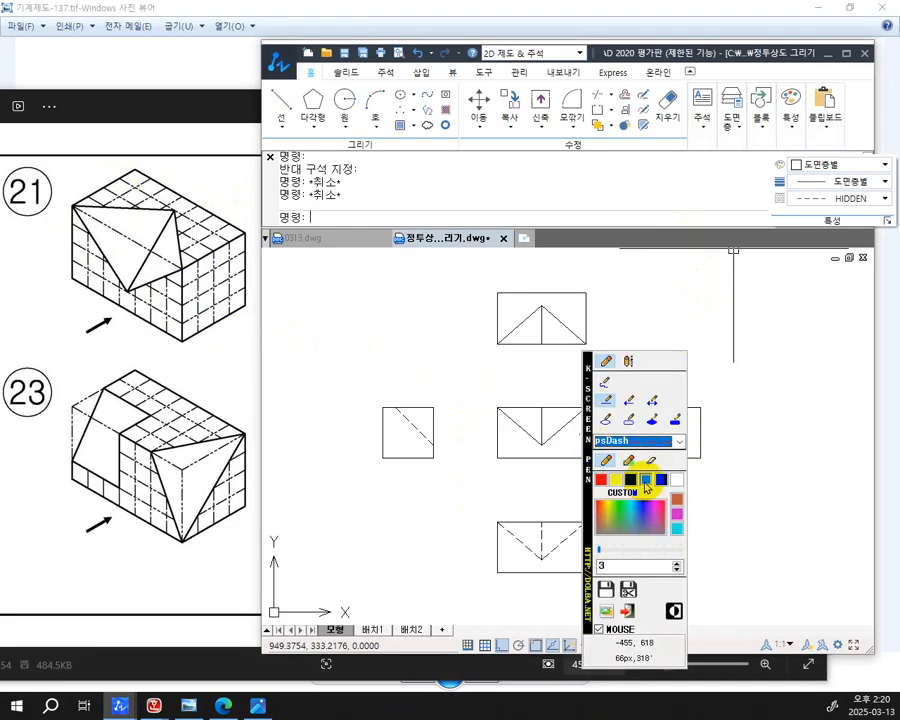
pyautogui.click(605, 382)
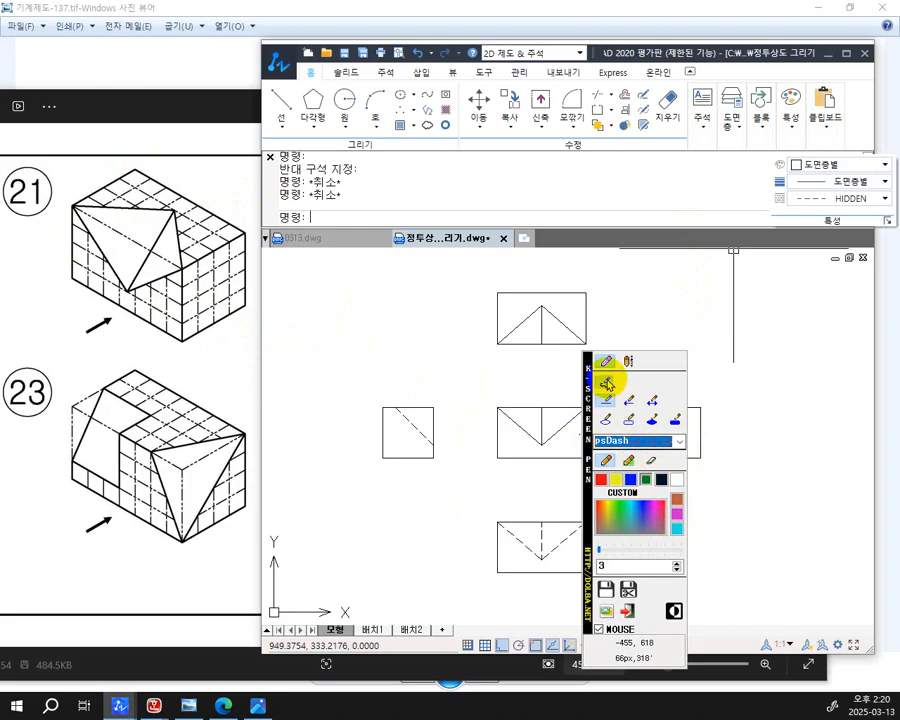
pyautogui.moveTo(136, 170); pyautogui.dragTo(135, 246)
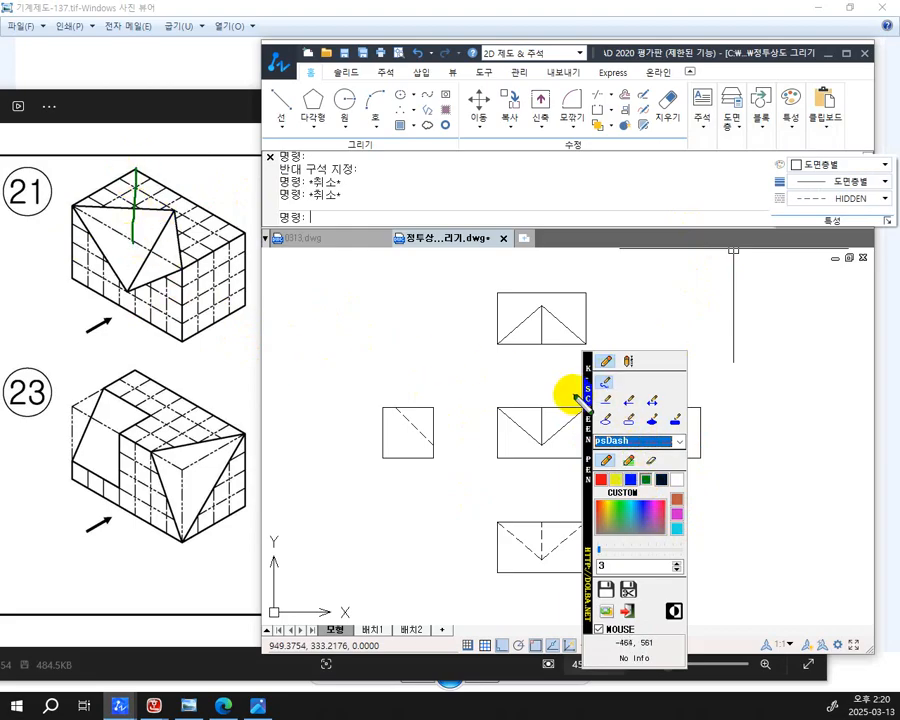
pyautogui.click(605, 399)
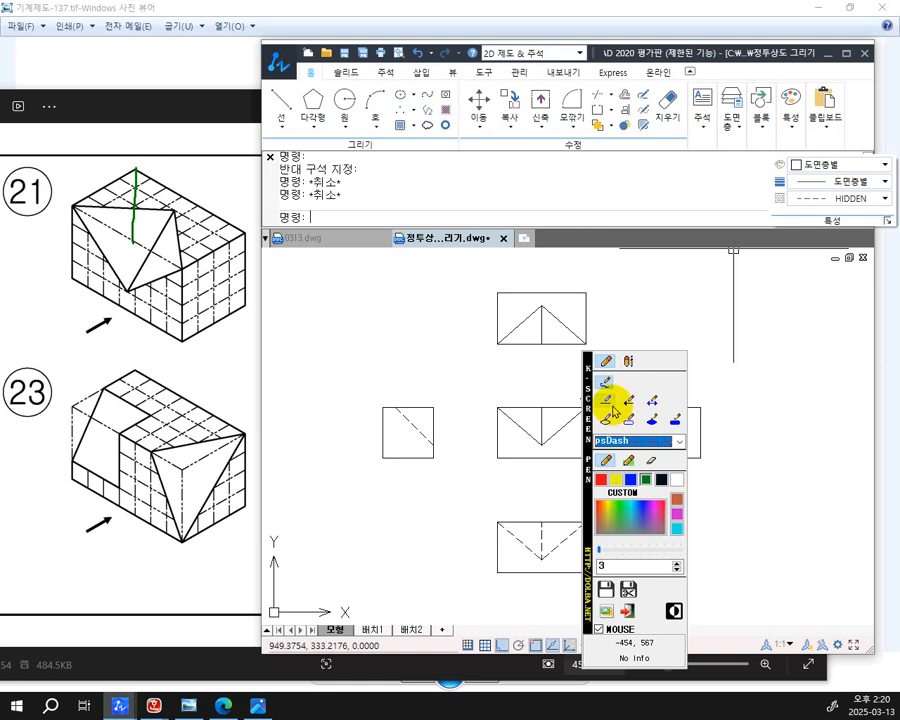
pyautogui.rightClick(171, 202)
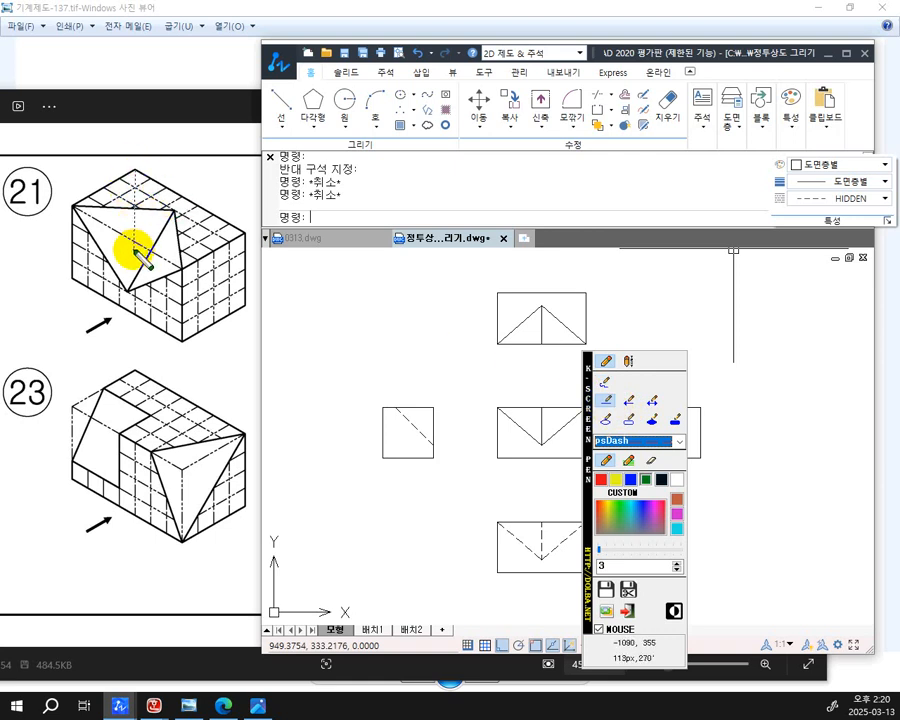
pyautogui.moveTo(134, 262); pyautogui.dragTo(134, 170)
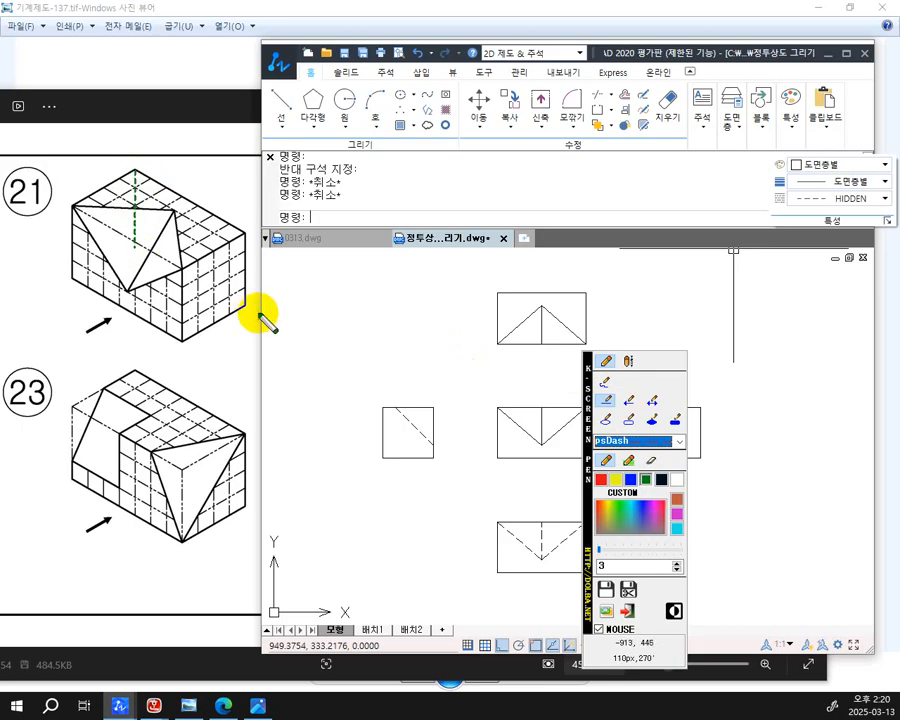
pyautogui.moveTo(245, 305); pyautogui.dragTo(134, 250)
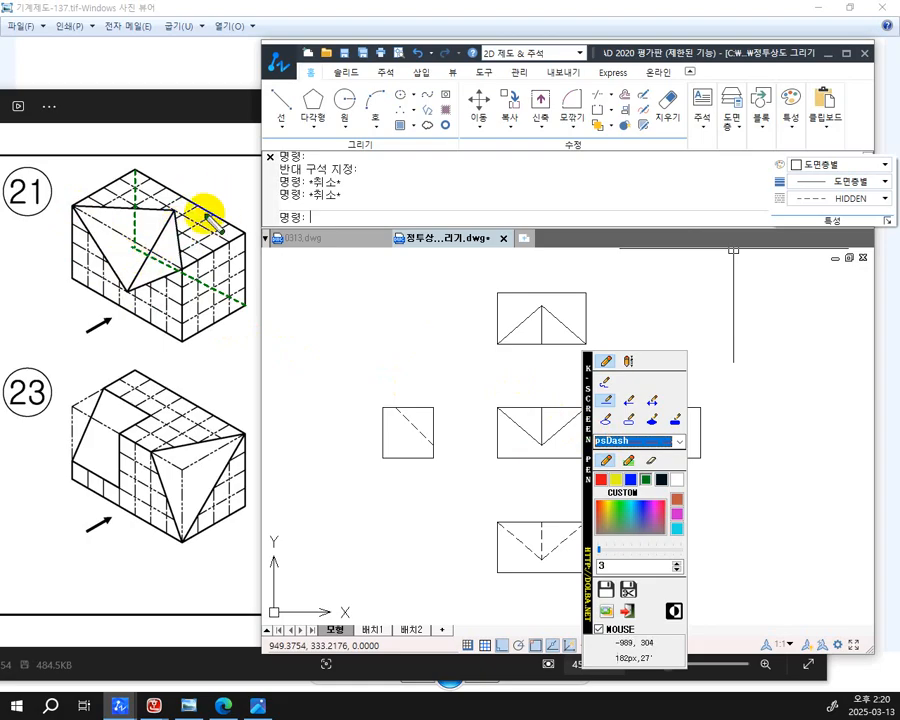
pyautogui.click(653, 398)
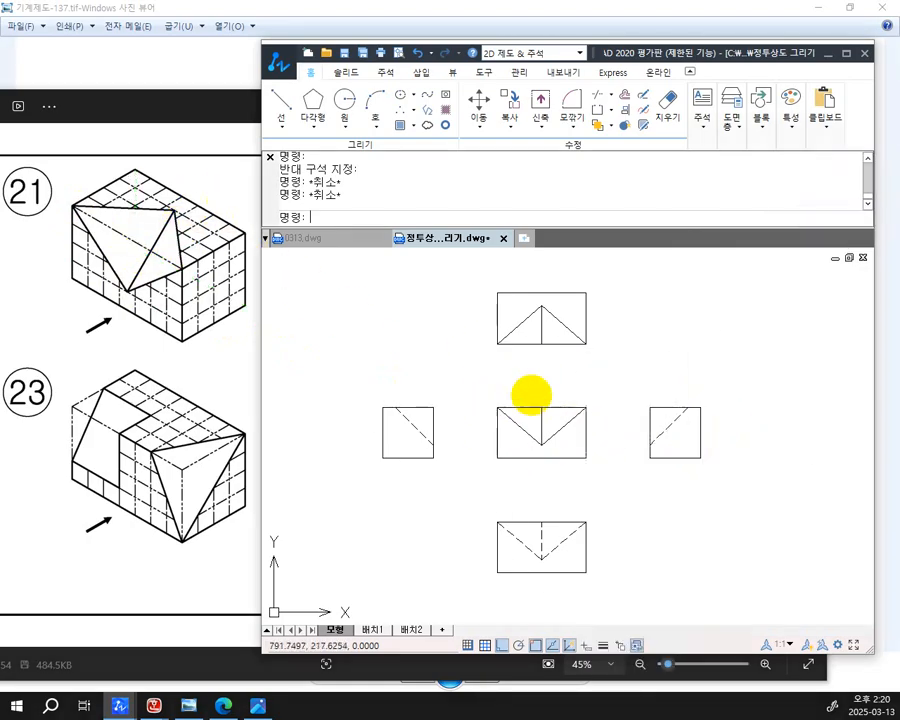
# Step: Mirror the front view about the right side view's vertical centre line, keeping the source objects, to create the rear view
pyautogui.moveTo(678, 442)
pyautogui.mouseDown(button='middle')
pyautogui.moveTo(637, 431)
pyautogui.moveTo(621, 449)
pyautogui.mouseUp(button='middle')
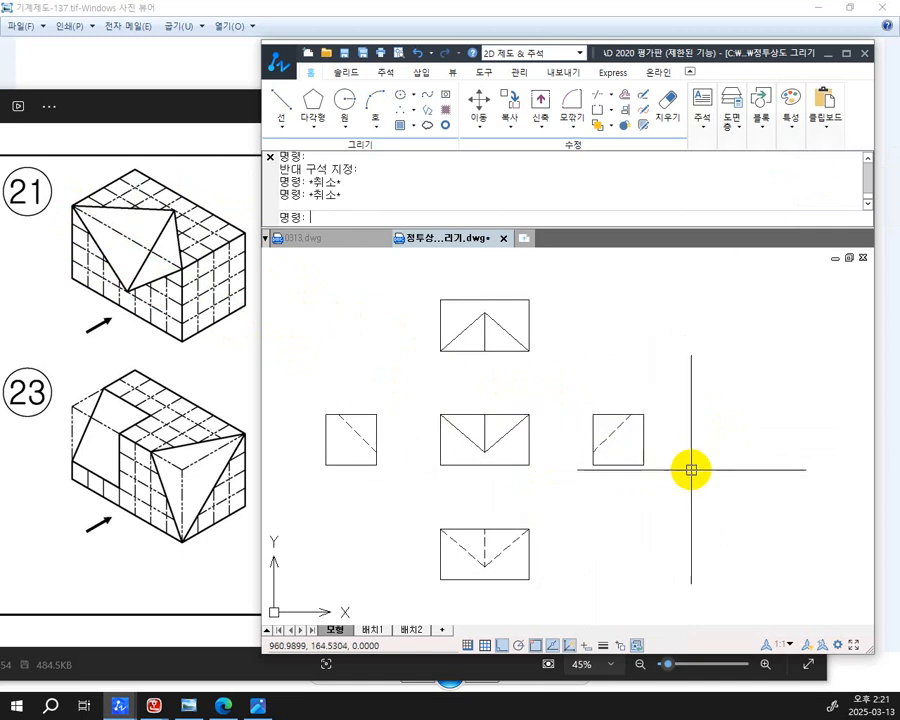
pyautogui.write('mi')
pyautogui.press('Return')
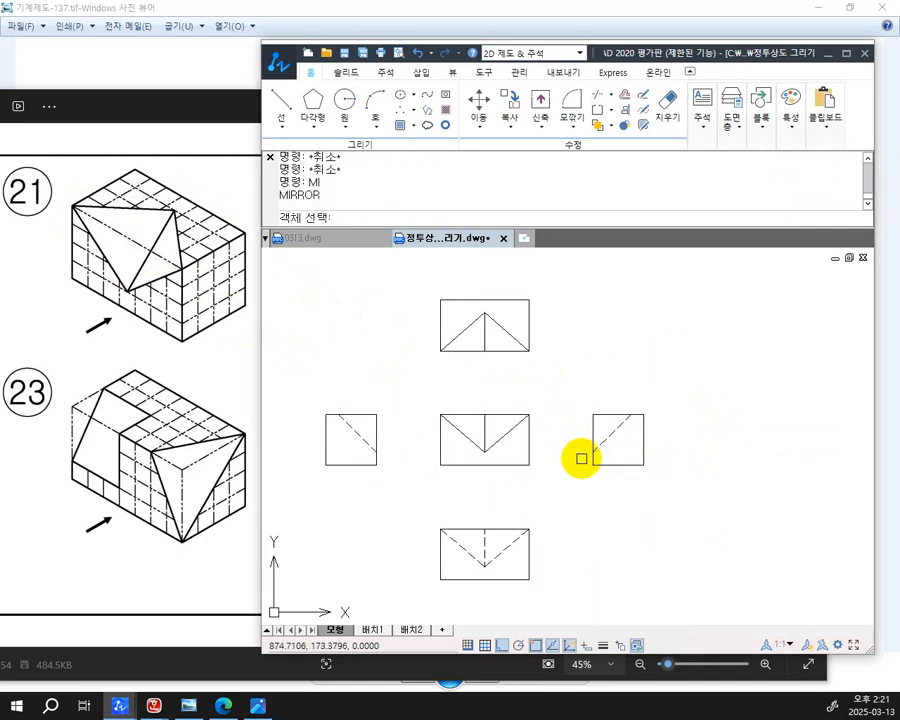
pyautogui.click(545, 483)
pyautogui.click(438, 415)
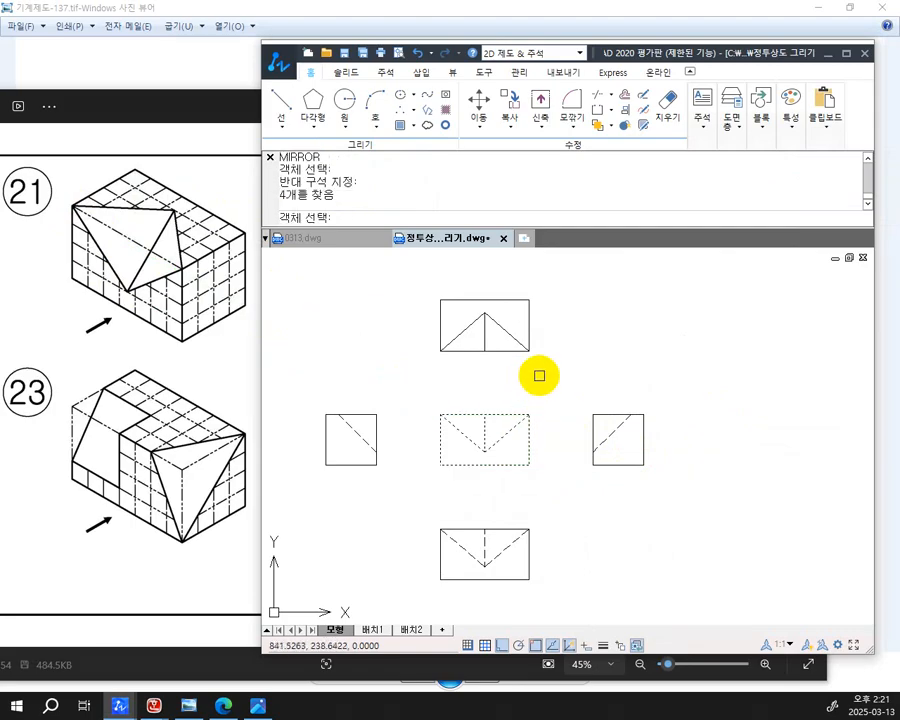
pyautogui.press('Return')
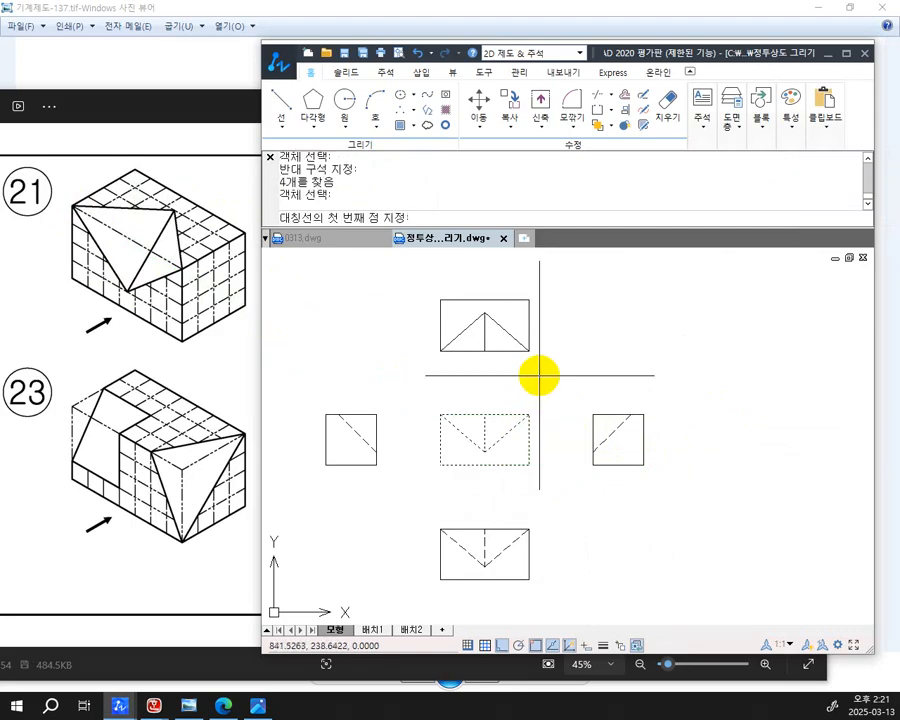
pyautogui.click(617, 465)
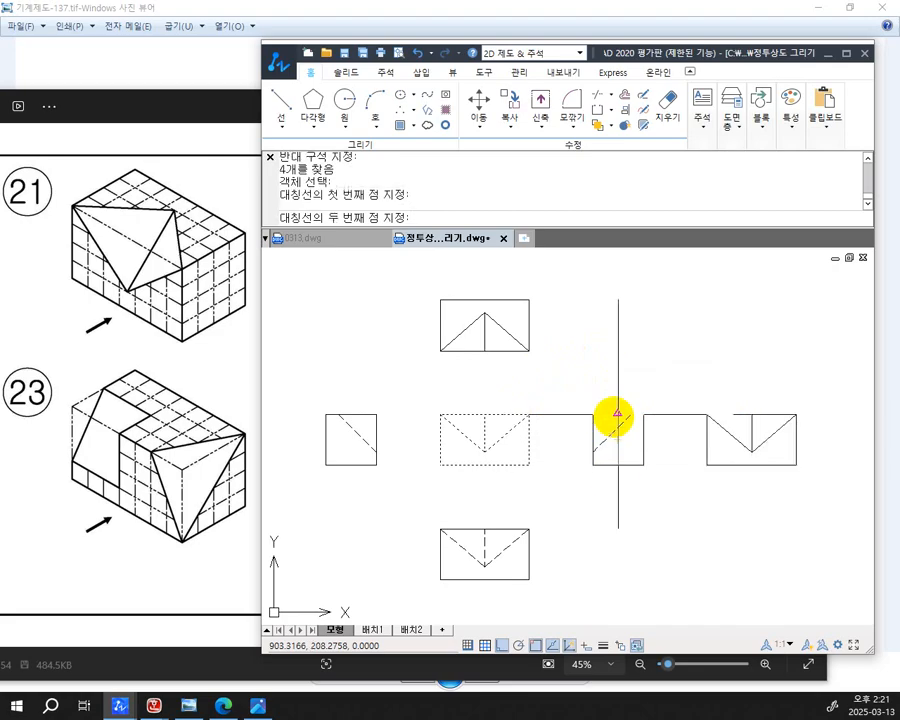
pyautogui.click(615, 416)
pyautogui.press('Return')
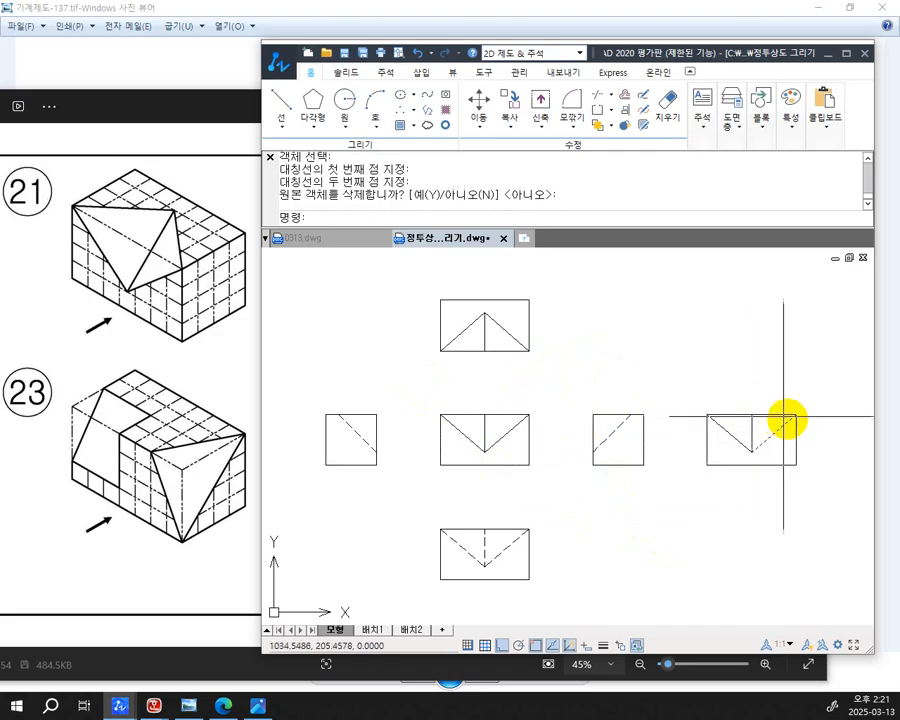
# Step: Change the three inner cut lines of the rear view to the HIDDEN linetype and clear the selection
pyautogui.click(774, 452)
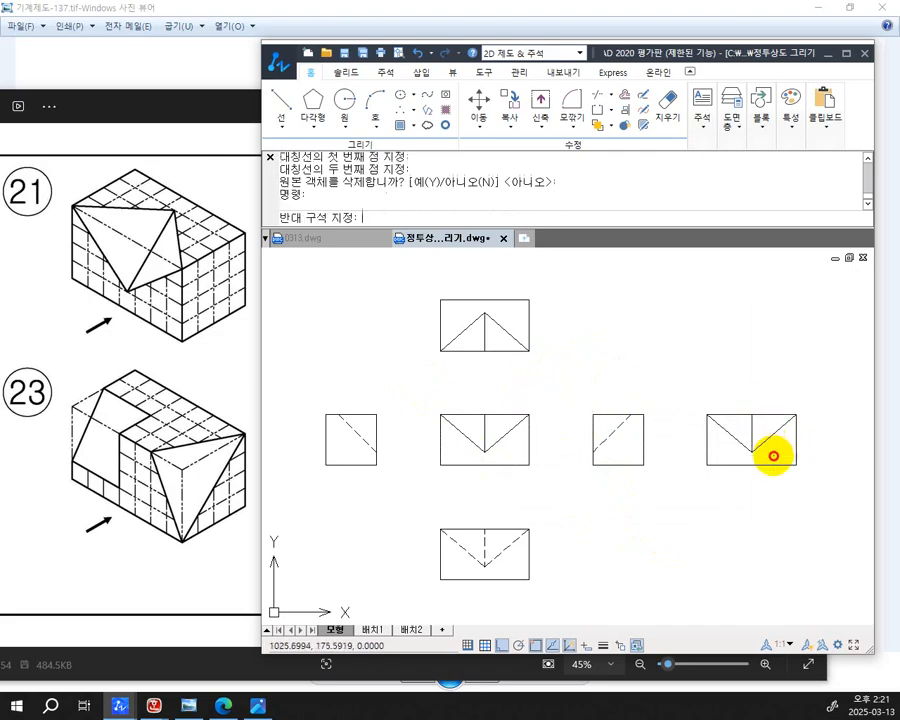
pyautogui.click(728, 428)
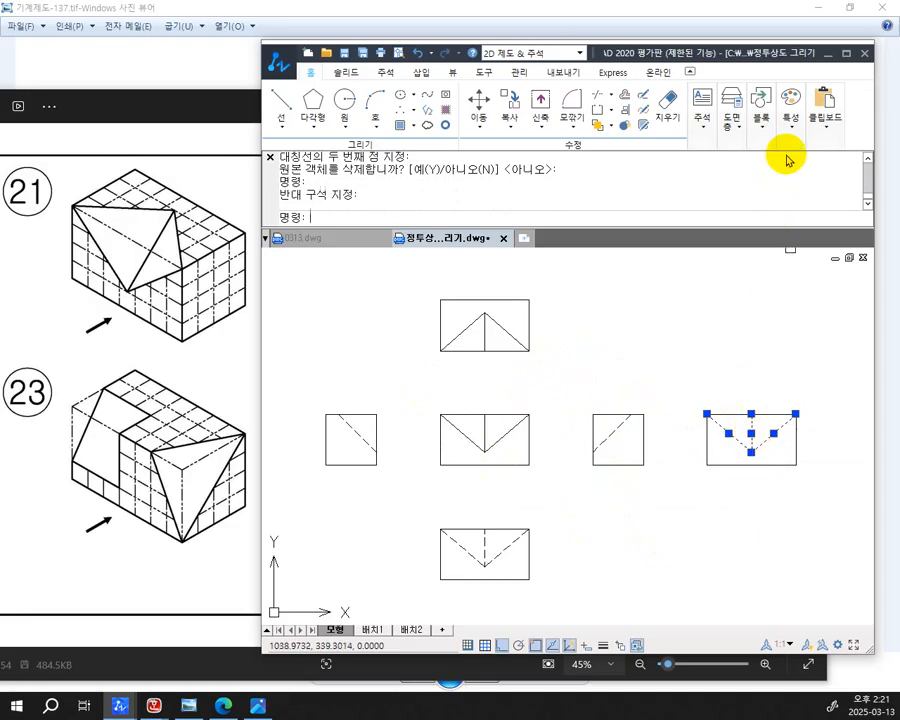
pyautogui.click(790, 100)
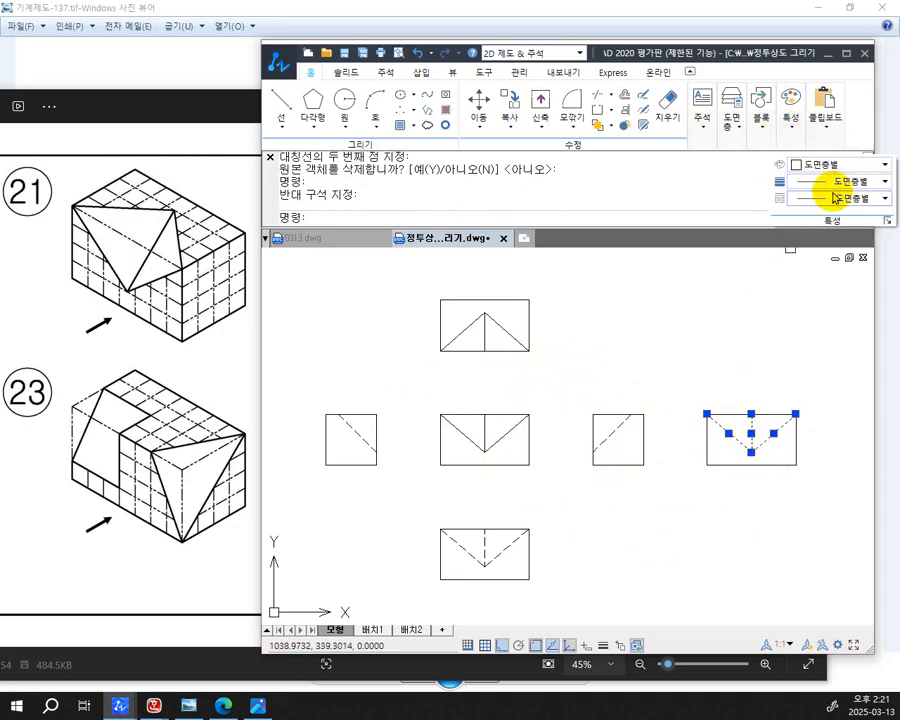
pyautogui.click(830, 198)
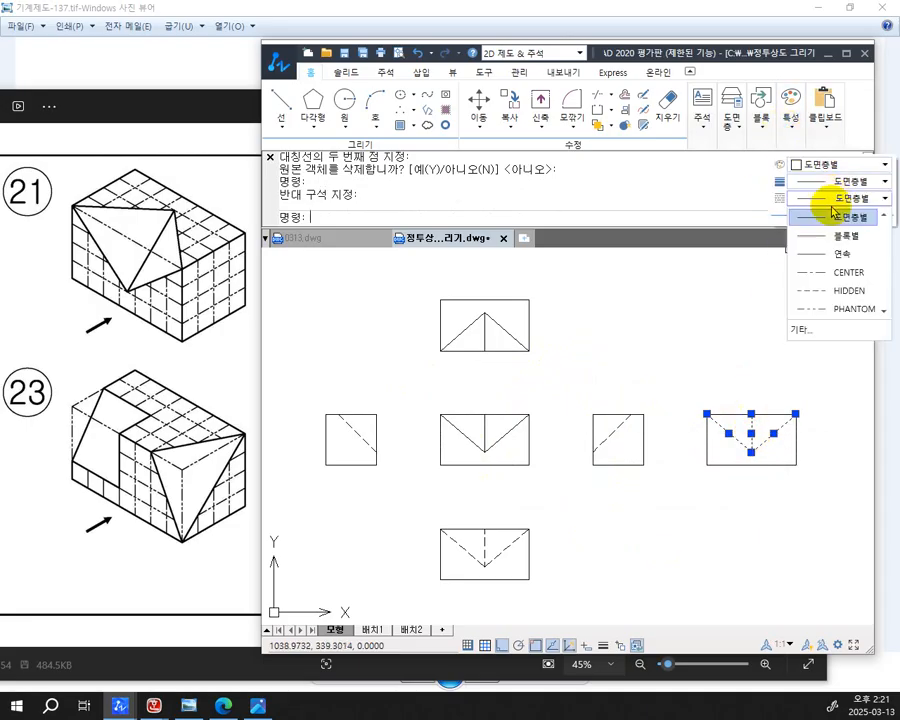
pyautogui.click(832, 291)
pyautogui.press('Escape')
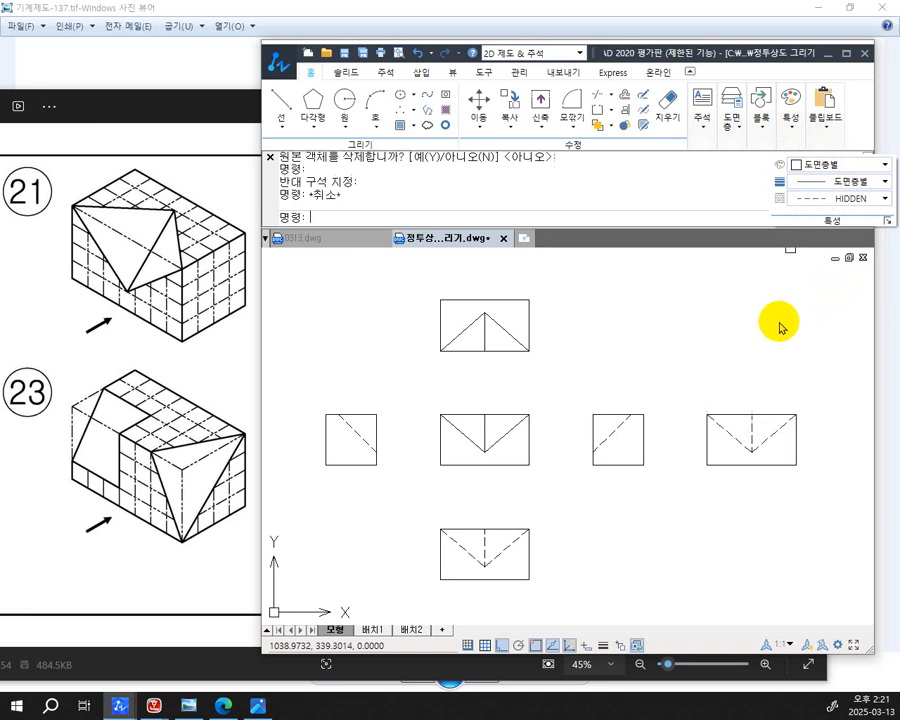
pyautogui.press('Escape')
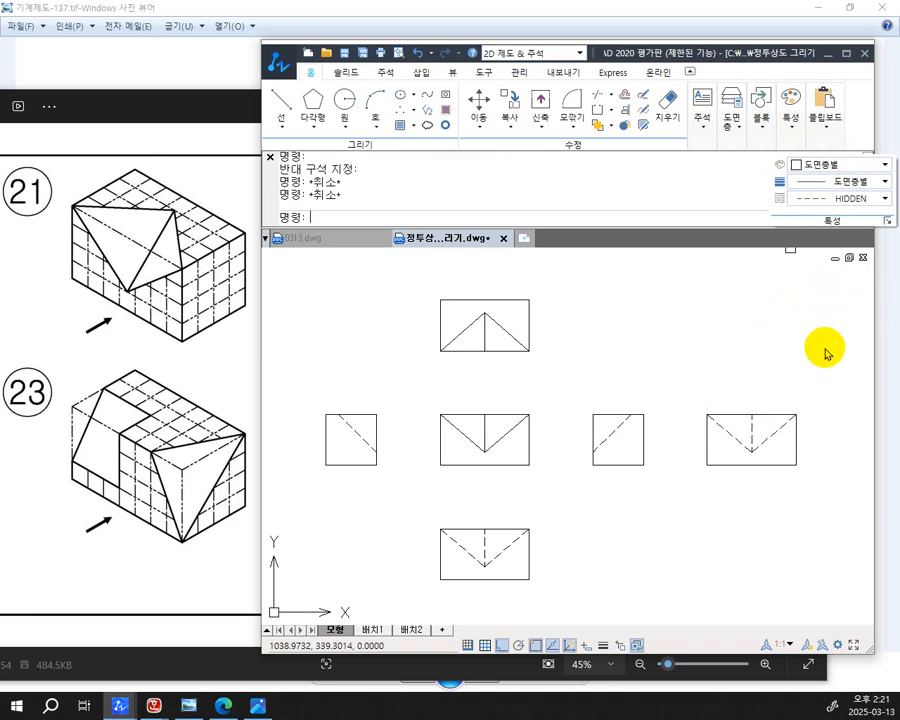
# Step: With the green freehand screen pen, mark figure 21's front viewing arrow and write 정면도 under the front view
pyautogui.press('F2')
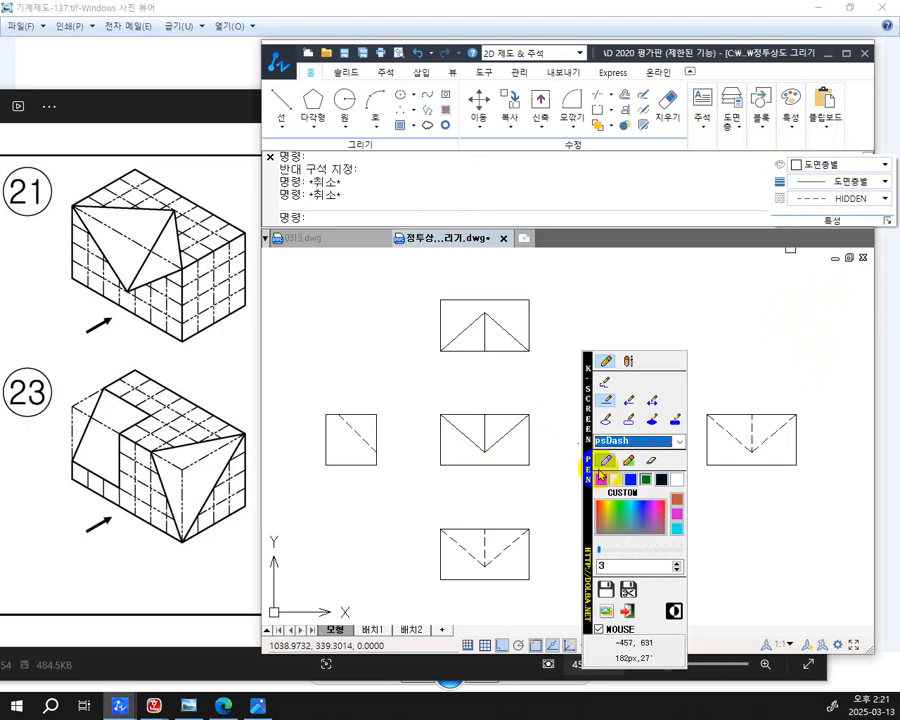
pyautogui.moveTo(583, 487)
pyautogui.mouseDown()
pyautogui.moveTo(360, 414)
pyautogui.moveTo(152, 465)
pyautogui.mouseUp()
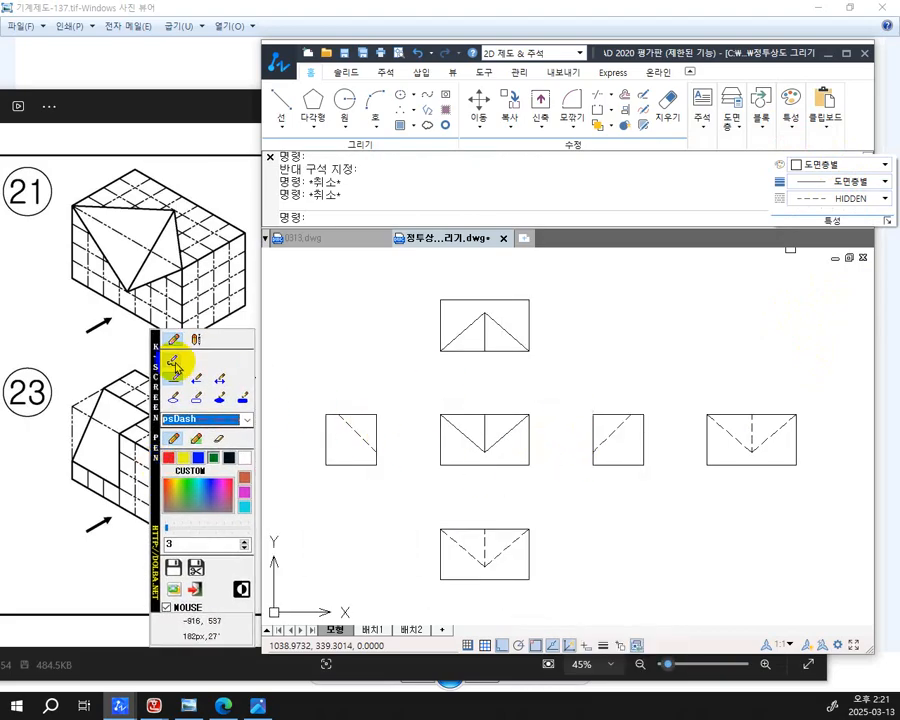
pyautogui.click(183, 362)
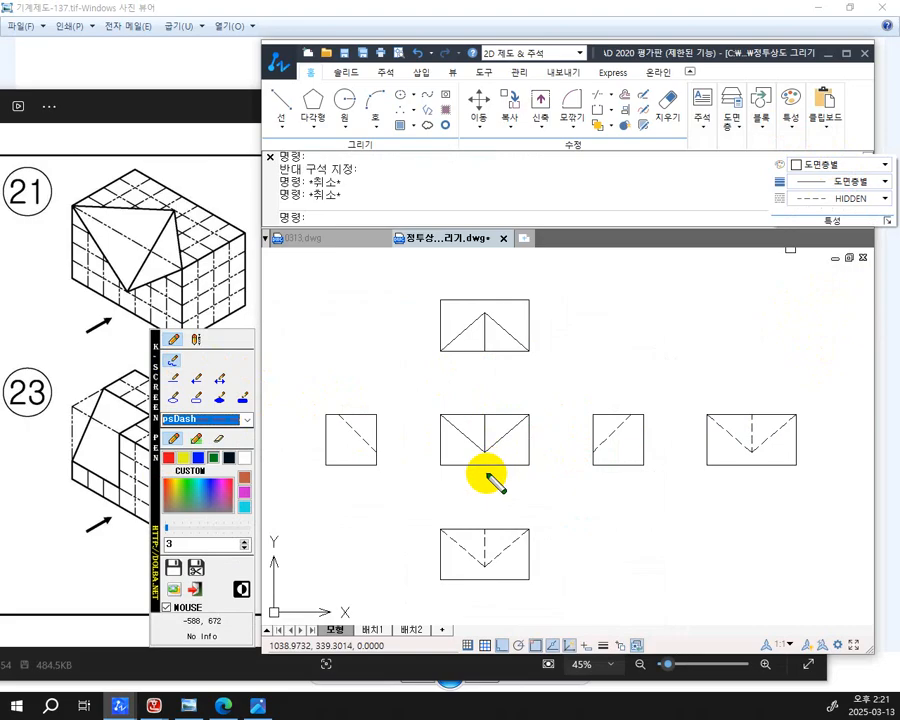
pyautogui.moveTo(80, 340)
pyautogui.mouseDown()
pyautogui.moveTo(84, 328)
pyautogui.moveTo(76, 336)
pyautogui.mouseUp()
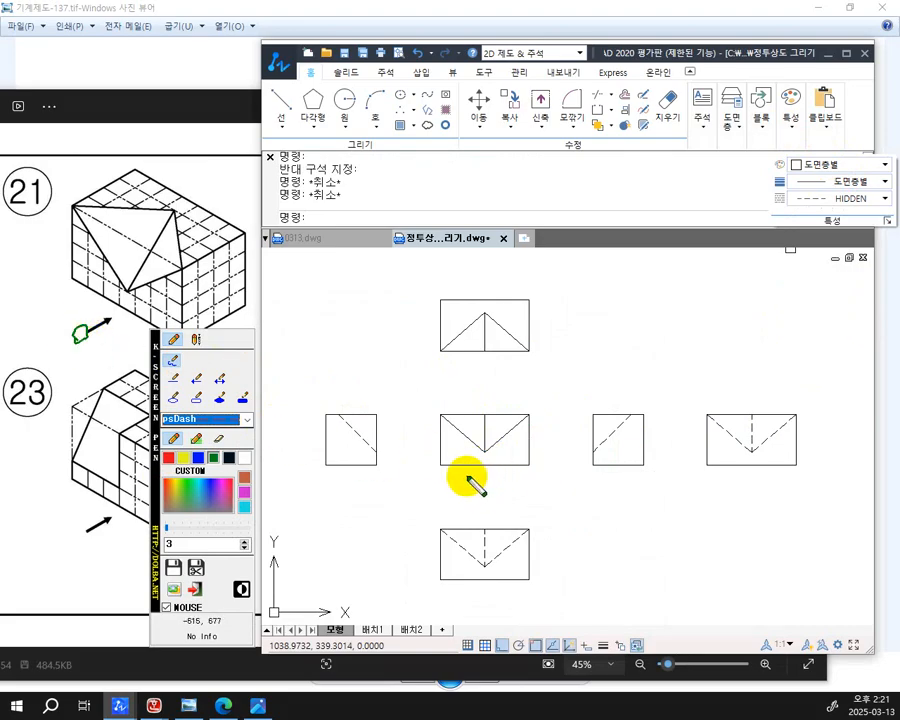
pyautogui.moveTo(466, 486); pyautogui.dragTo(508, 491)
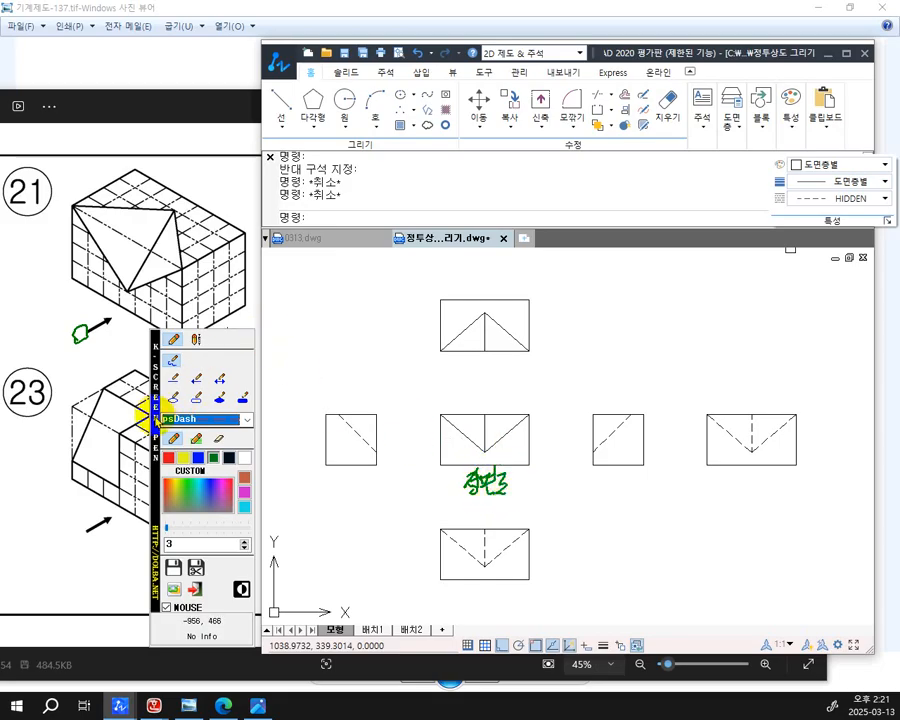
# Step: Draw the right and top viewing arrows on figure 21 and label the matching views 우측면도 and 평면도 in green
pyautogui.moveTo(154, 412); pyautogui.dragTo(128, 496)
pyautogui.moveTo(210, 318)
pyautogui.mouseDown()
pyautogui.moveTo(215, 330)
pyautogui.moveTo(232, 312)
pyautogui.moveTo(248, 345)
pyautogui.mouseUp()
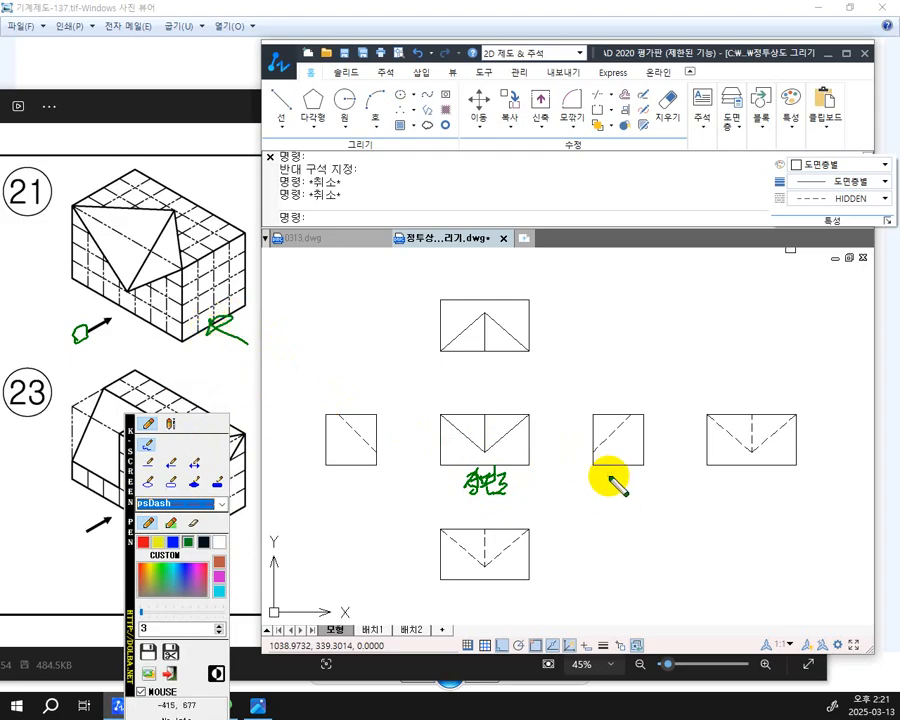
pyautogui.moveTo(605, 500)
pyautogui.mouseDown()
pyautogui.moveTo(610, 484)
pyautogui.moveTo(639, 476)
pyautogui.moveTo(635, 494)
pyautogui.moveTo(609, 474)
pyautogui.mouseUp()
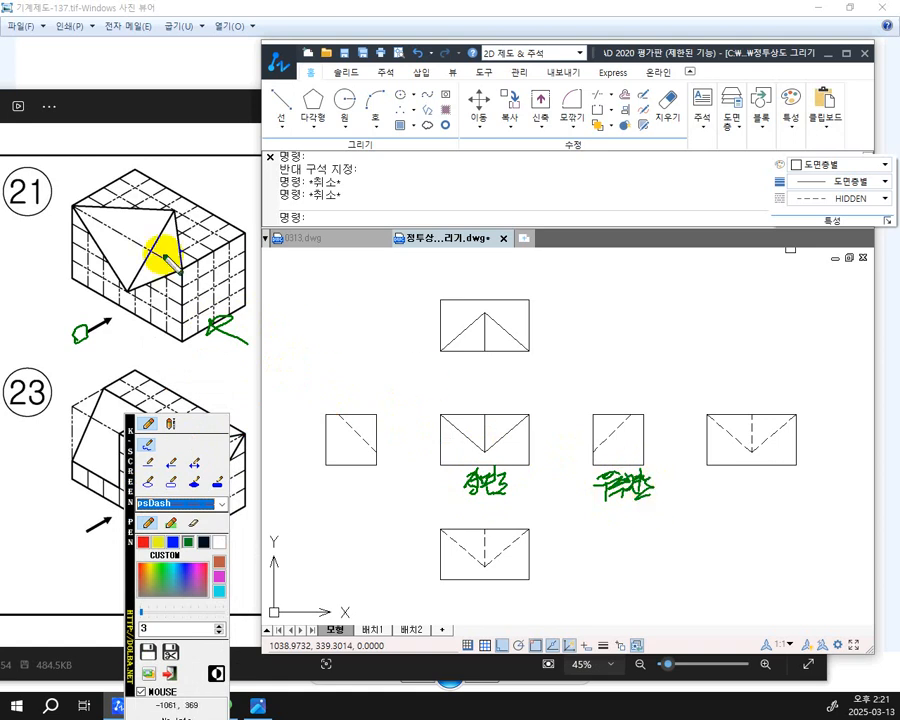
pyautogui.moveTo(163, 136); pyautogui.dragTo(162, 177)
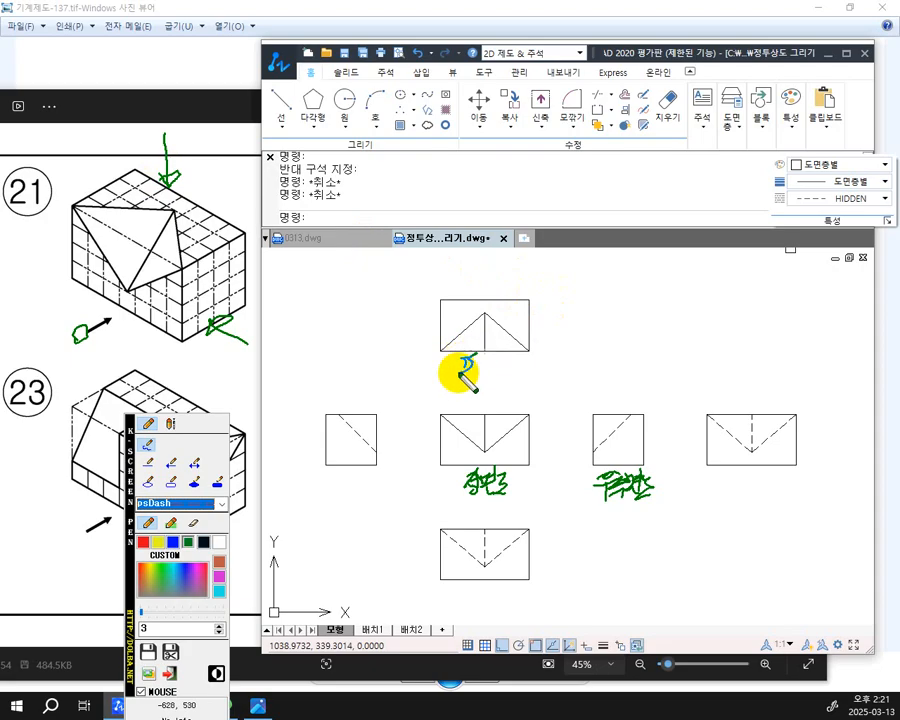
pyautogui.moveTo(460, 372)
pyautogui.mouseDown()
pyautogui.moveTo(470, 358)
pyautogui.moveTo(466, 364)
pyautogui.moveTo(486, 366)
pyautogui.moveTo(512, 360)
pyautogui.moveTo(507, 372)
pyautogui.mouseUp()
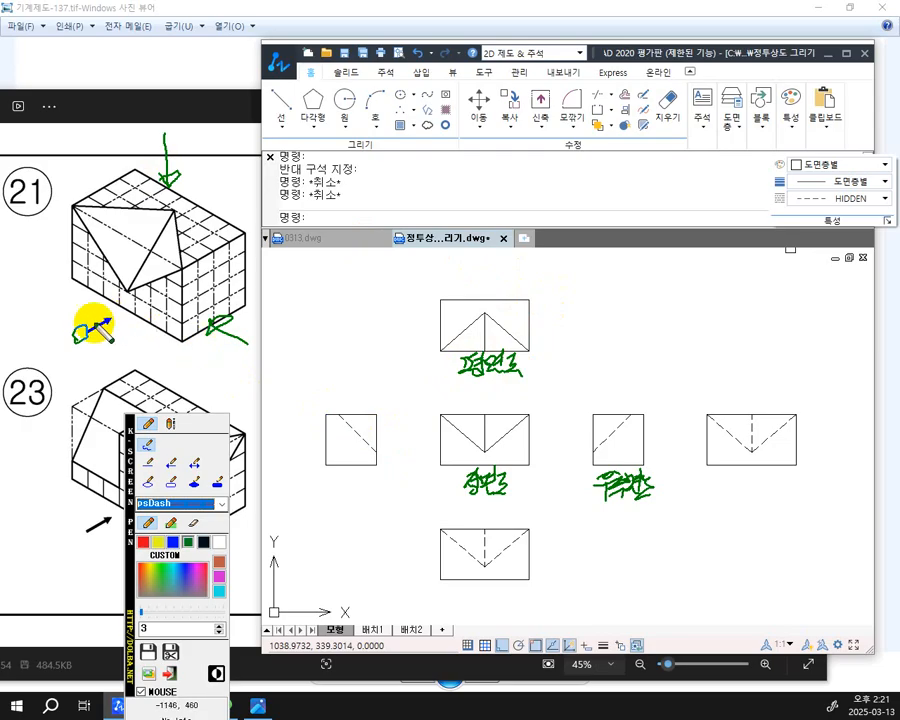
# Step: Draw the left and rear viewing arrows on figure 21 and label the matching views 좌측면도 and 배면도 in green
pyautogui.moveTo(32, 192); pyautogui.dragTo(68, 209)
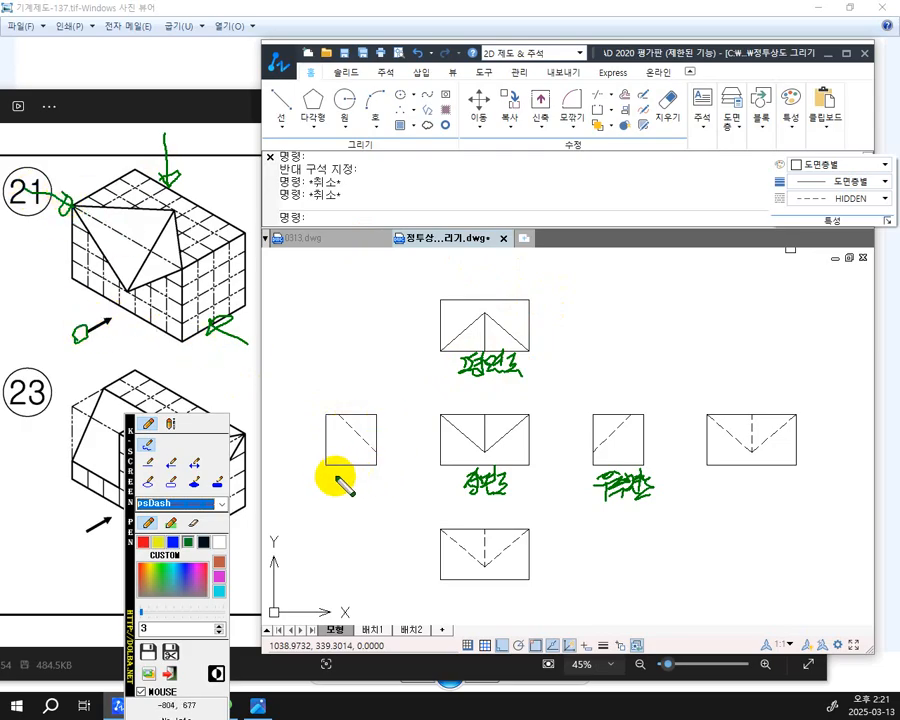
pyautogui.moveTo(344, 478)
pyautogui.mouseDown()
pyautogui.moveTo(357, 465)
pyautogui.moveTo(379, 468)
pyautogui.moveTo(399, 491)
pyautogui.mouseUp()
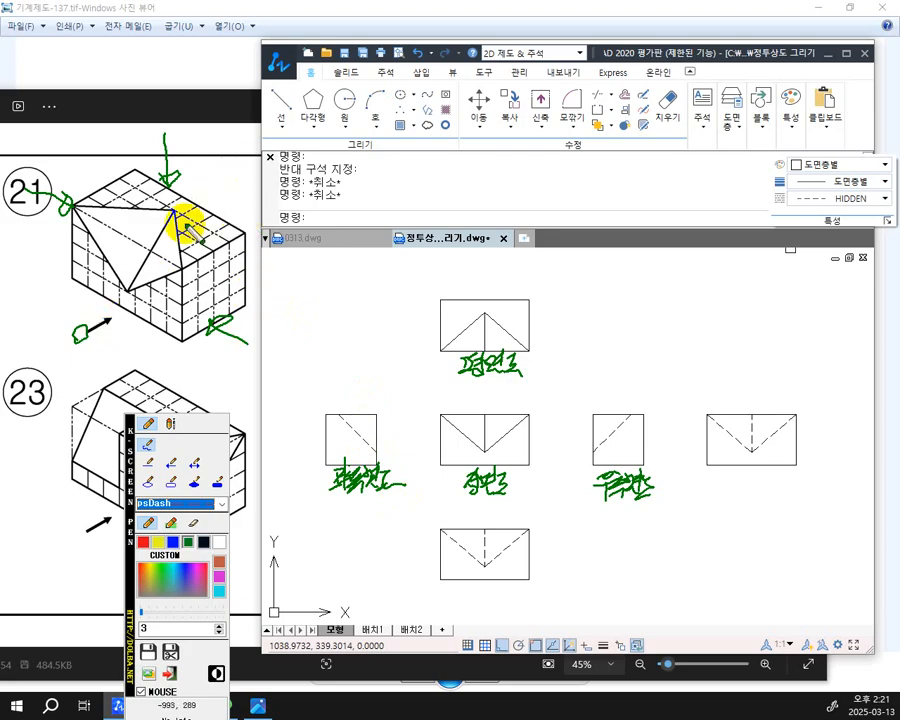
pyautogui.moveTo(248, 181); pyautogui.dragTo(229, 208)
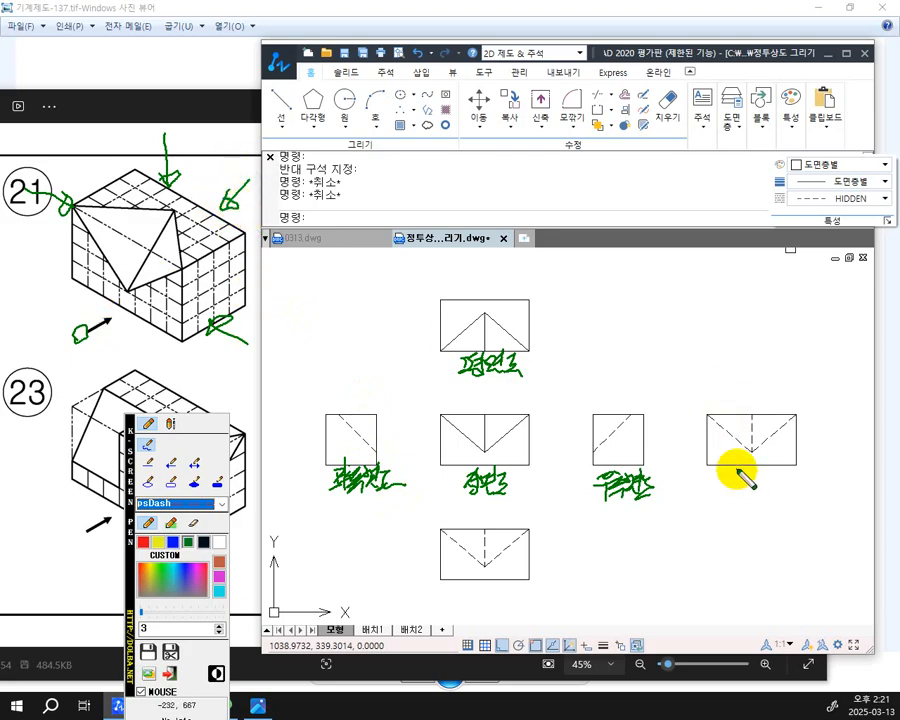
pyautogui.moveTo(740, 489); pyautogui.dragTo(788, 491)
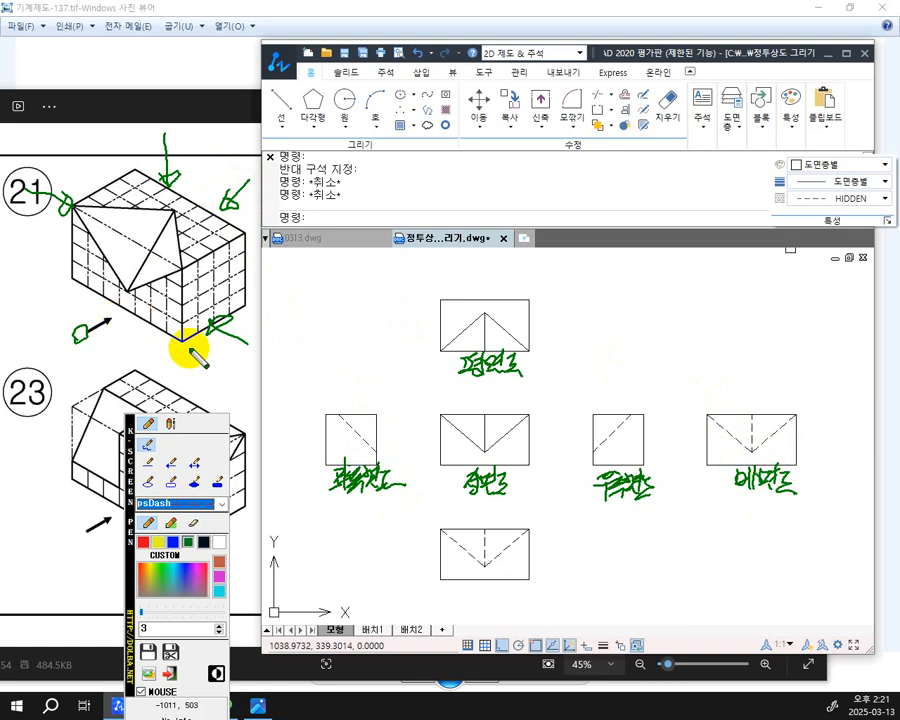
# Step: Draw an upward viewing arrow beneath figure 21 and write 저면도 under the bottom view in green
pyautogui.moveTo(157, 377)
pyautogui.mouseDown()
pyautogui.moveTo(151, 325)
pyautogui.moveTo(169, 331)
pyautogui.moveTo(150, 326)
pyautogui.mouseUp()
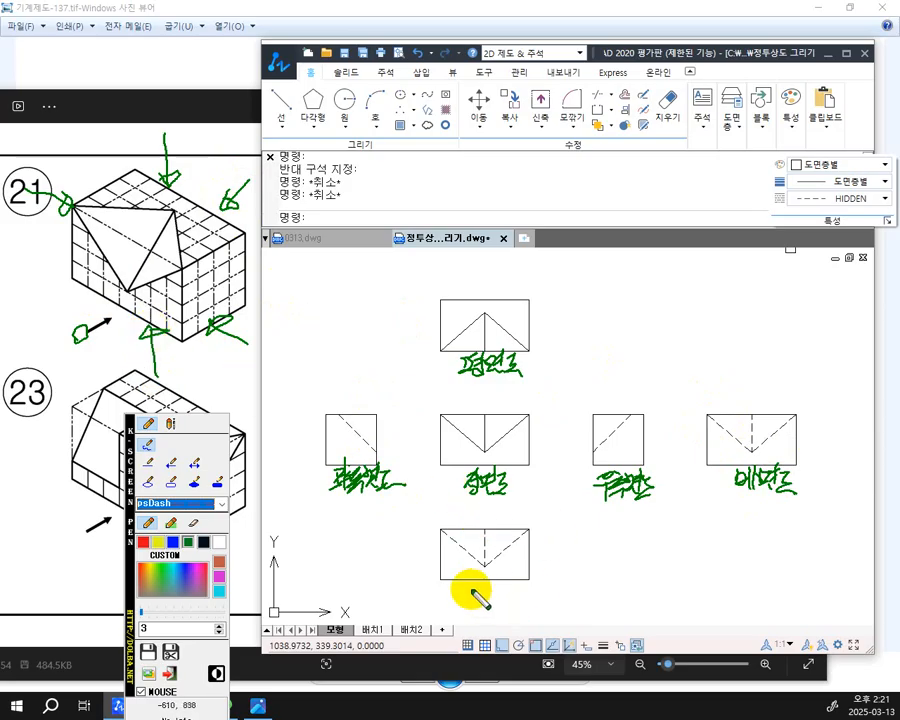
pyautogui.moveTo(486, 578); pyautogui.dragTo(487, 605)
pyautogui.moveTo(488, 592)
pyautogui.mouseDown()
pyautogui.moveTo(526, 582)
pyautogui.moveTo(544, 594)
pyautogui.moveTo(553, 580)
pyautogui.mouseUp()
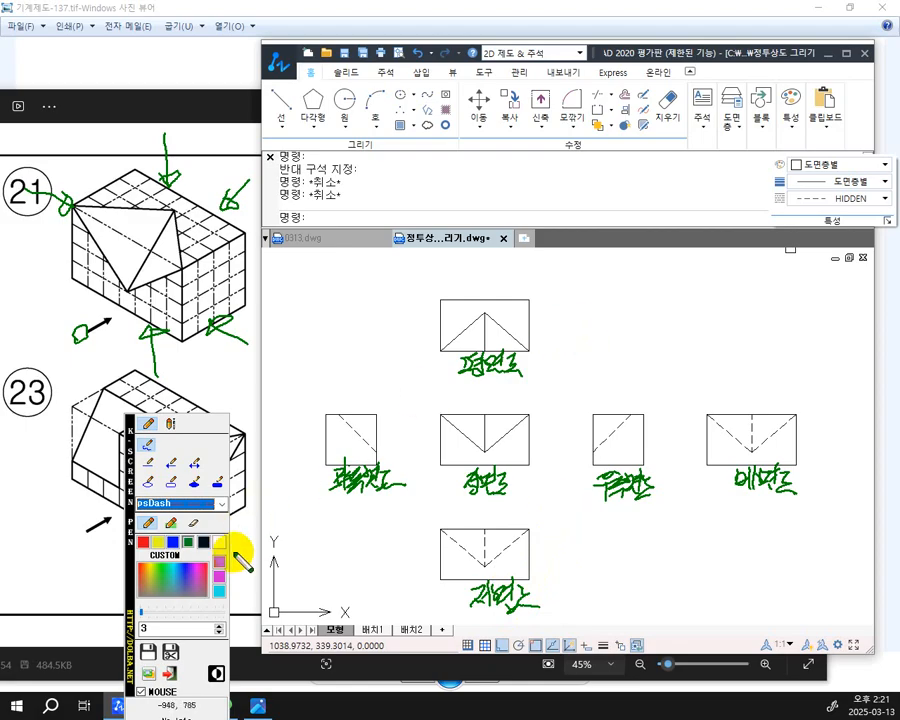
# Step: Frame the top, front and right side views together with one green dashed rectangle using the screen pen
pyautogui.click(172, 484)
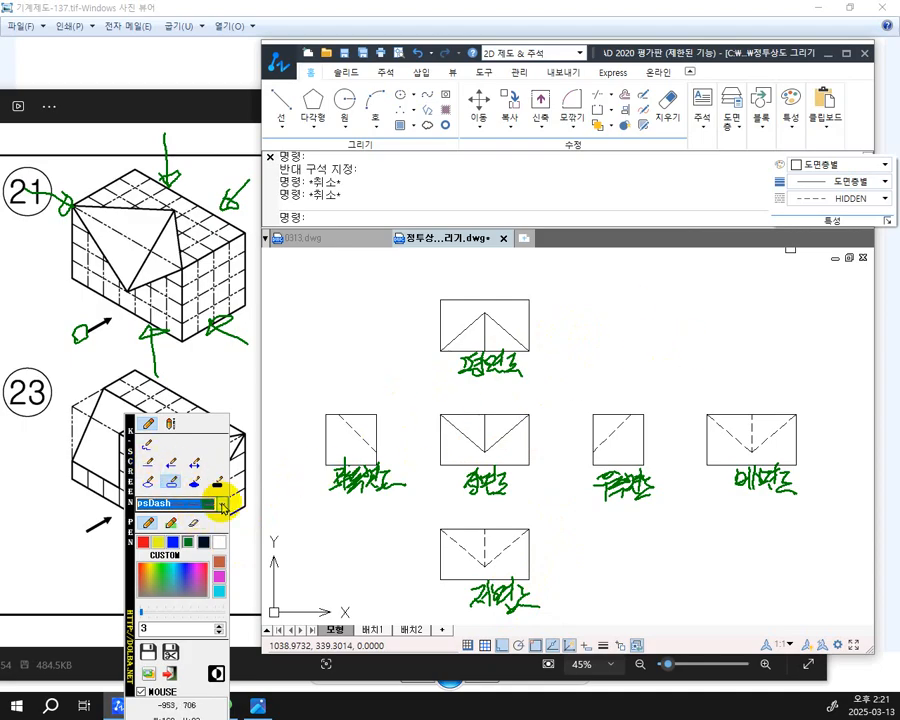
pyautogui.click(222, 505)
pyautogui.click(176, 515)
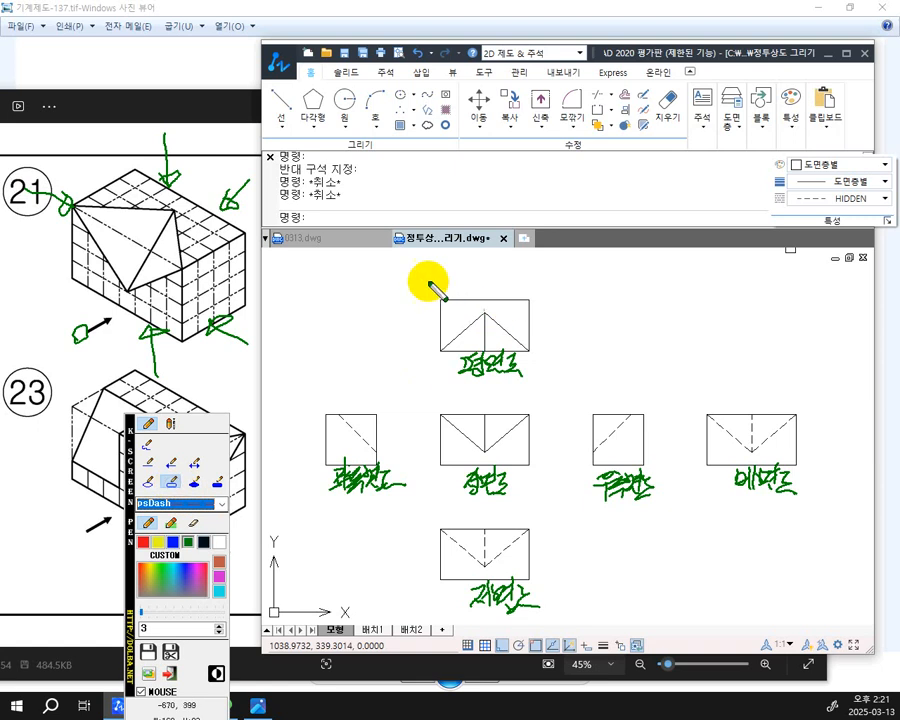
pyautogui.moveTo(428, 282)
pyautogui.mouseDown()
pyautogui.moveTo(466, 408)
pyautogui.moveTo(670, 520)
pyautogui.mouseUp()
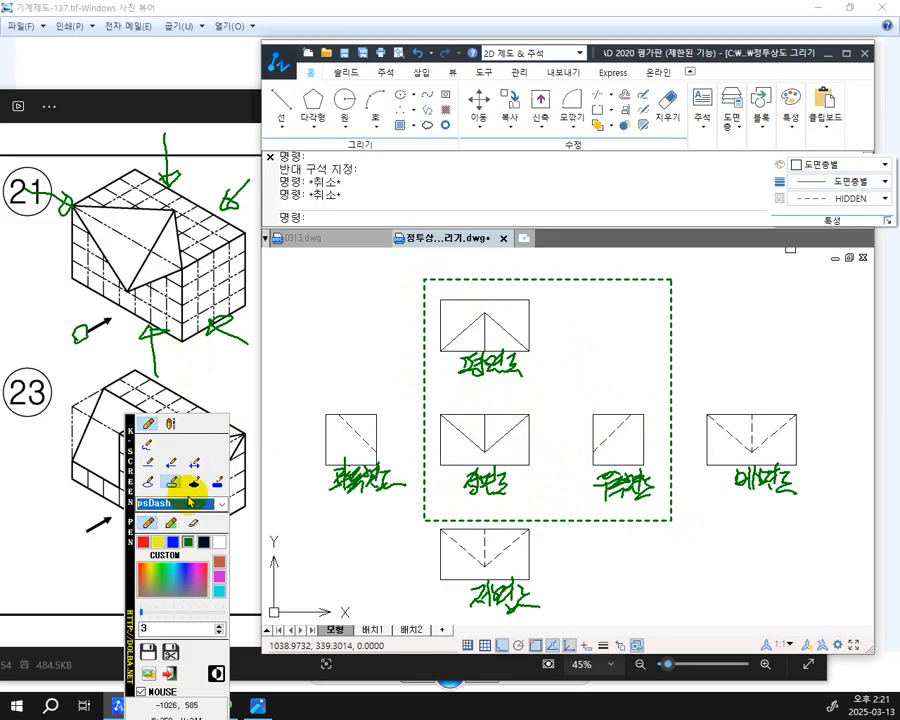
# Step: Handwrite 등각도 in black in the empty space above the right side view, and exit the screen pen, clearing all its markings
pyautogui.click(203, 541)
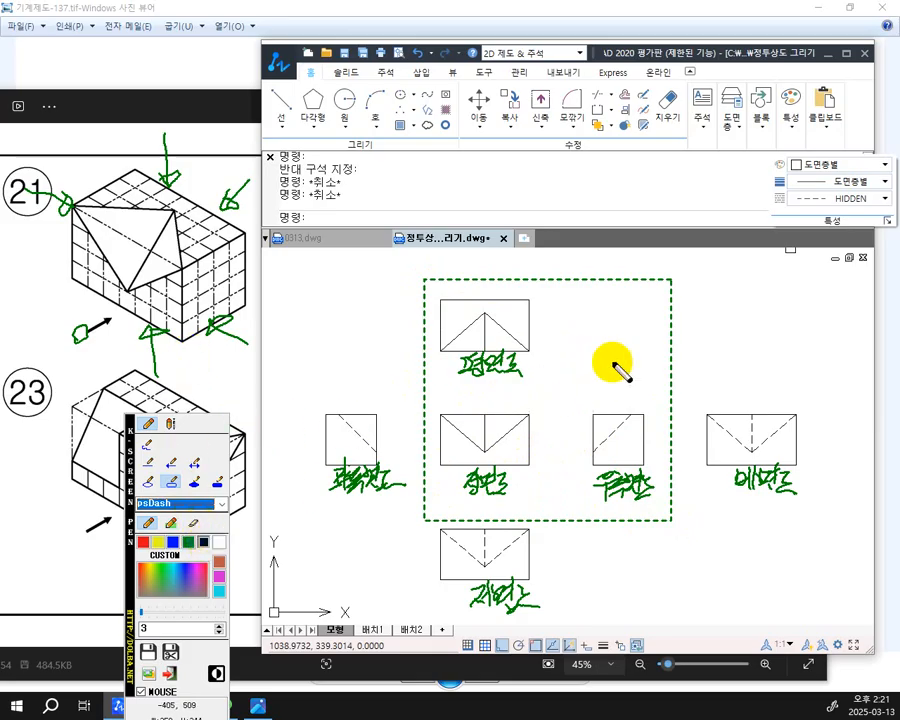
pyautogui.moveTo(587, 314)
pyautogui.mouseDown()
pyautogui.moveTo(599, 321)
pyautogui.moveTo(590, 334)
pyautogui.moveTo(615, 311)
pyautogui.moveTo(615, 321)
pyautogui.moveTo(627, 317)
pyautogui.moveTo(620, 340)
pyautogui.moveTo(645, 337)
pyautogui.mouseUp()
pyautogui.click(148, 444)
pyautogui.moveTo(585, 312); pyautogui.dragTo(602, 320)
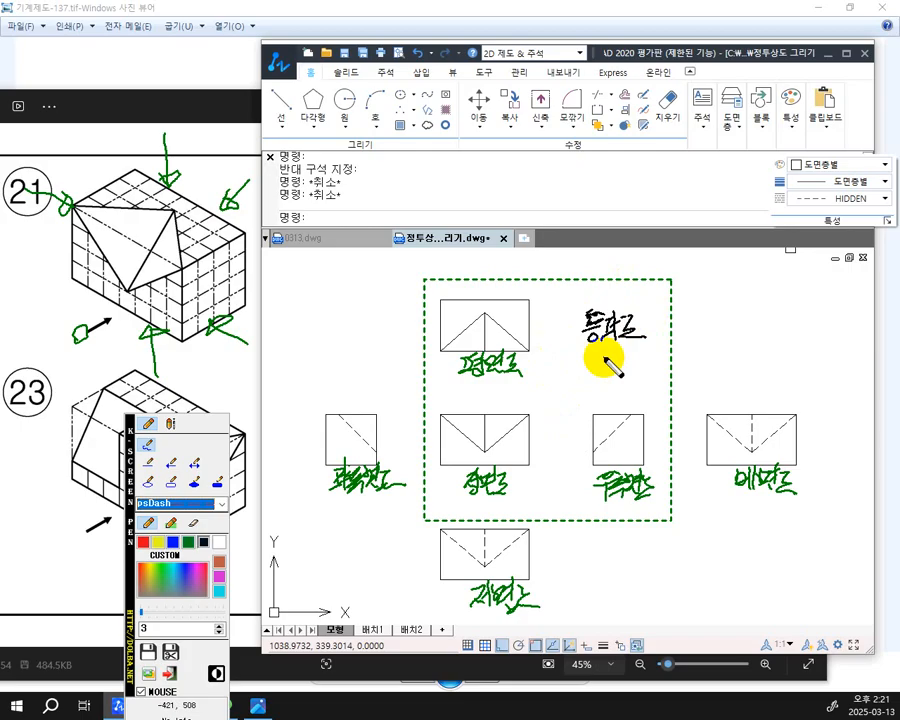
pyautogui.press('Escape')
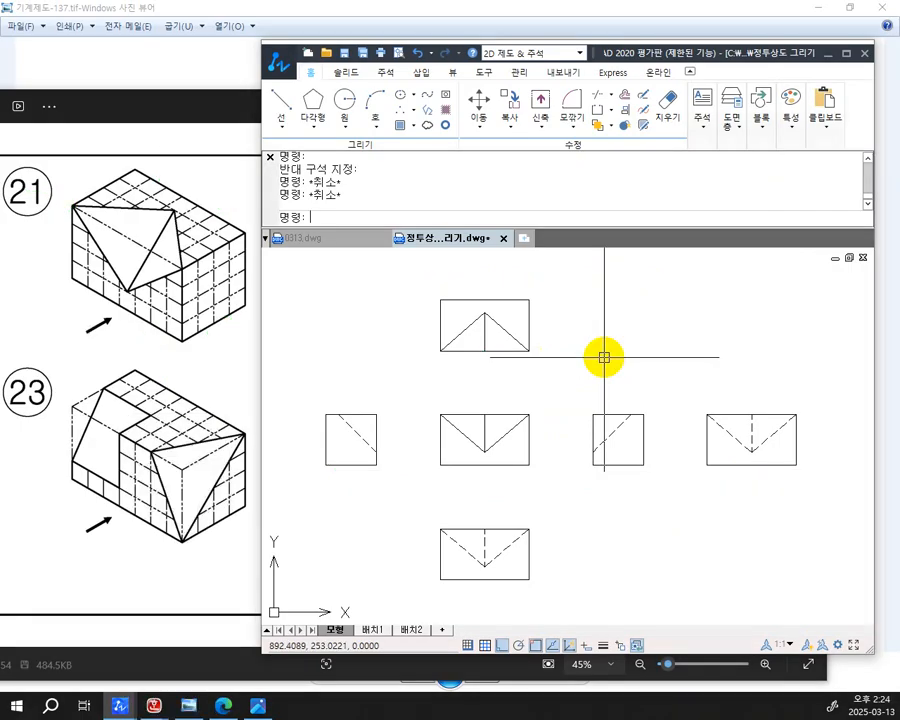